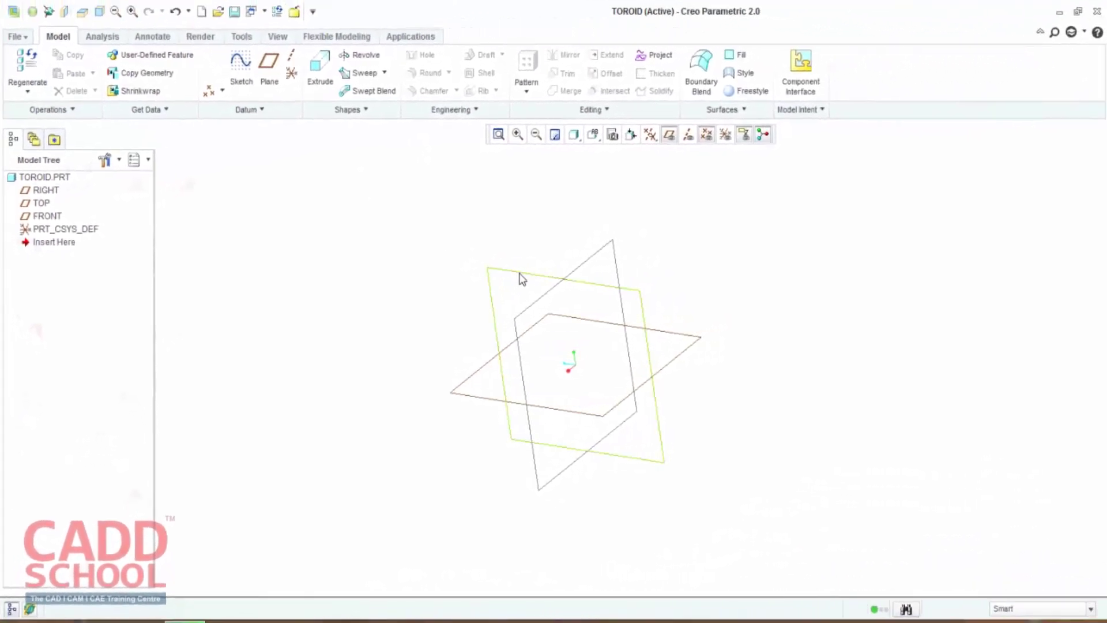
Step: Start a new sketch on the RIGHT datum plane of TOROID.PRT
left_click(520, 274)
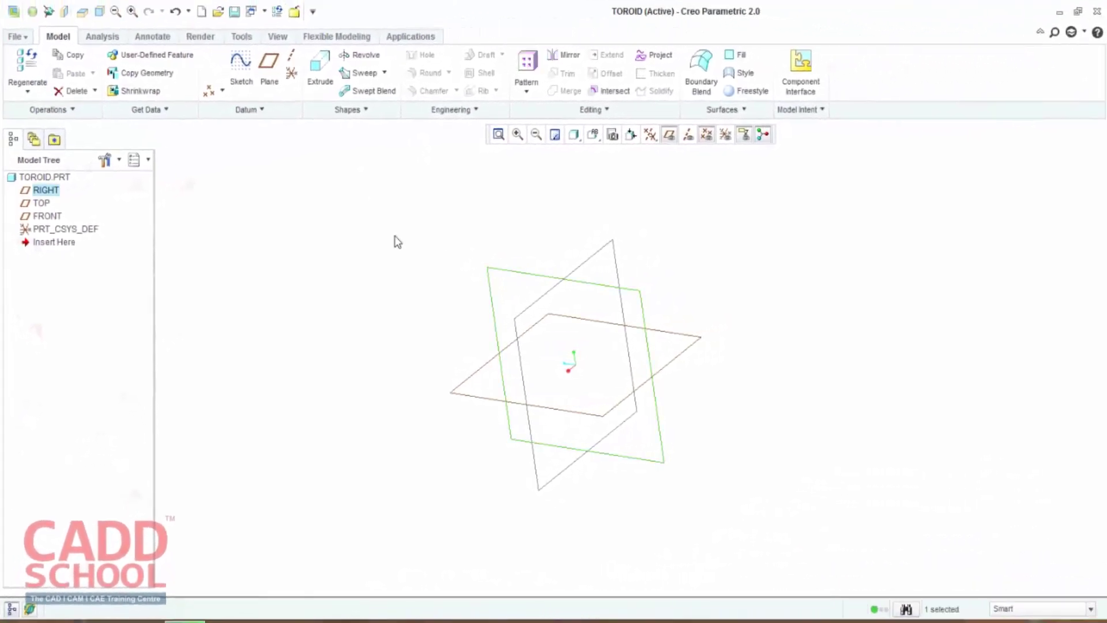
left_click(250, 78)
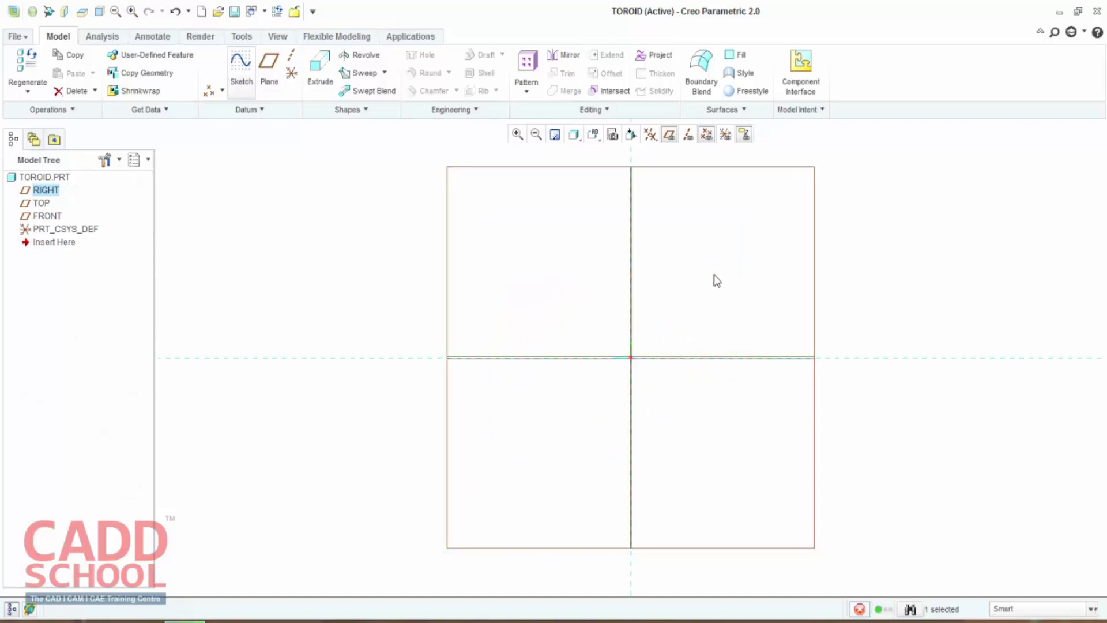
Step: Accept the sketch plane and draw a vertical centerline through the origin
left_click(710, 280)
left_click(563, 357)
middle_click(546, 366)
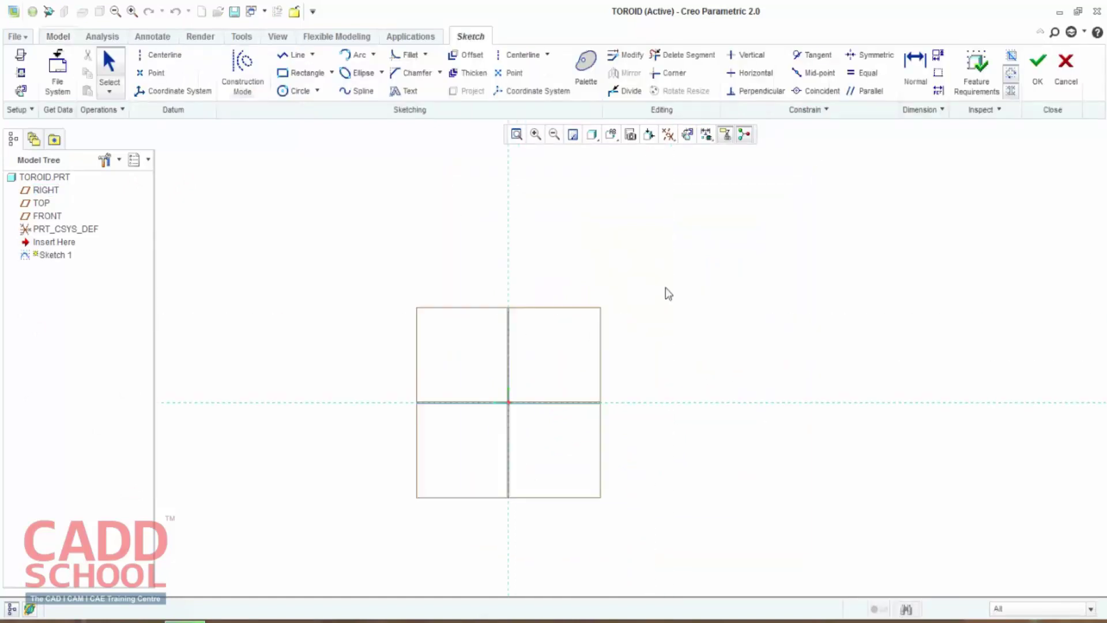
left_click(149, 58)
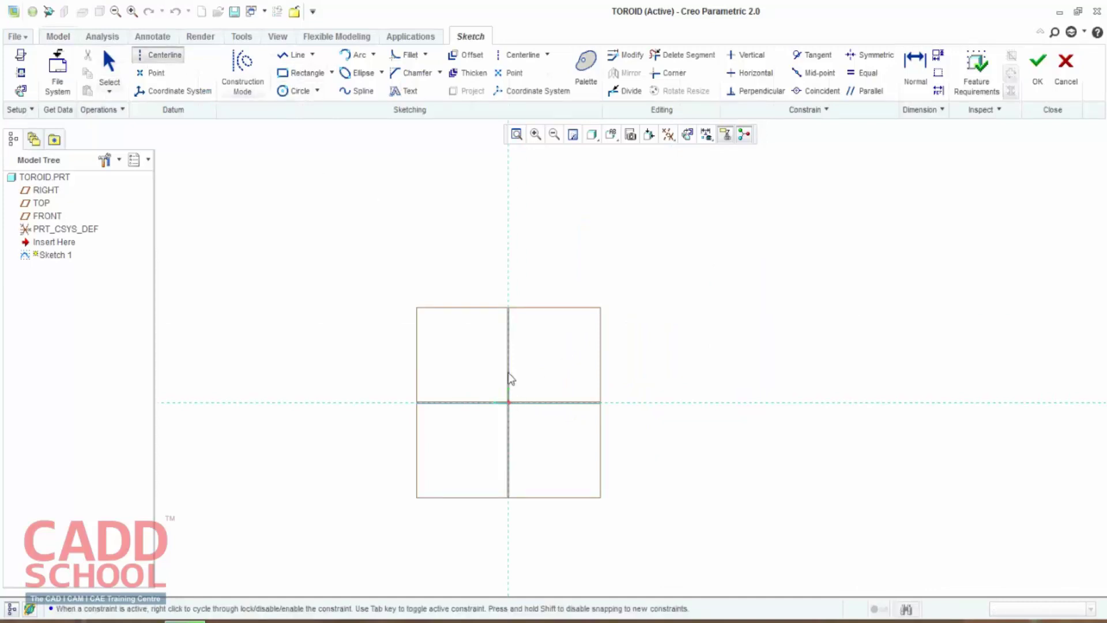
left_click(508, 296)
middle_click(710, 249)
middle_click_drag(720, 363, 761, 351, "shift")
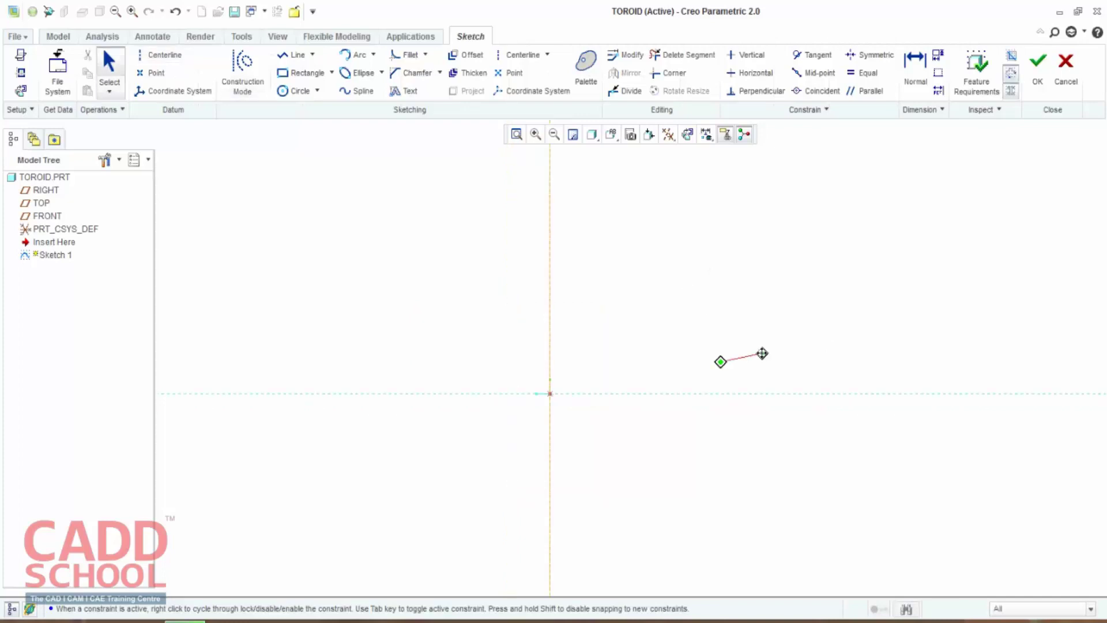
Step: Draw a circle centred on the origin with diameter 90
key("c")
left_click(549, 393)
left_click(672, 457)
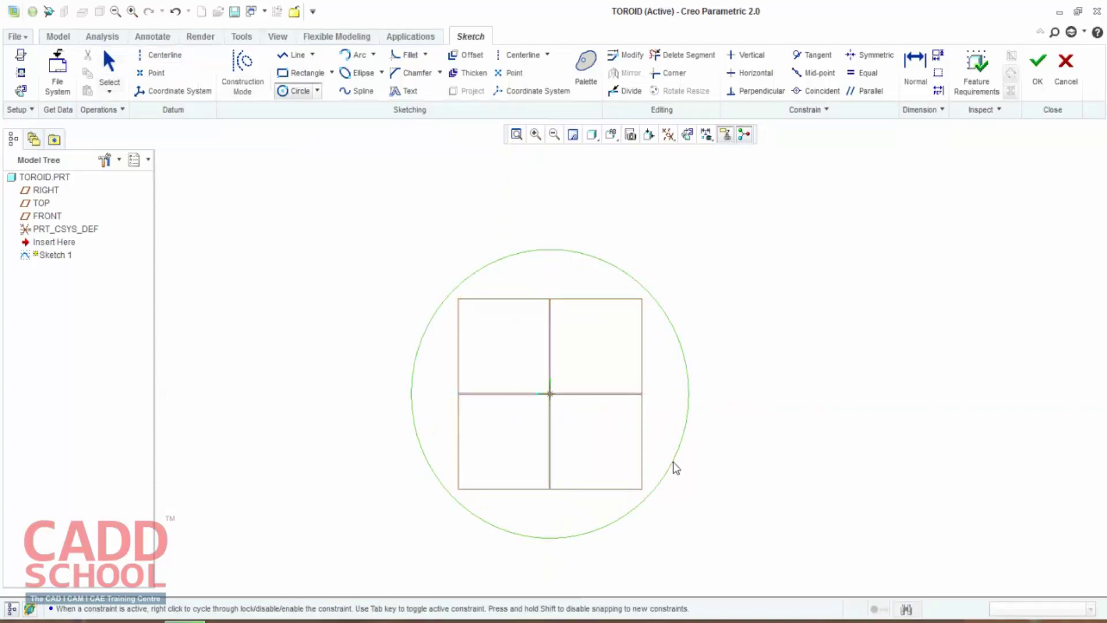
middle_click(777, 265)
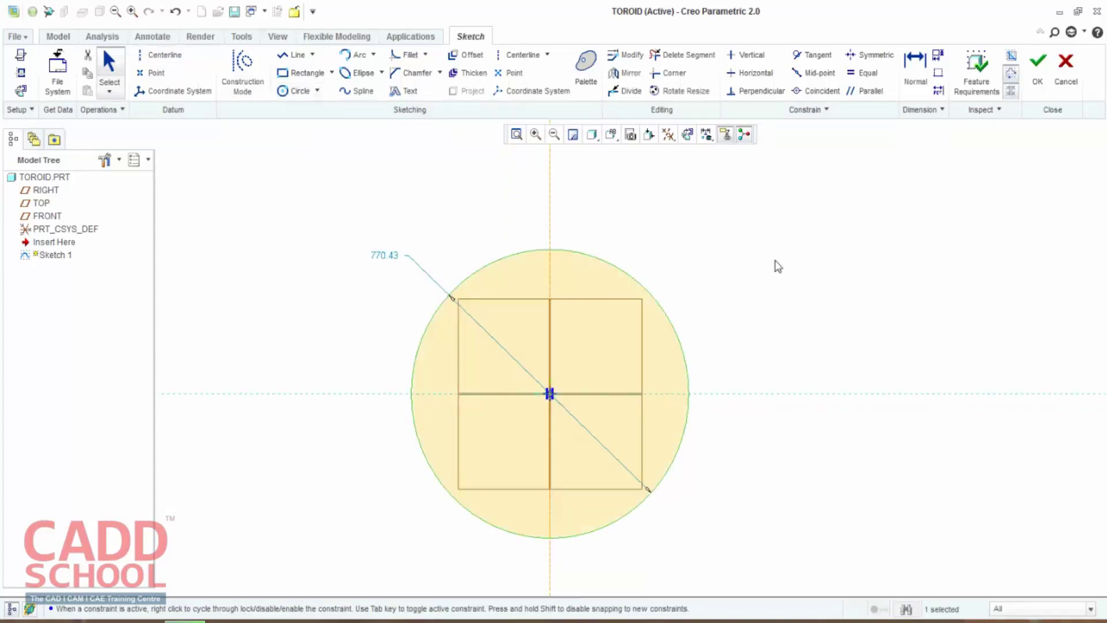
double_click(390, 257)
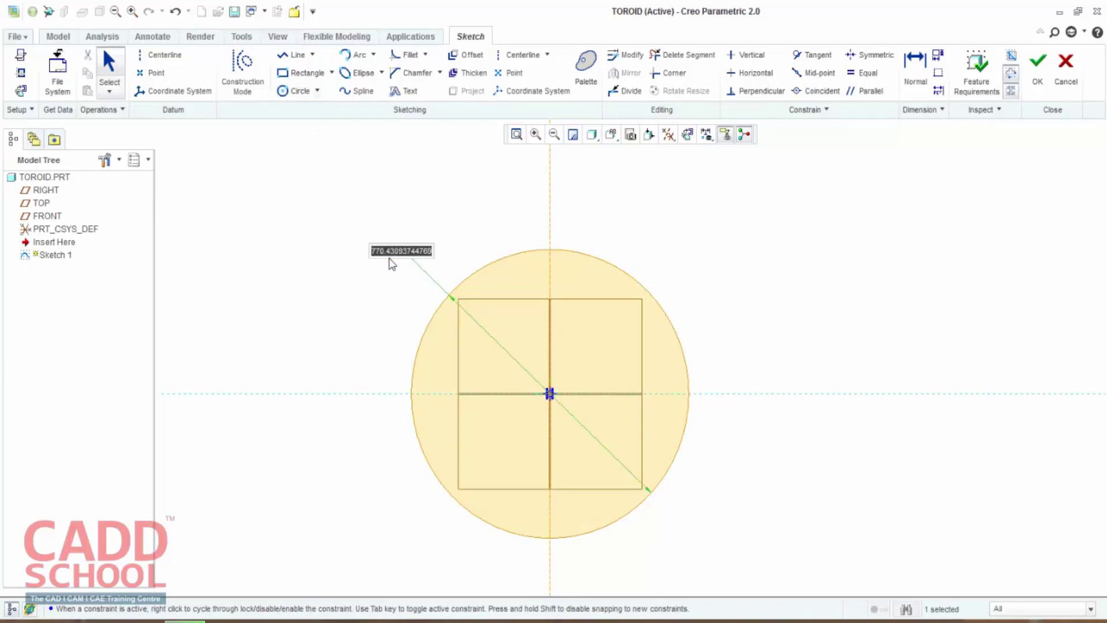
type("90")
key("Return")
left_click(722, 250)
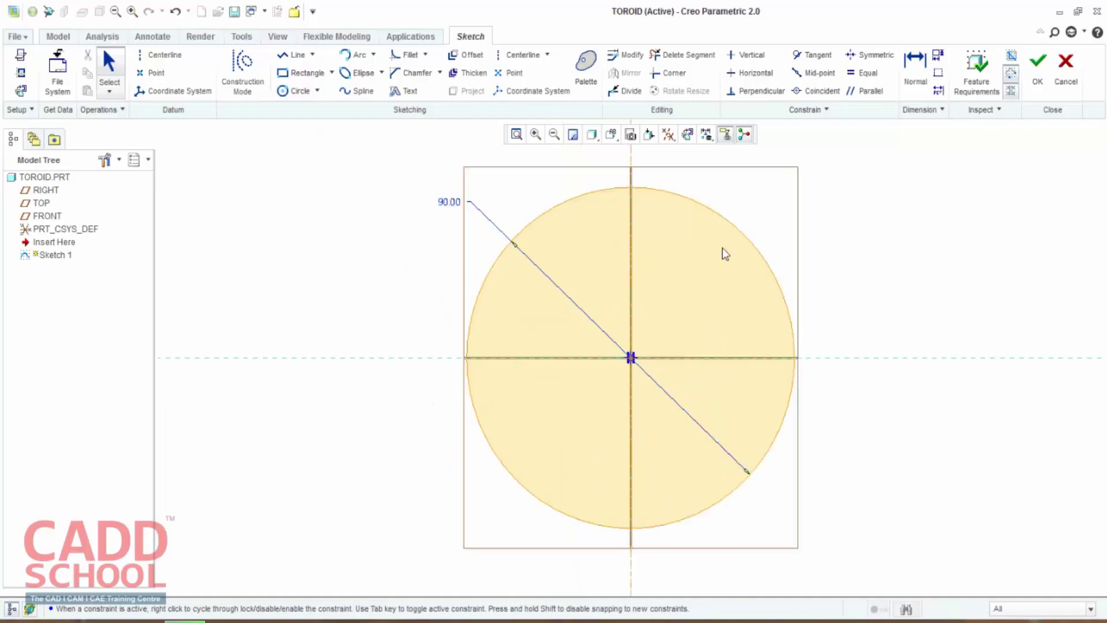
scroll(720, 260, "down", 2)
middle_click_drag(698, 281, 680, 319)
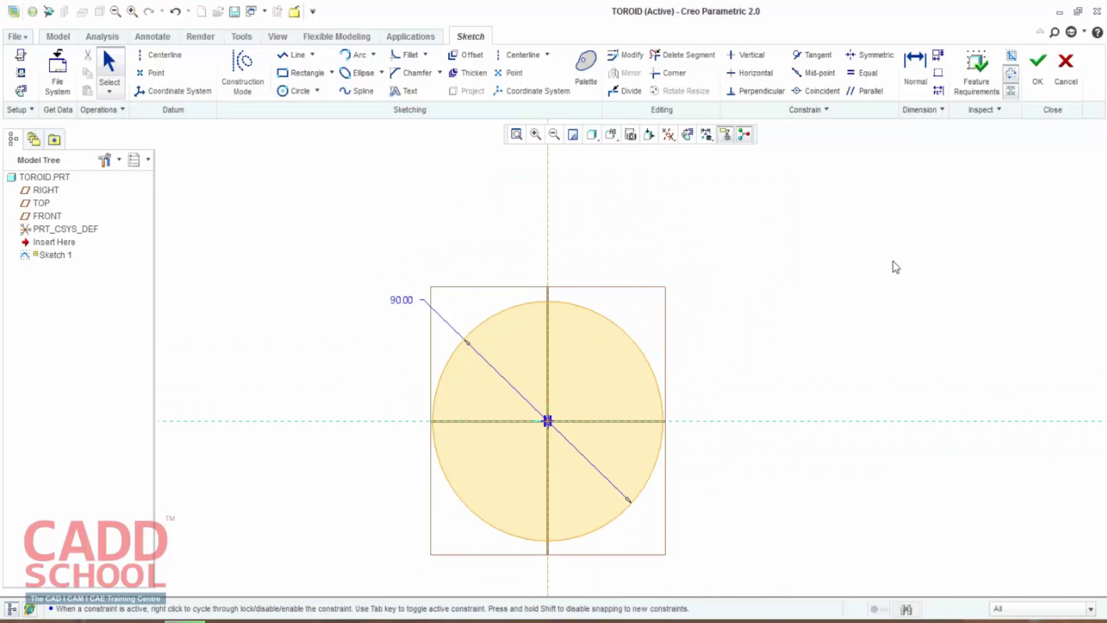
Step: Draw a short horizontal line above the circle, crossing the centerline
left_click(293, 56)
left_click(518, 194)
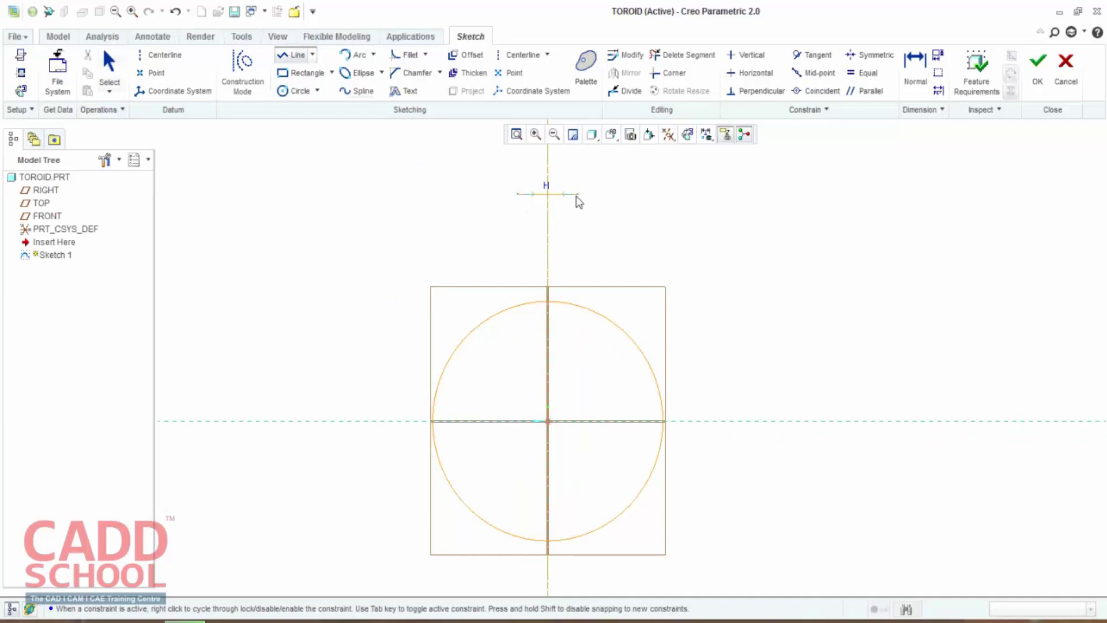
left_click(578, 195)
middle_click(578, 195)
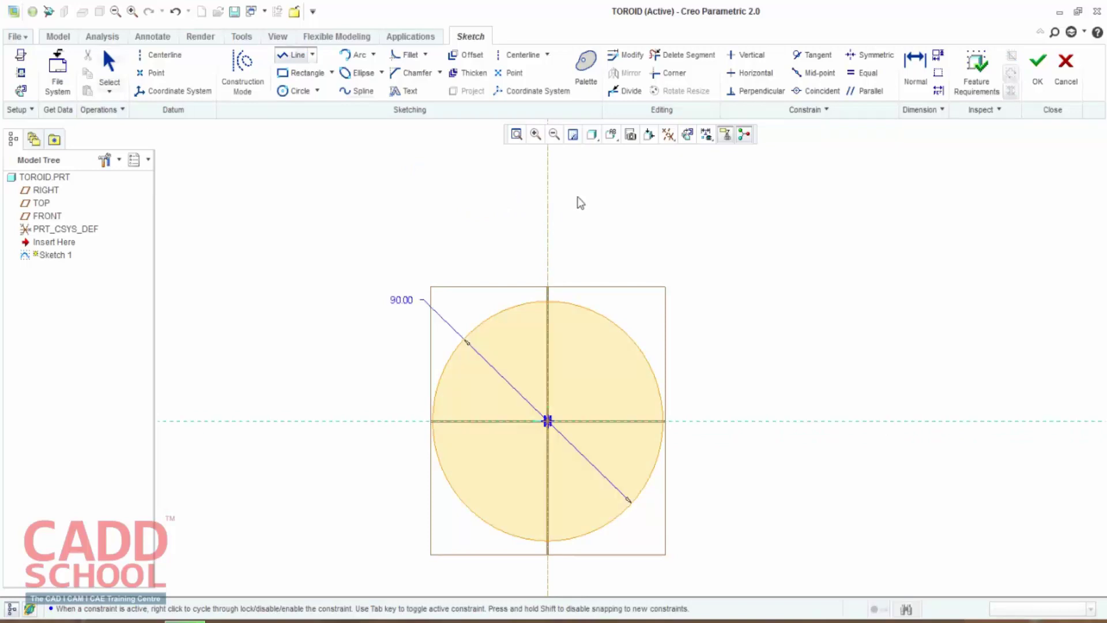
middle_click(690, 218)
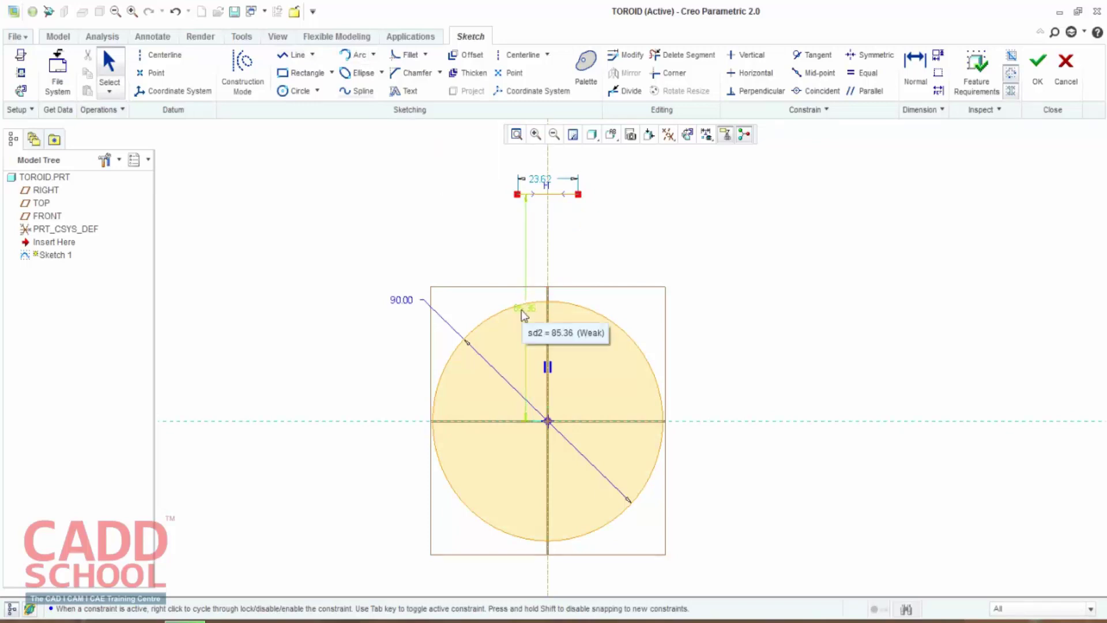
Step: Dimension the line 85 above the horizontal axis with a length of 15
left_click_drag(521, 309, 353, 305)
double_click(354, 299)
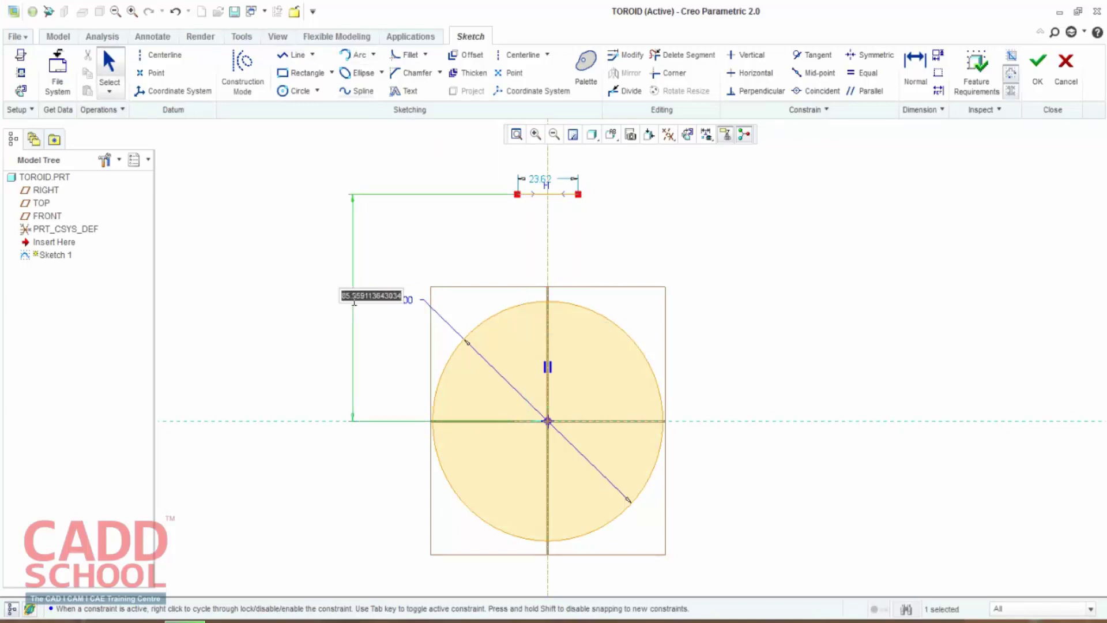
type("85")
key("Return")
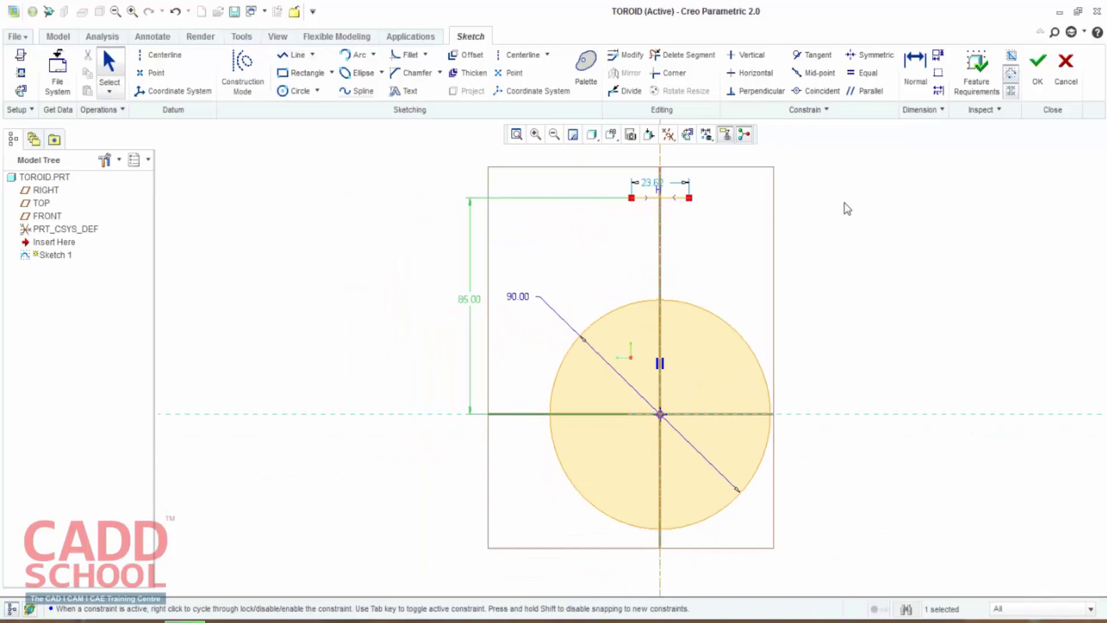
left_click(852, 216)
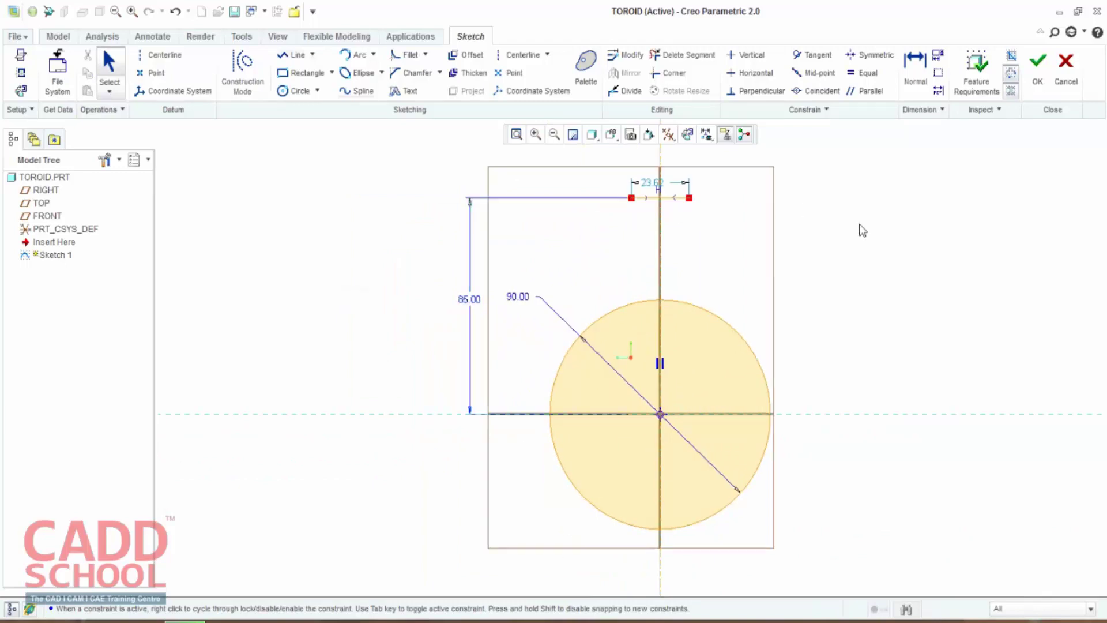
double_click(655, 186)
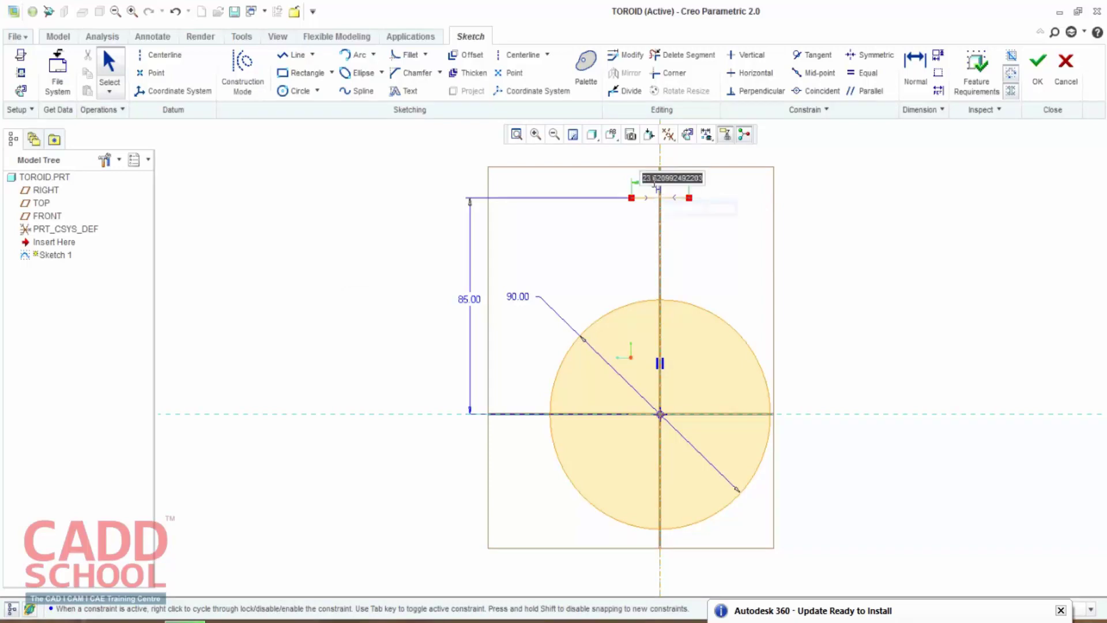
type("1")
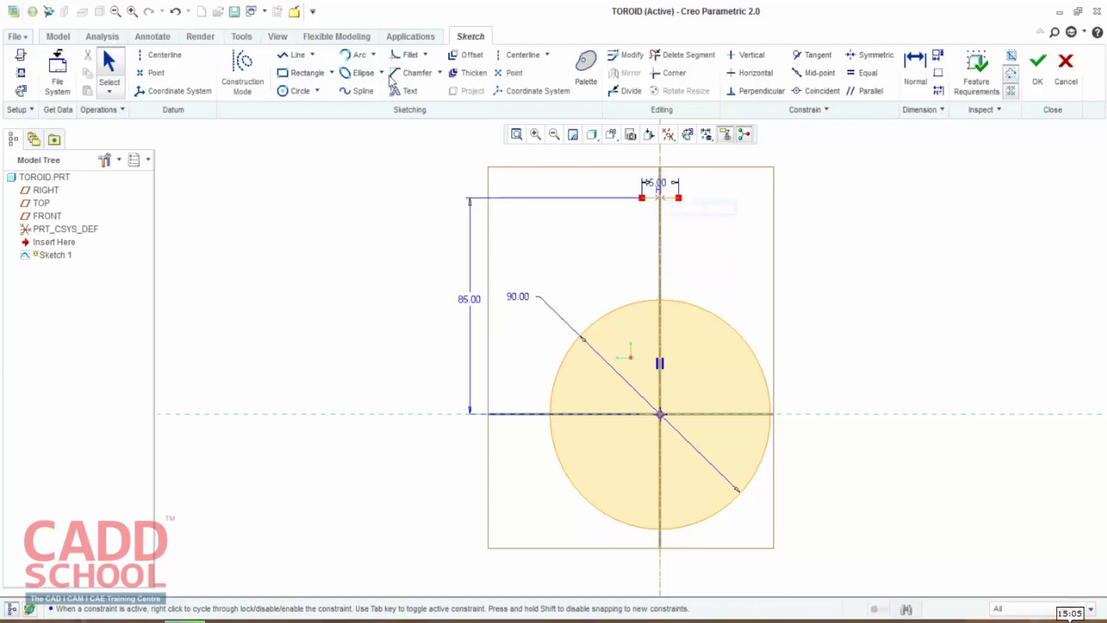
Step: Draw a radius-65 arc from the top line's end down to the circle
left_click(354, 54)
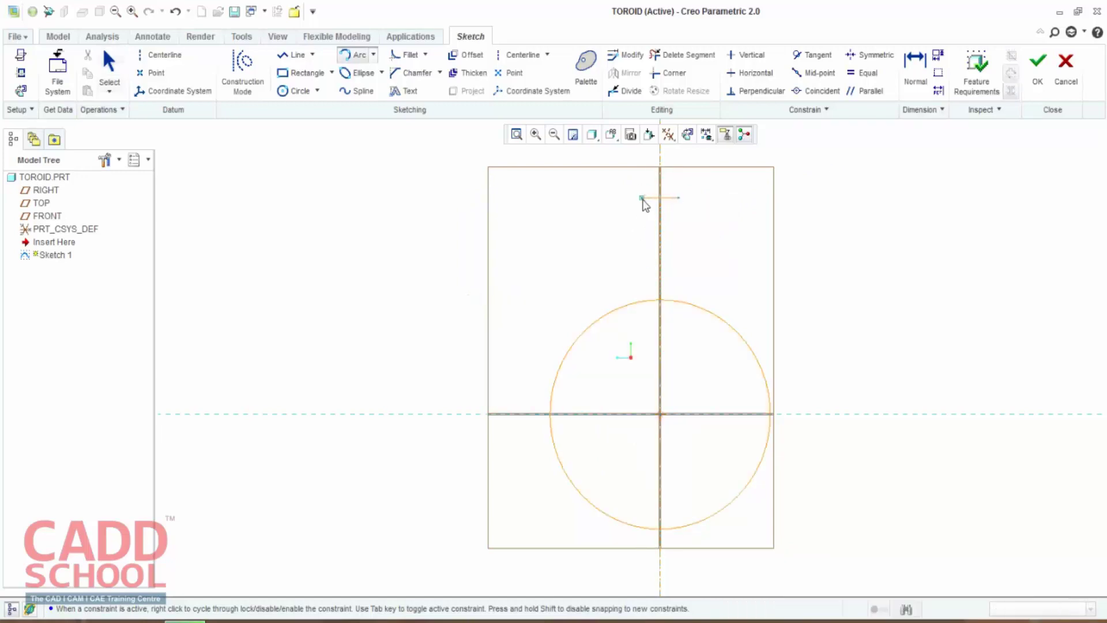
left_click(641, 197)
middle_click(617, 310)
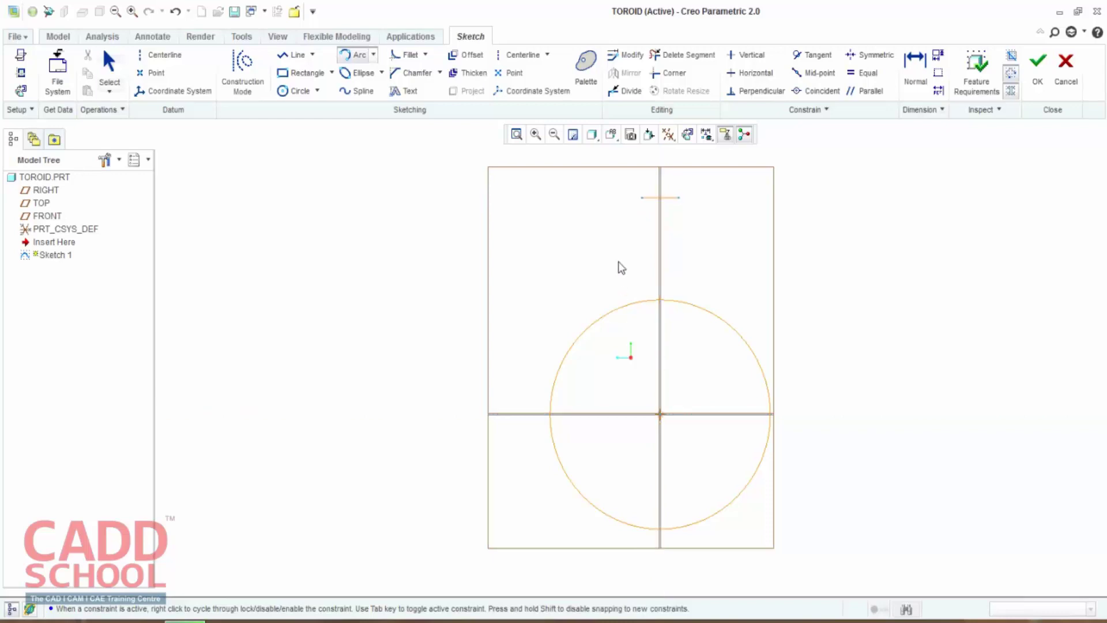
left_click(641, 198)
left_click(616, 308)
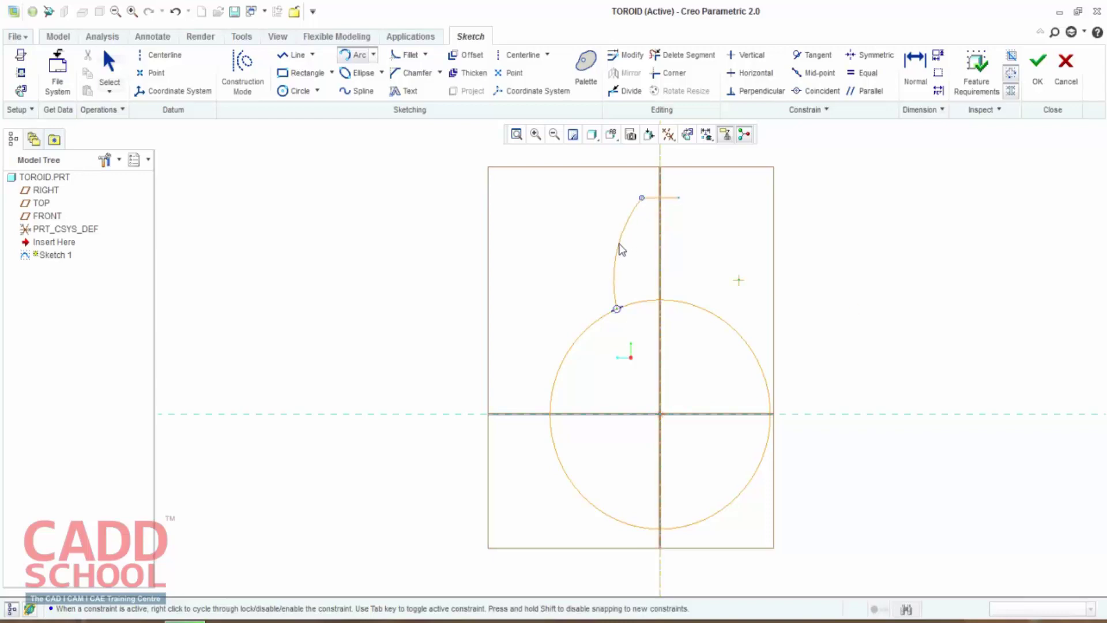
left_click(621, 249)
middle_click(815, 217)
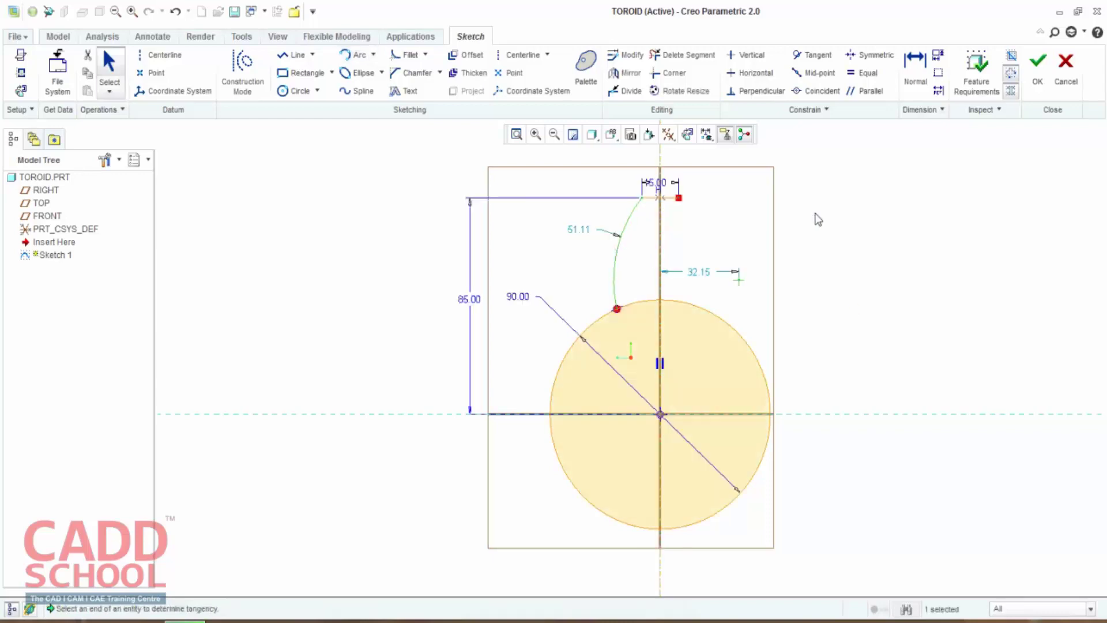
double_click(584, 239)
type("65")
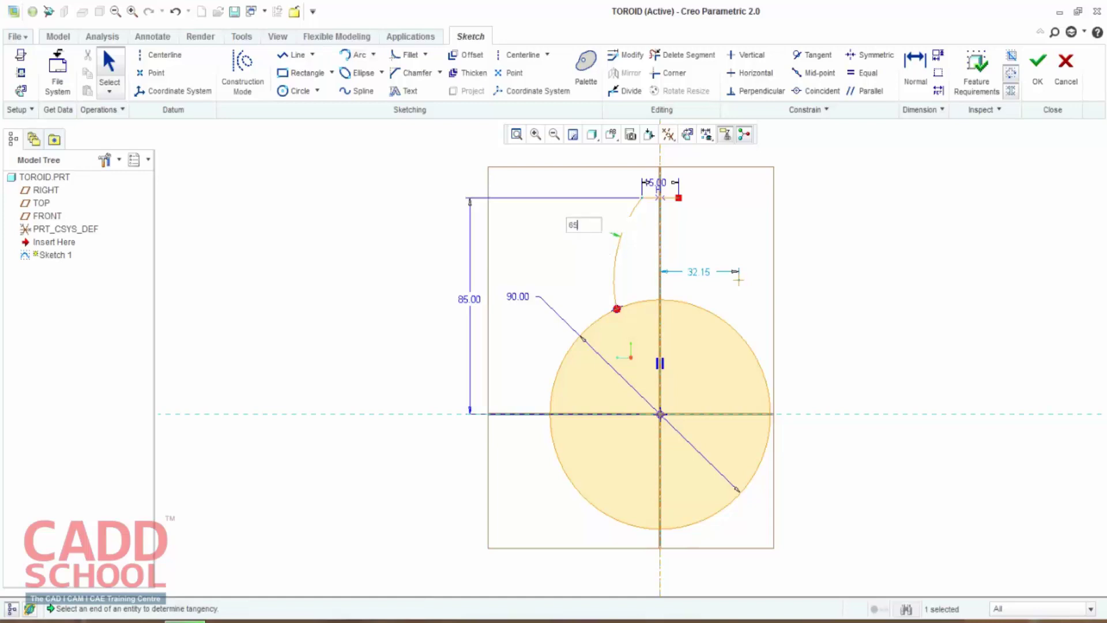
key("Return")
Step: Mirror the arc about the vertical centerline and dimension the lower ends 40 apart
left_click(630, 74)
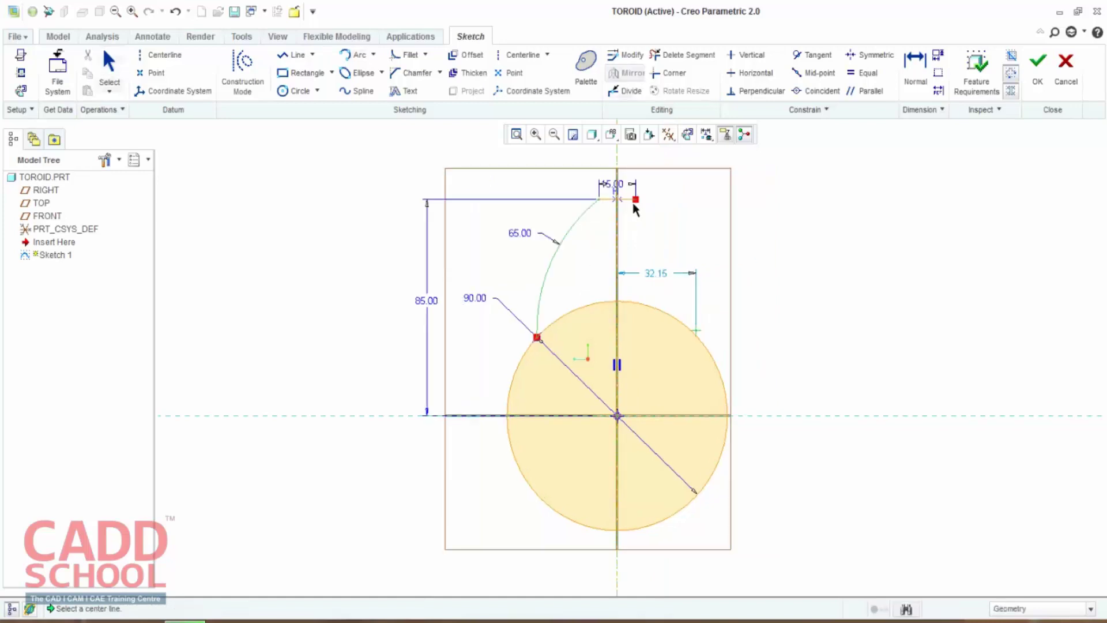
left_click(618, 240)
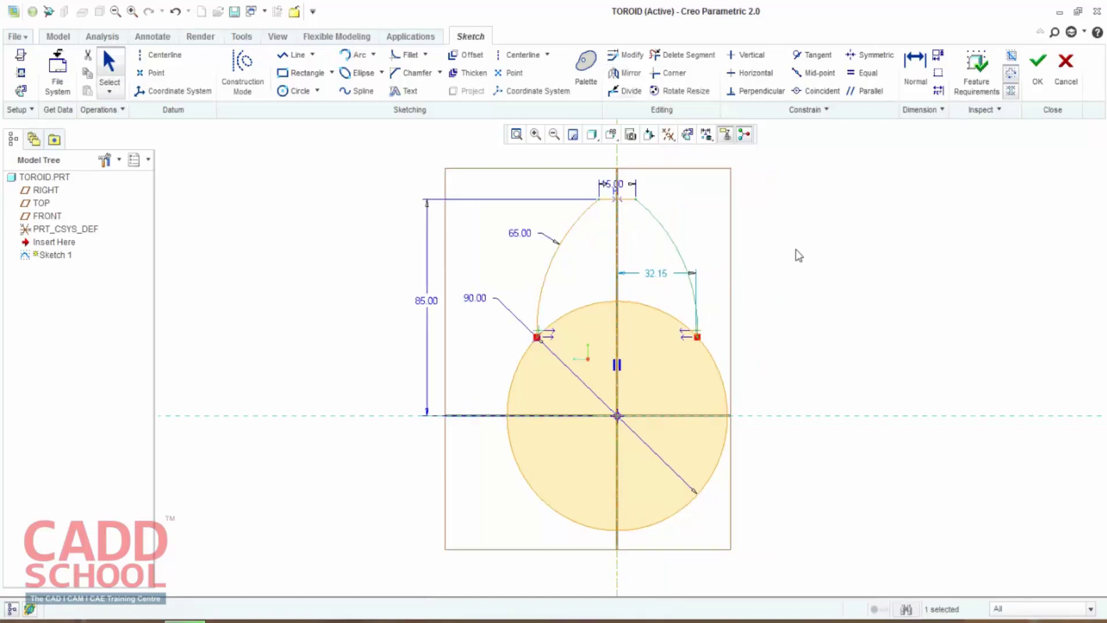
scroll(750, 305, "down", 1)
middle_click_drag(749, 305, 687, 346, "shift")
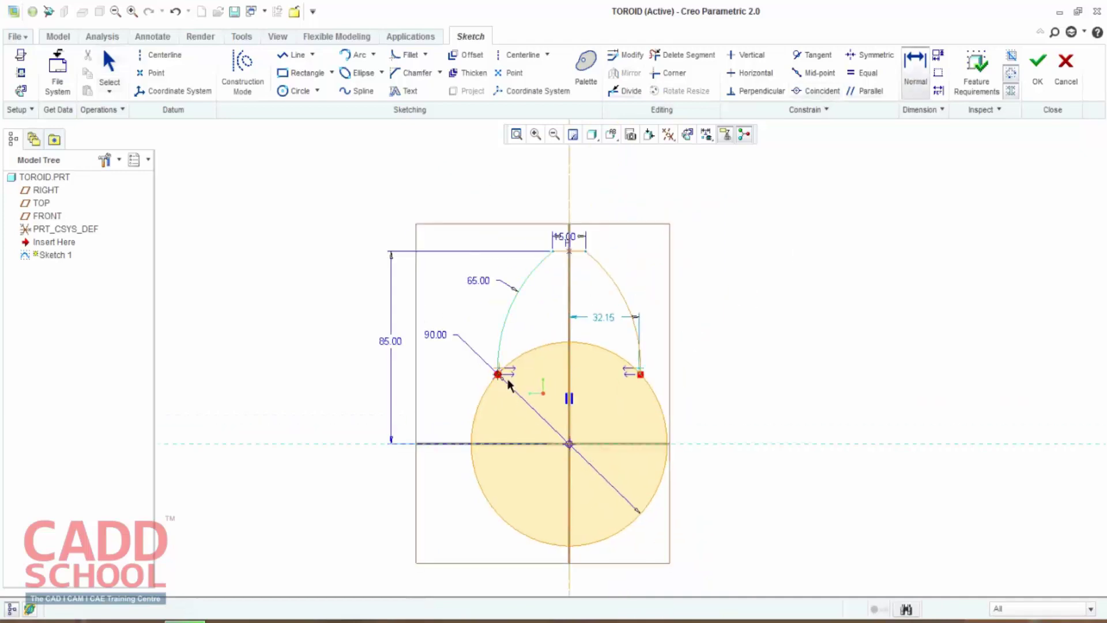
left_click(641, 375)
middle_click(606, 202)
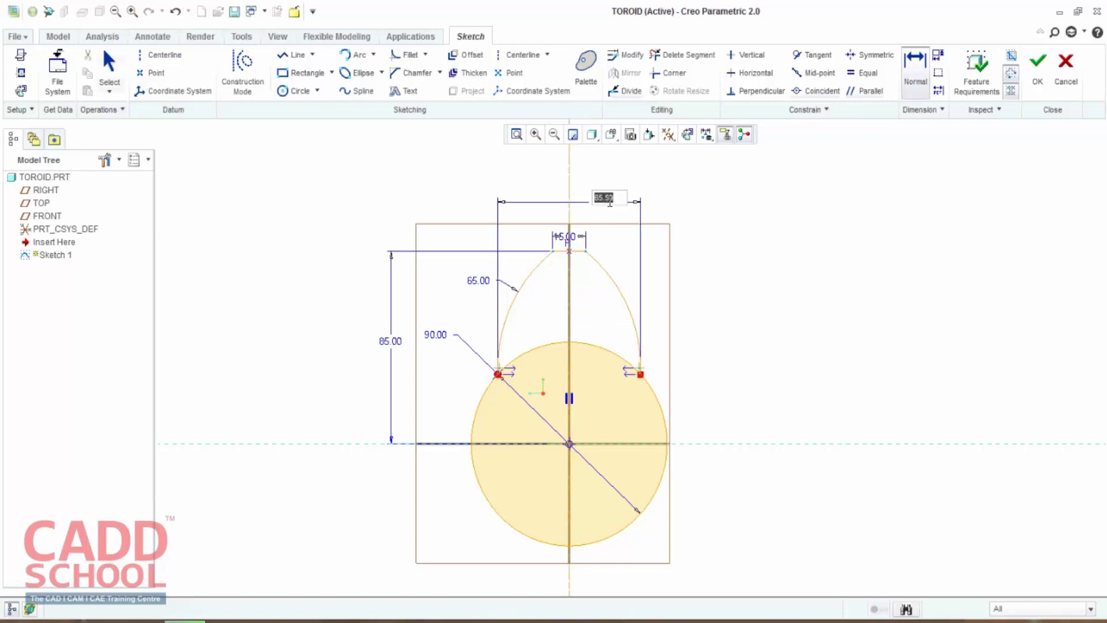
type("40.00")
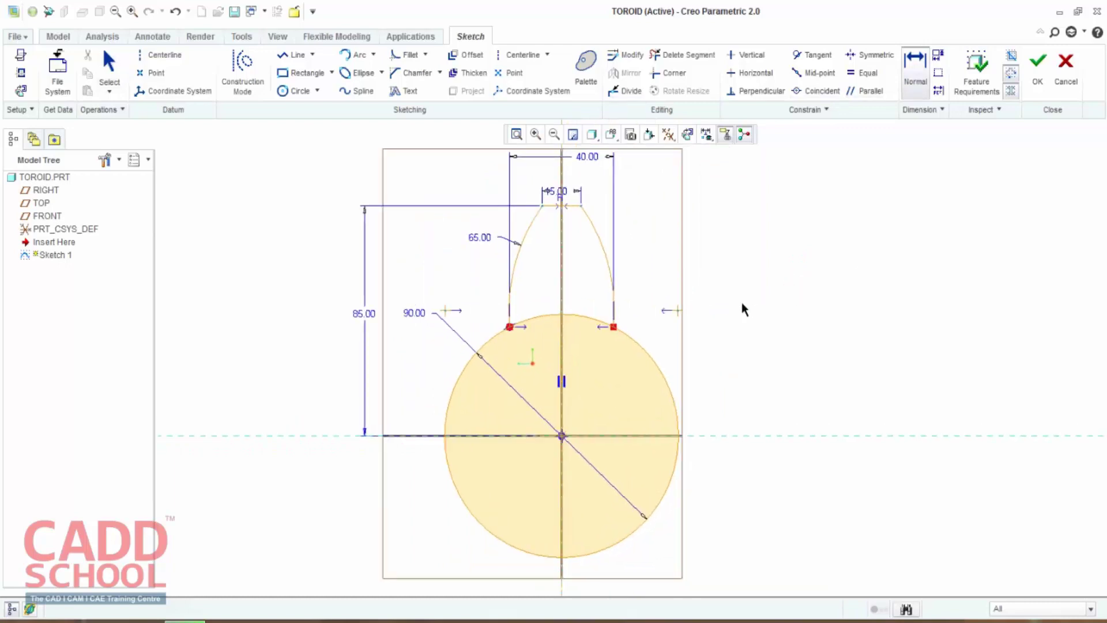
middle_click(791, 211)
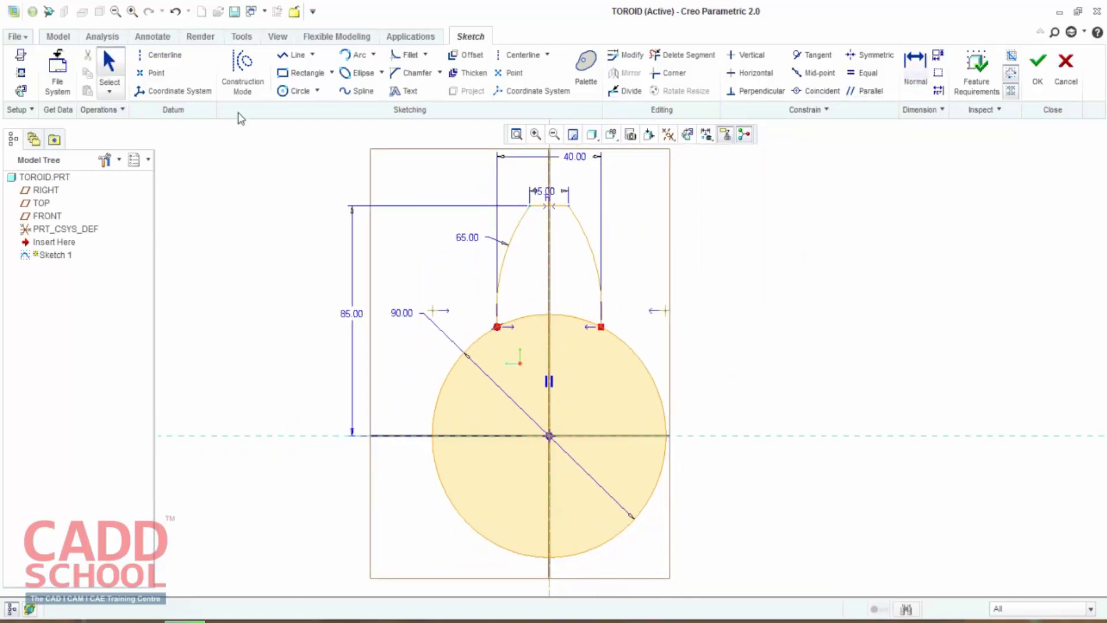
Step: Add a centerline through the origin angled 60° from horizontal
left_click(164, 55)
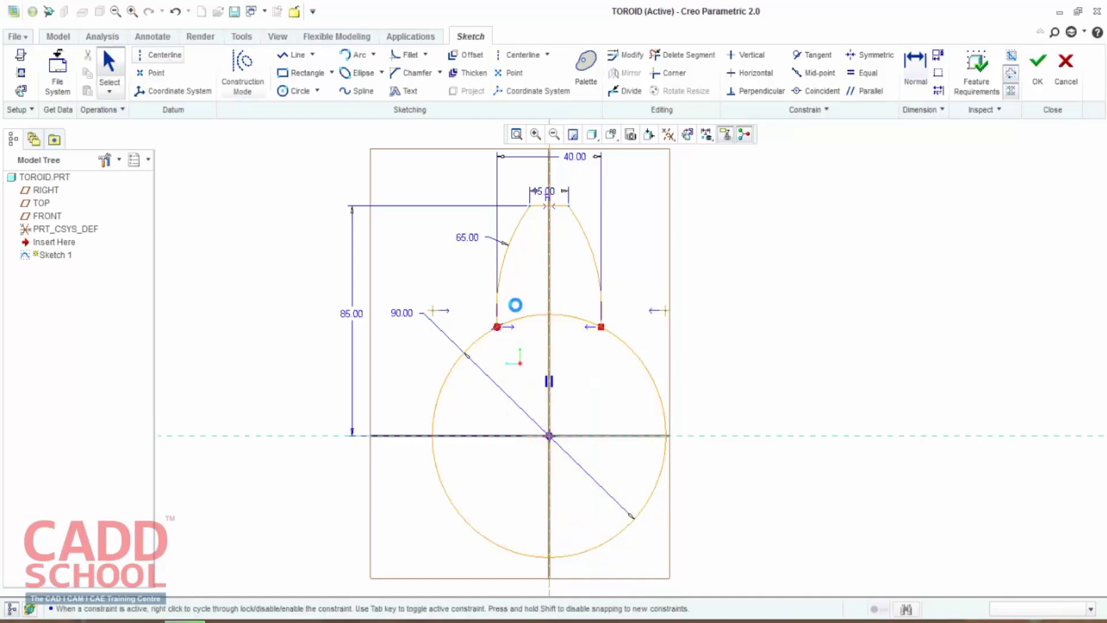
left_click(548, 436)
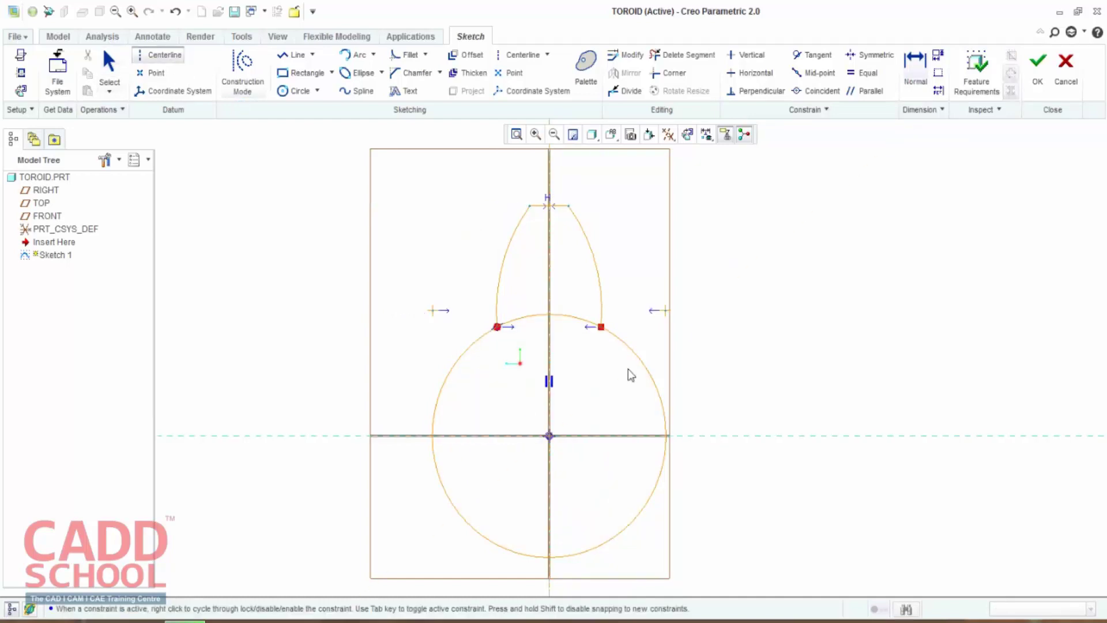
left_click(725, 282)
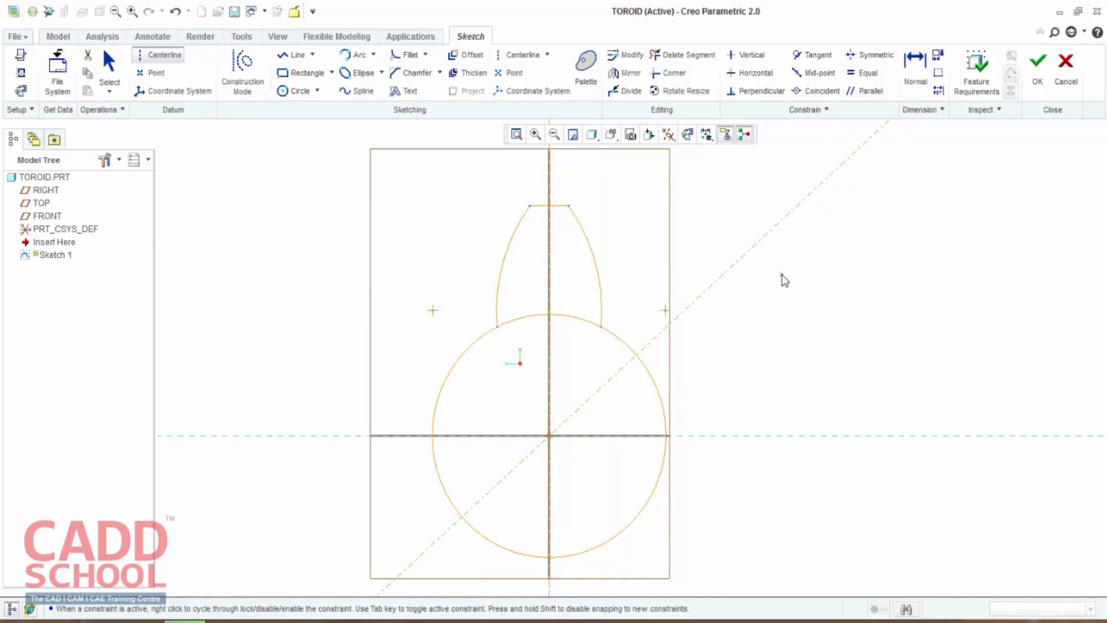
double_click(729, 385)
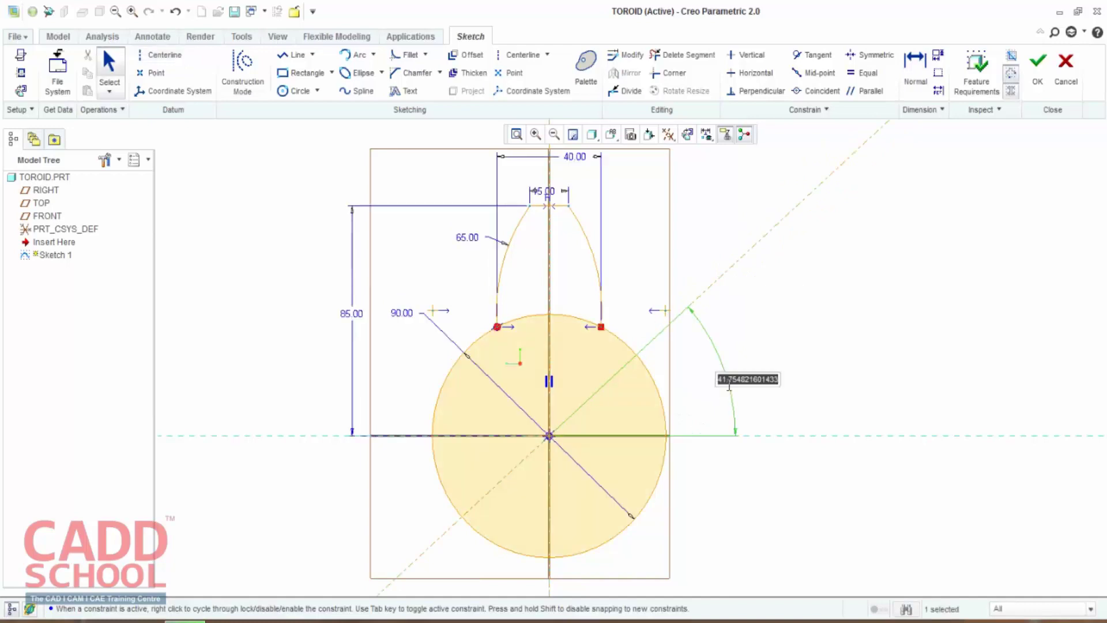
type("60")
key("Return")
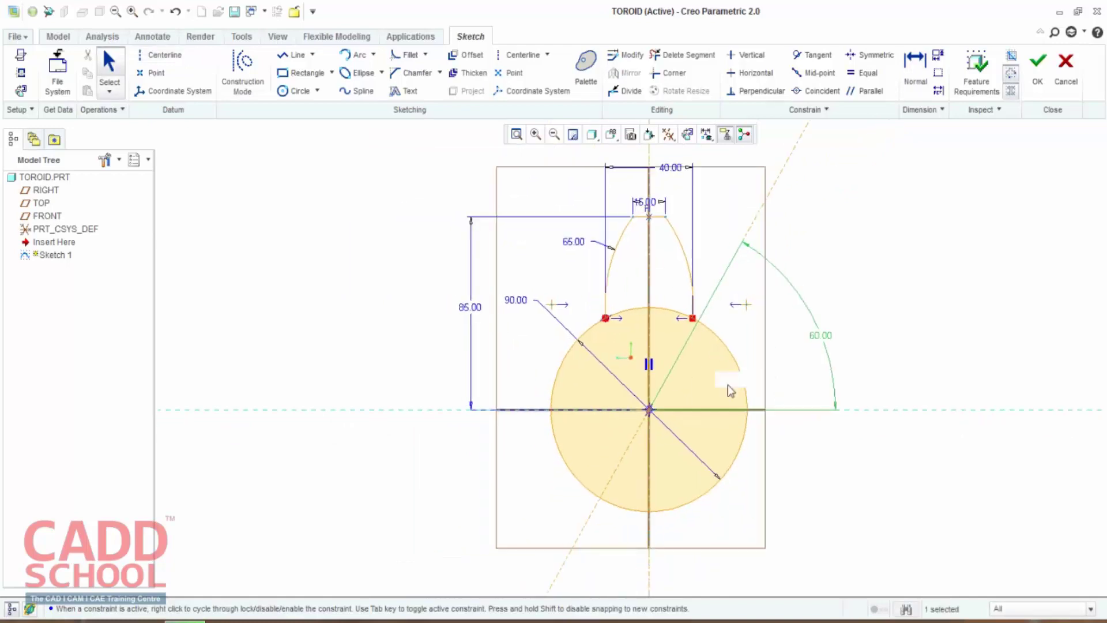
left_click(868, 246)
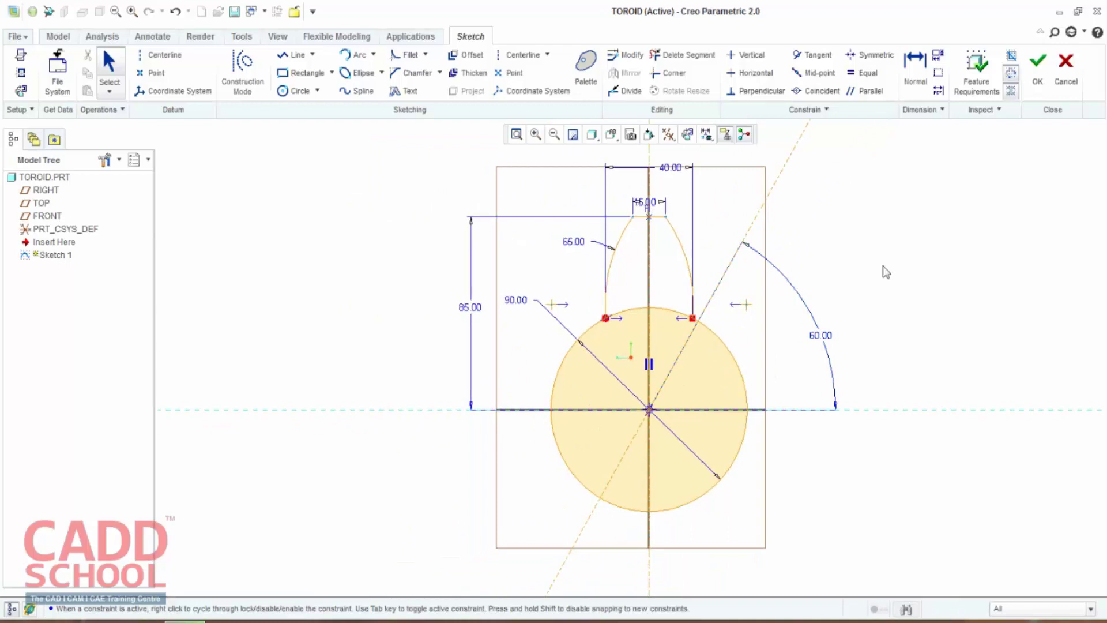
middle_click_drag(882, 267, 747, 286, "shift")
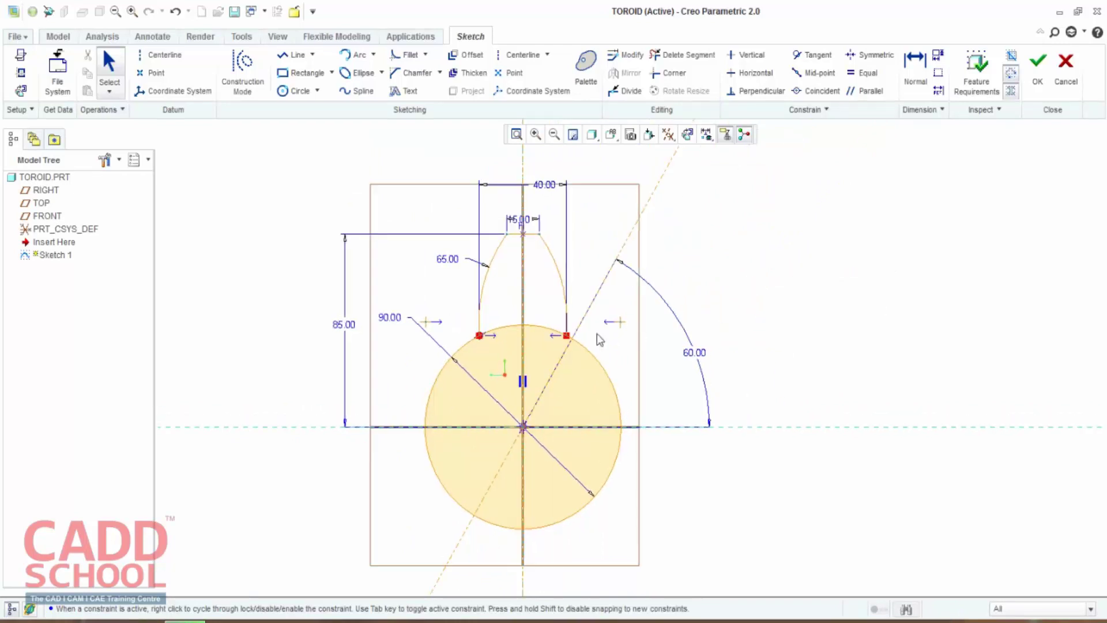
Step: Mirror the top petal's arcs and line across the 60° diagonal centerline
left_click(553, 268)
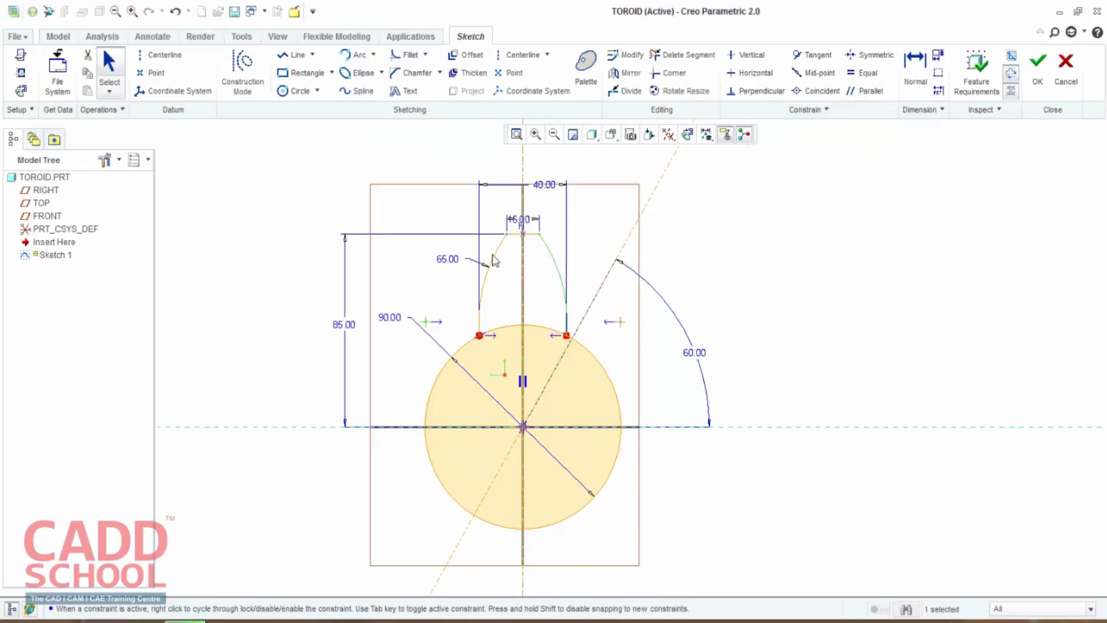
left_click(514, 235, "ctrl")
left_click(626, 73)
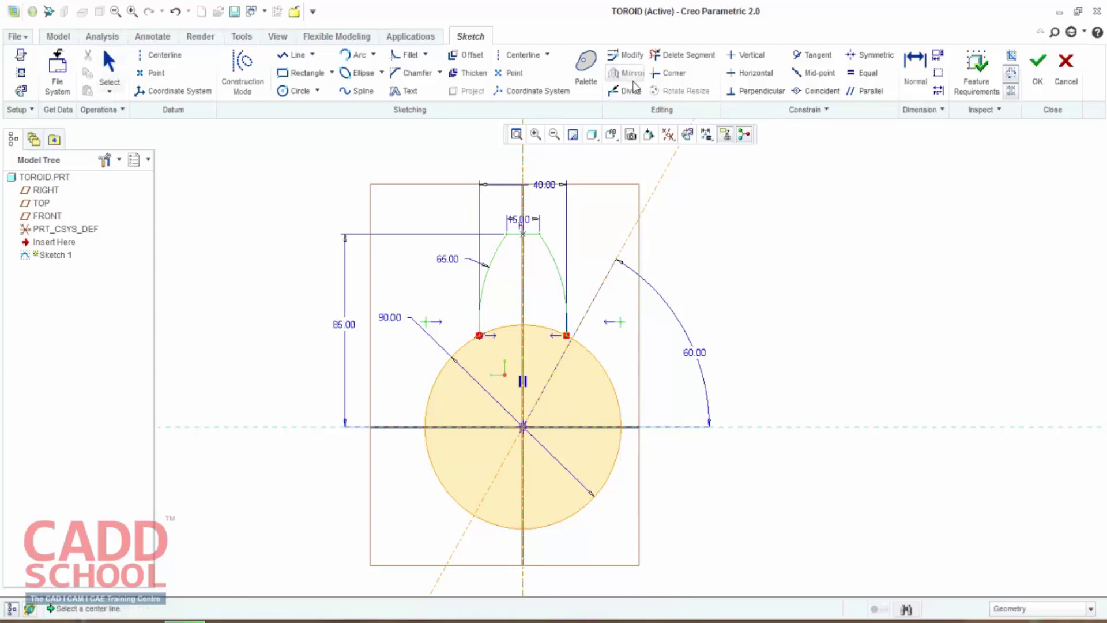
left_click(655, 186)
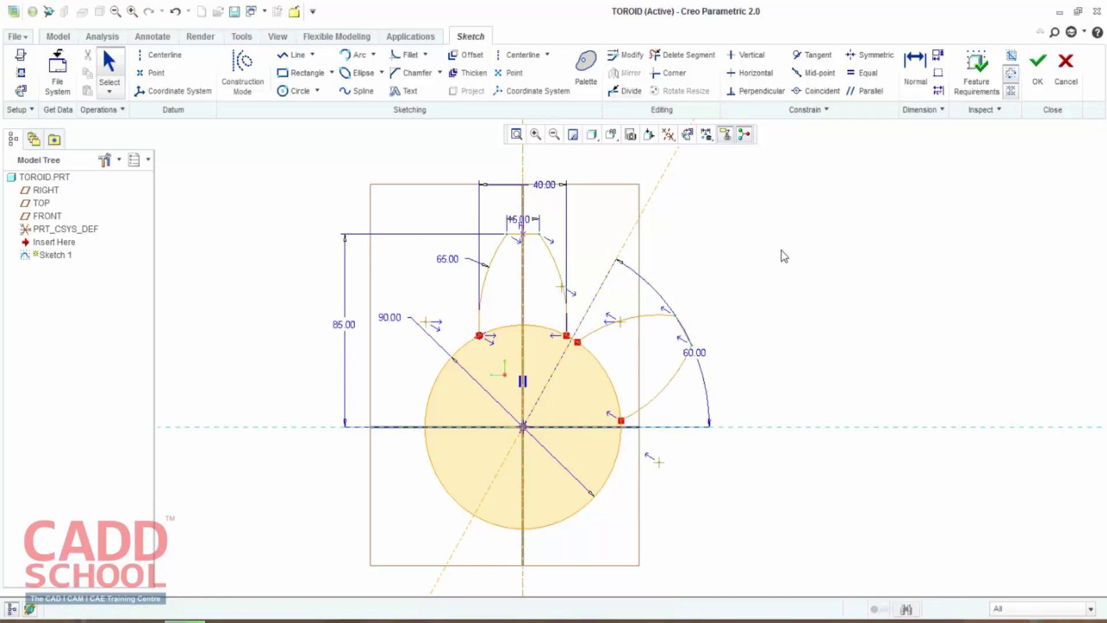
Step: Add a horizontal centerline through the origin and select the right-hand petal
left_click(157, 55)
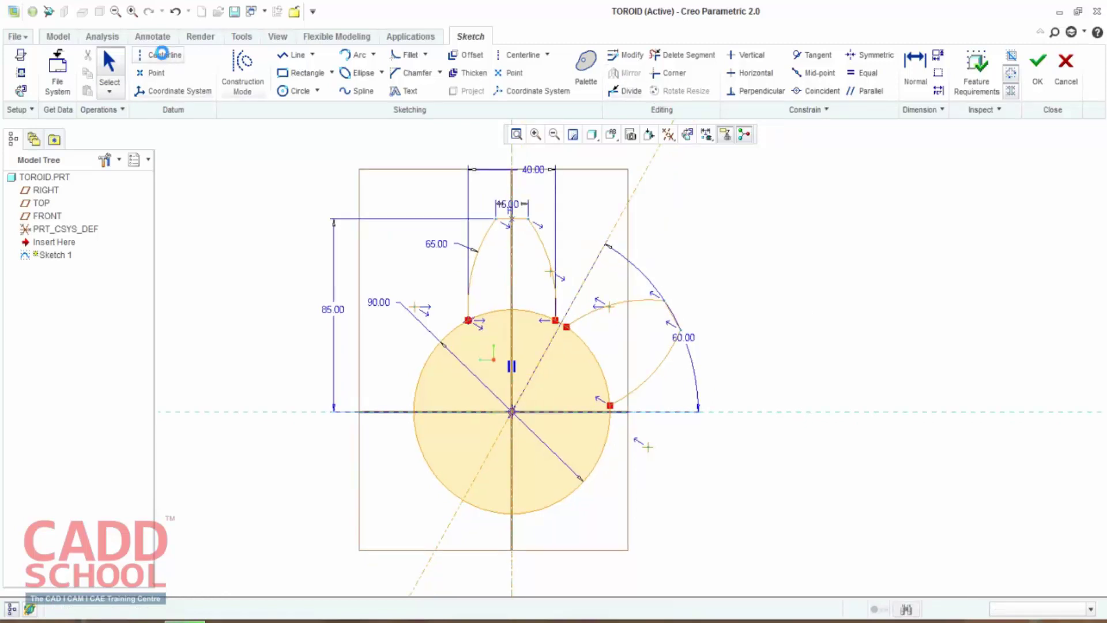
left_click(511, 412)
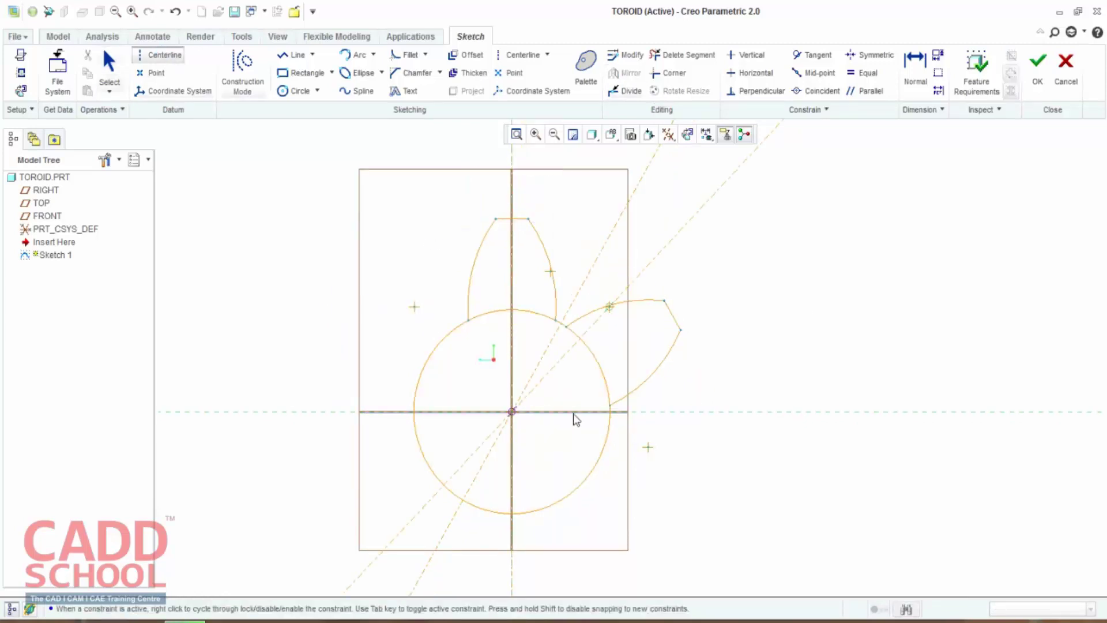
left_click(699, 411)
middle_click(666, 373)
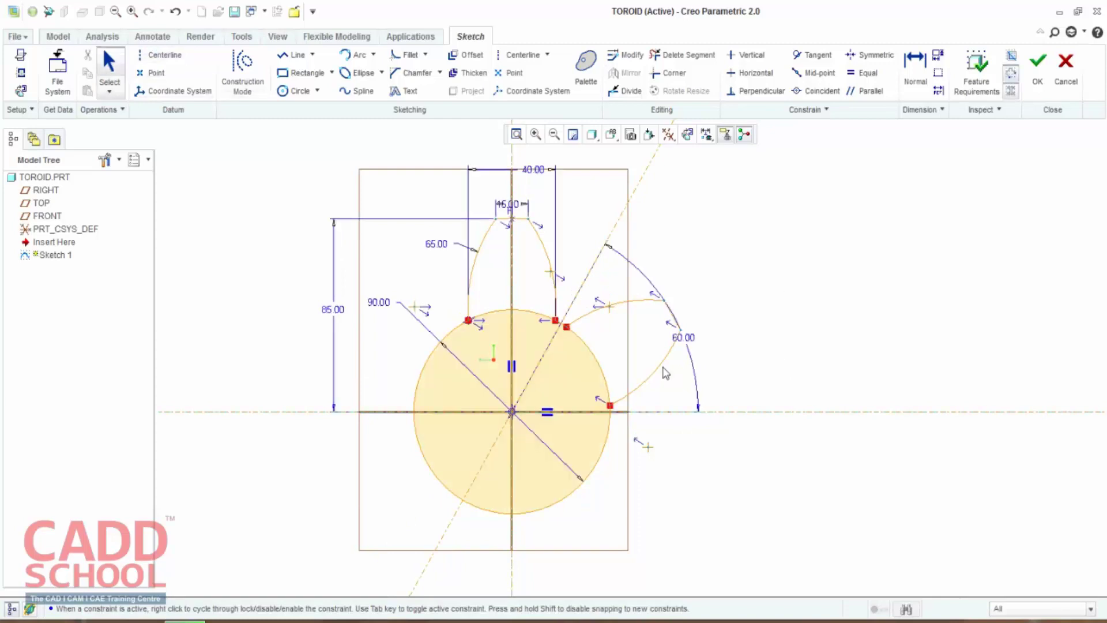
left_click(659, 375)
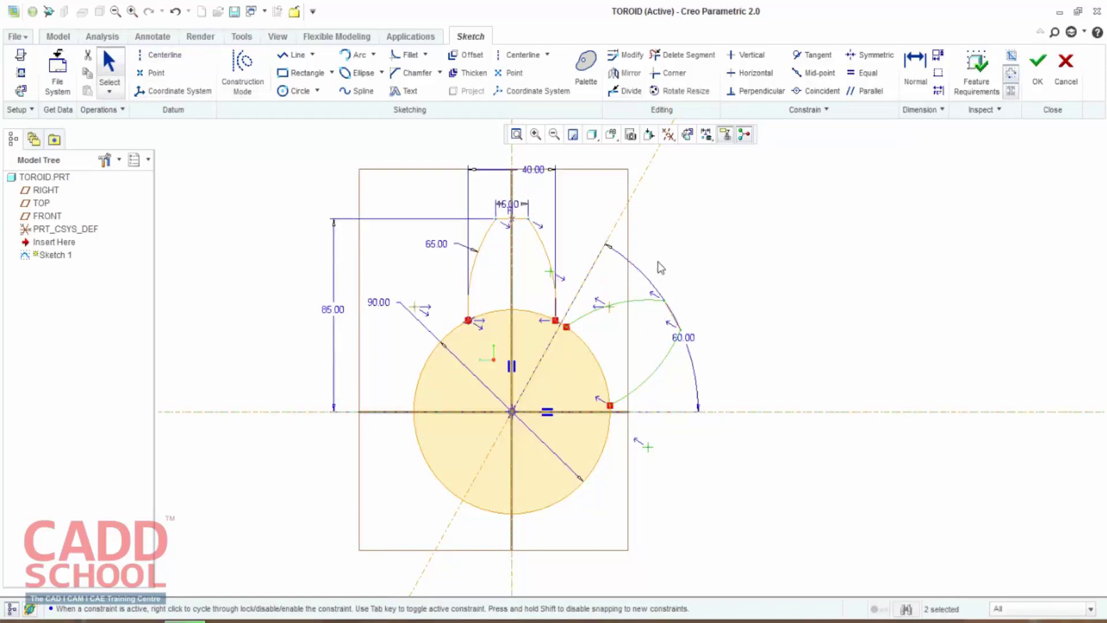
left_click(713, 279)
left_click_drag(691, 344, 736, 307)
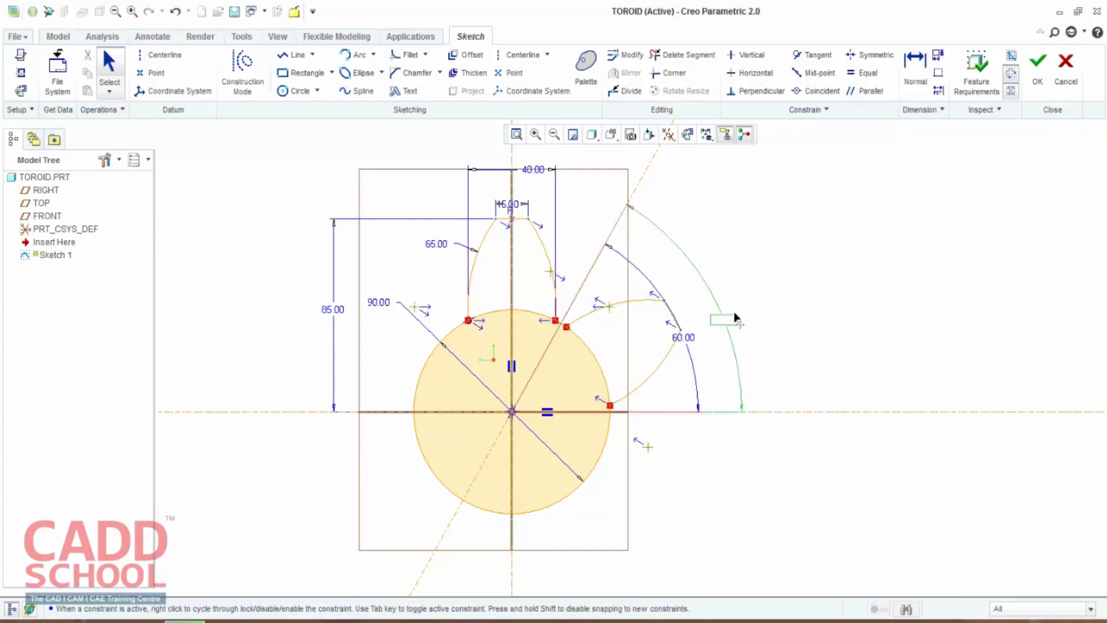
left_click(653, 374)
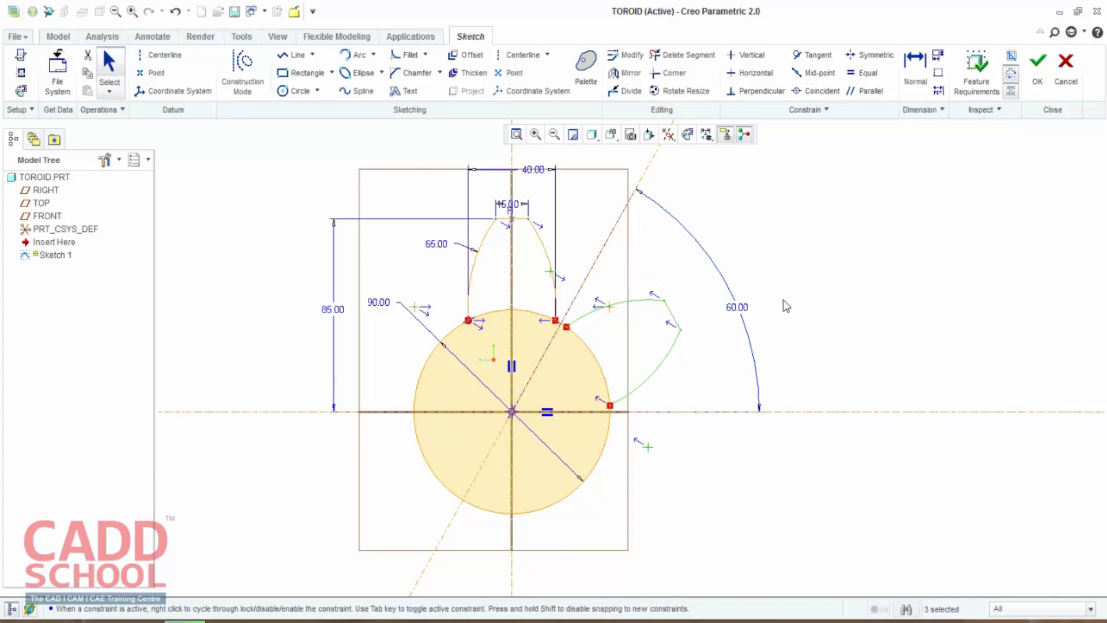
Step: Mirror the right petal across the vertical centerline, then the three upper petals across the horizontal one
left_click(625, 72)
left_click(512, 578)
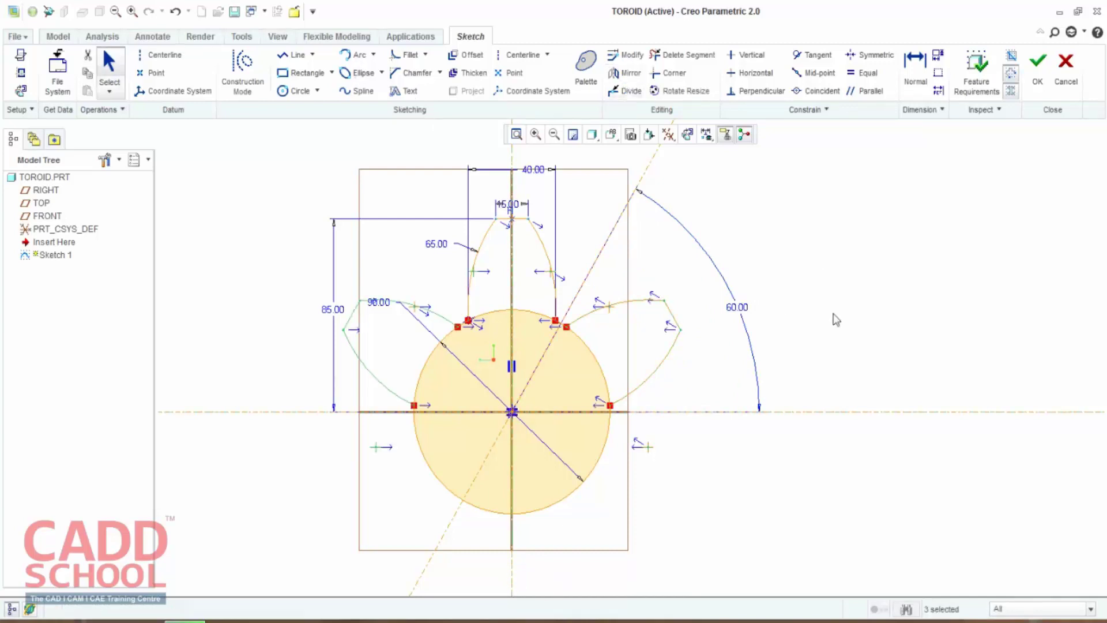
left_click(373, 381)
left_click(437, 315, "ctrl")
left_click(467, 308, "ctrl")
left_click(550, 272, "ctrl")
left_click(547, 261, "ctrl")
left_click(625, 73)
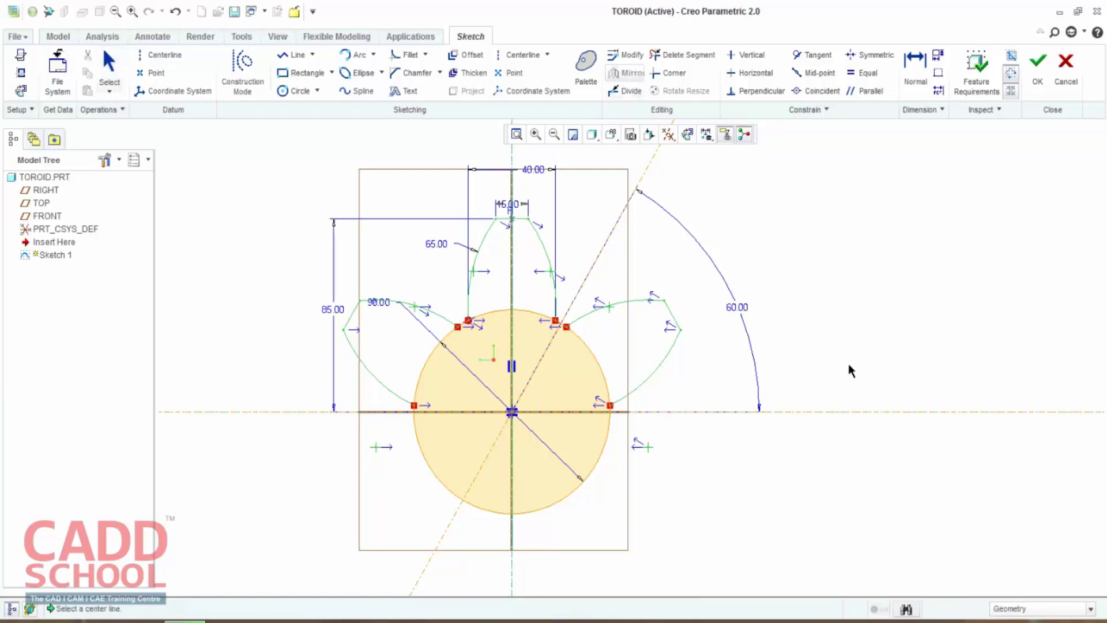
left_click(851, 409)
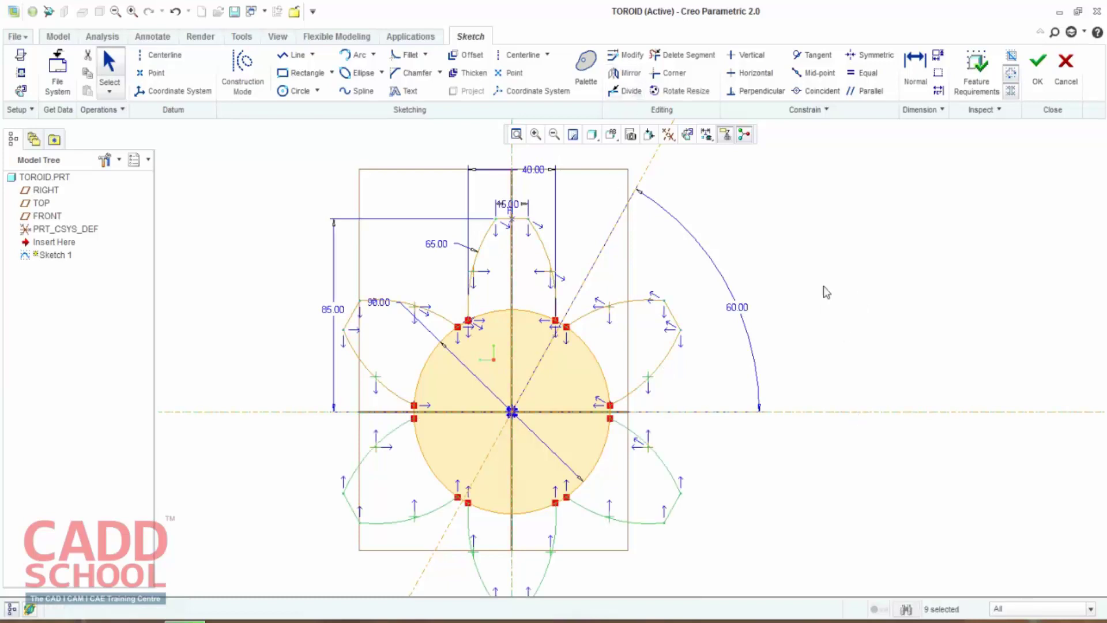
scroll(826, 291, "down", 2)
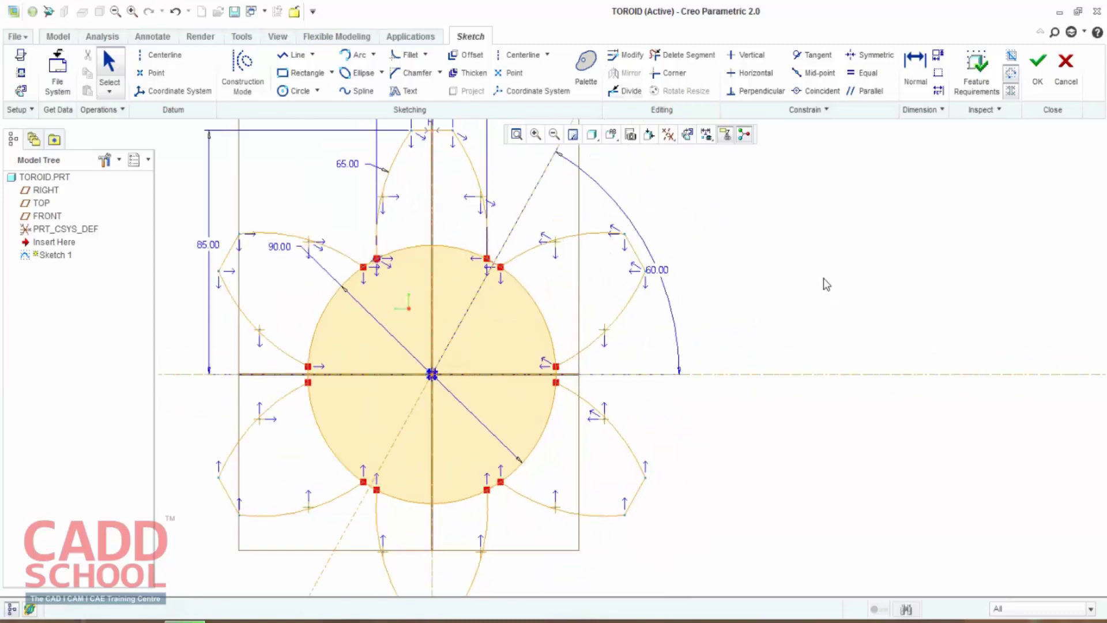
middle_click_drag(829, 288, 827, 300)
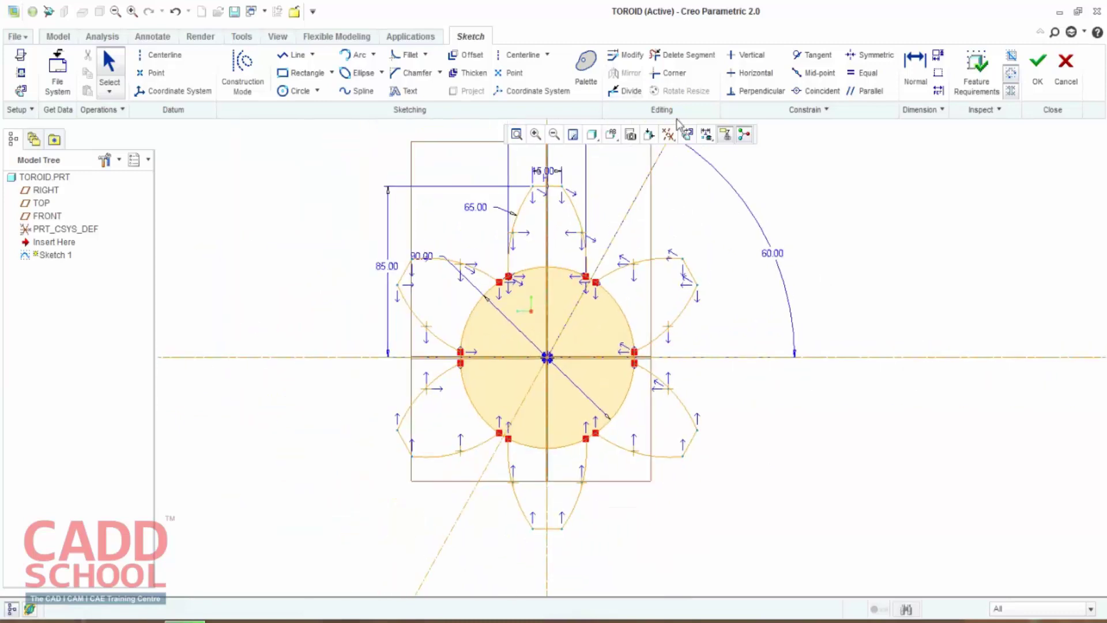
Step: Trim the leftover circle arcs inside the petals with Delete Segment
left_click(675, 55)
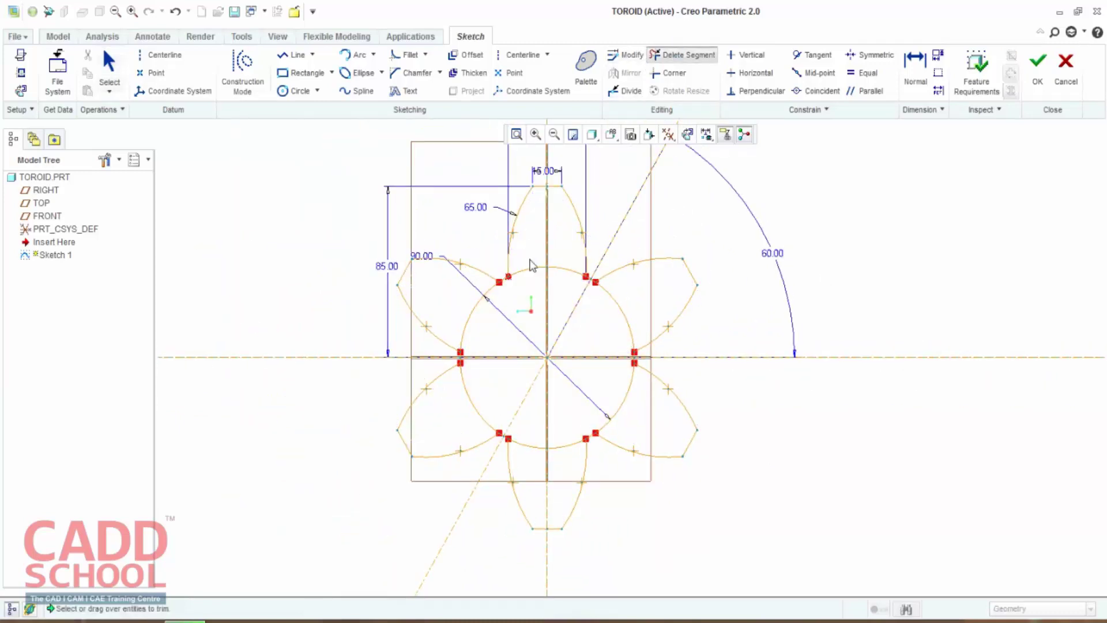
mouse_move(528, 256)
left_mouse_down()
mouse_move(490, 303)
mouse_move(449, 309)
left_mouse_up()
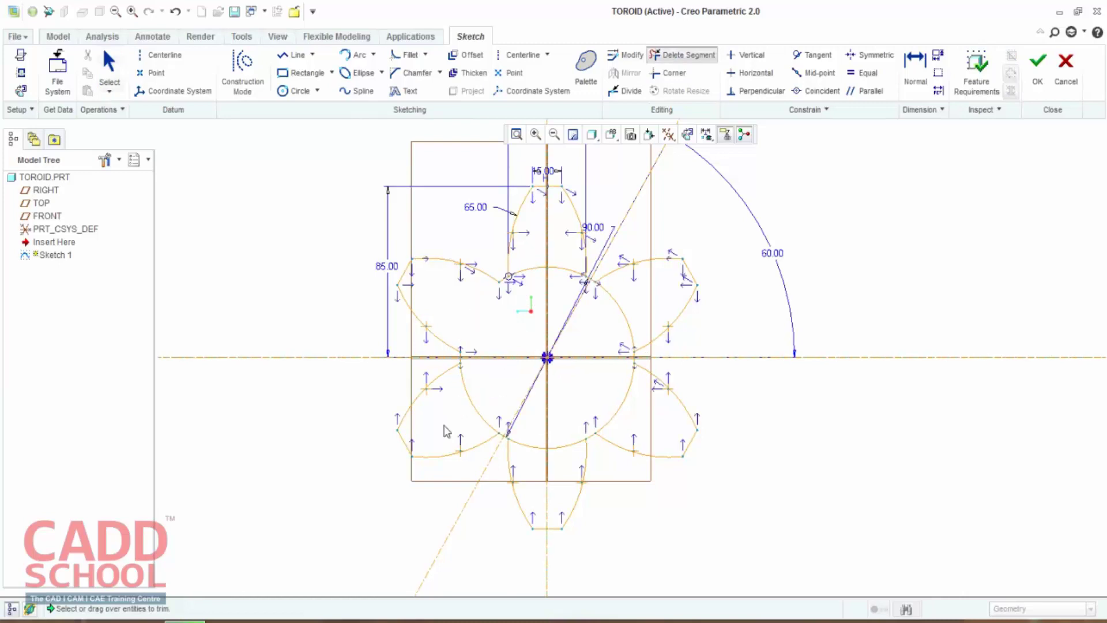
mouse_move(480, 387)
left_mouse_down()
mouse_move(448, 410)
mouse_move(527, 436)
left_mouse_up()
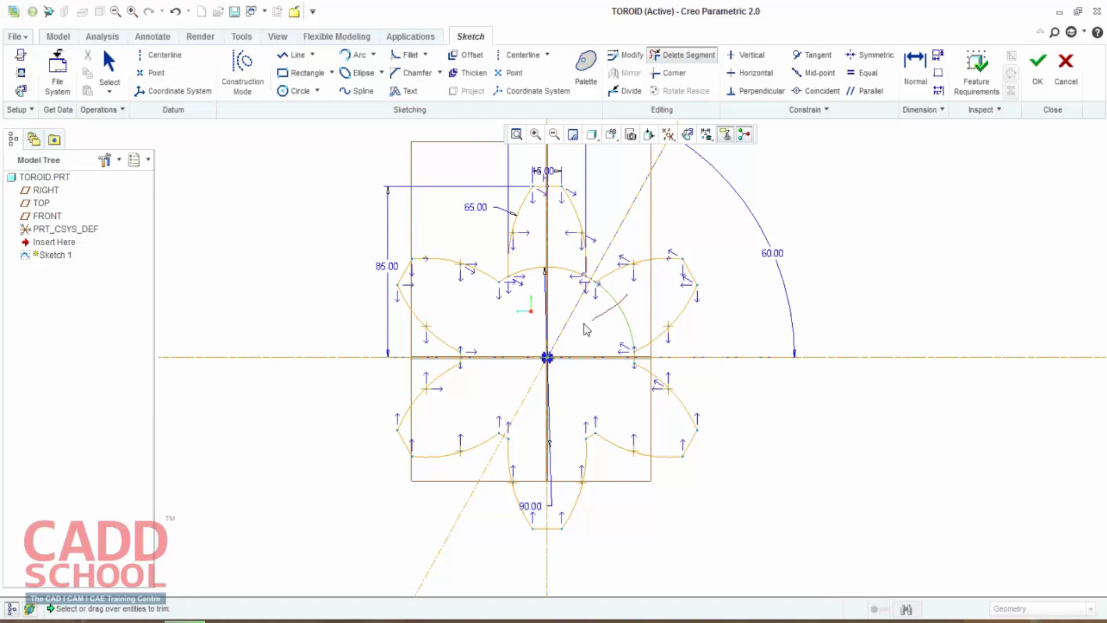
left_click_drag(587, 329, 648, 303)
scroll(577, 262, "up", 3)
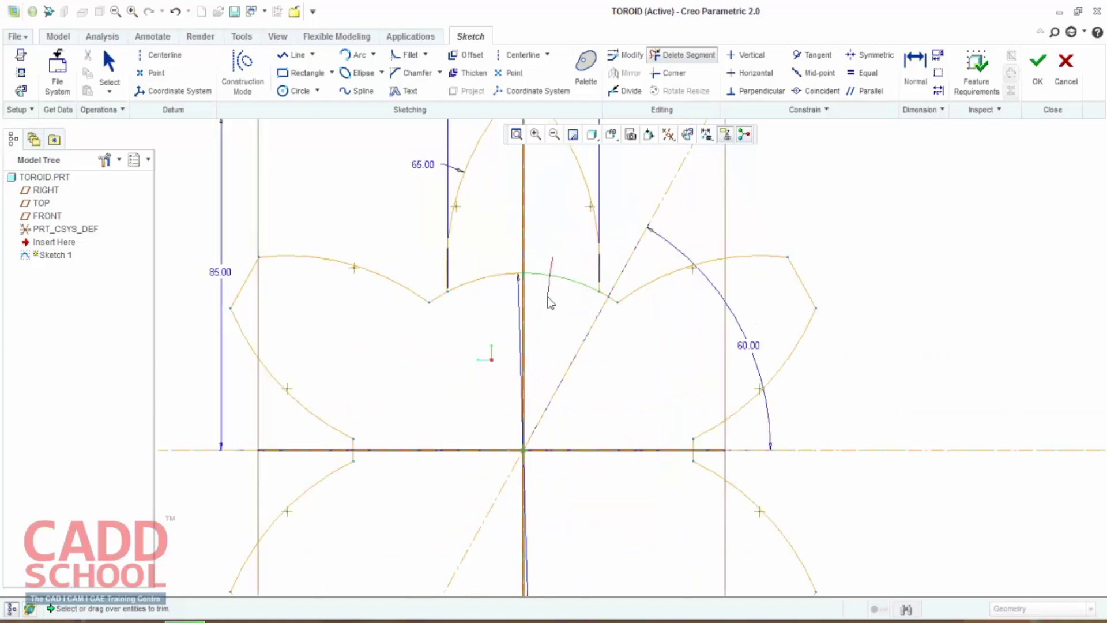
left_click_drag(551, 303, 549, 305)
scroll(586, 384, "down", 3)
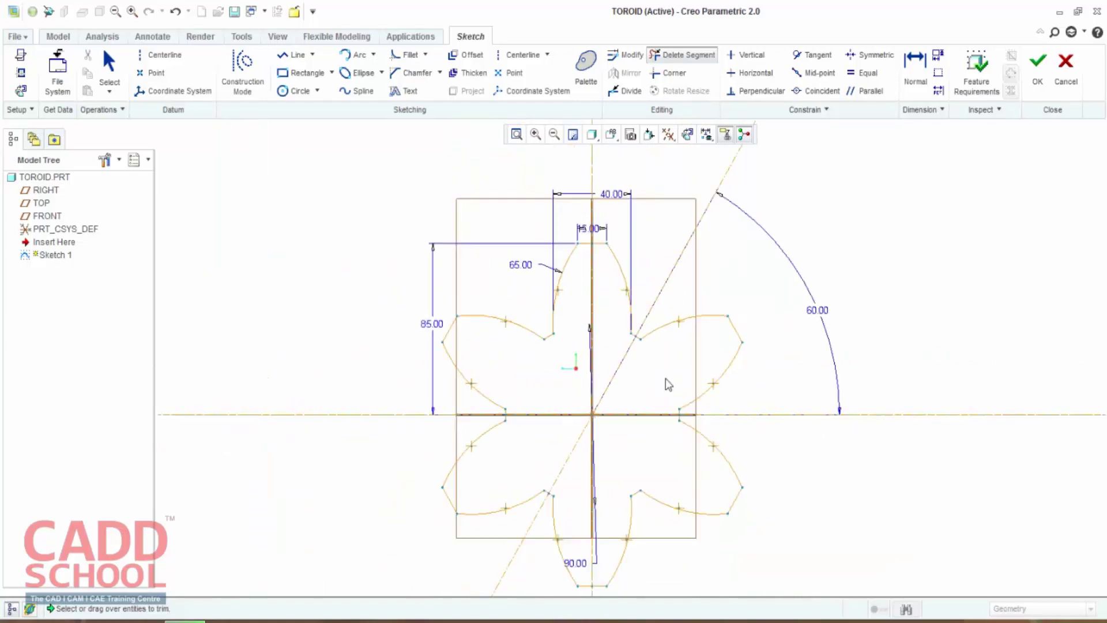
scroll(664, 383, "down", 2)
middle_click(793, 329)
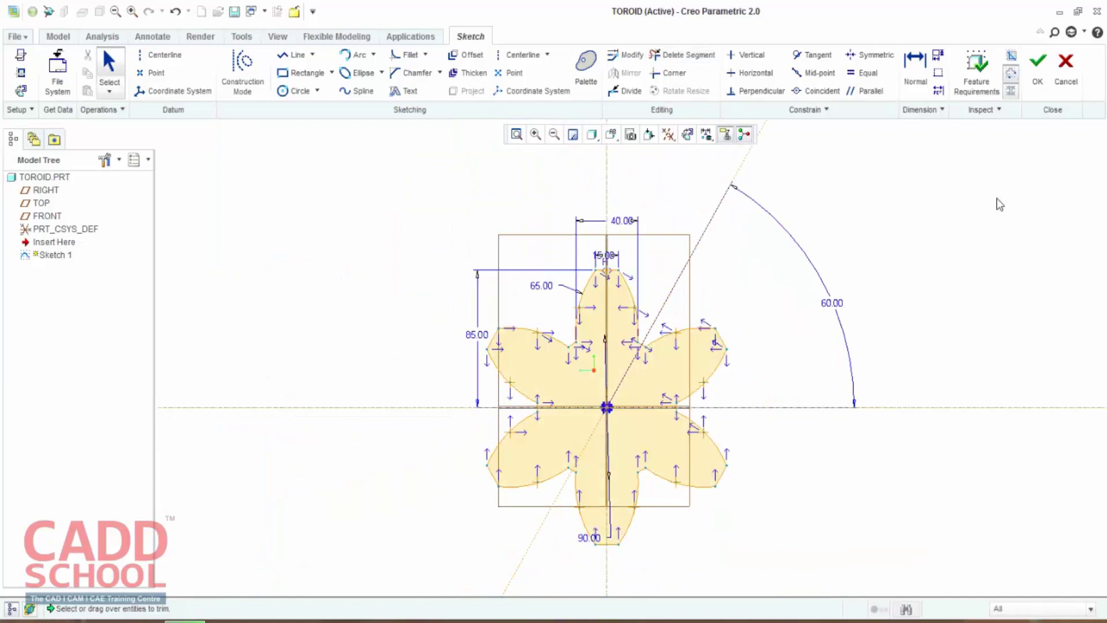
Step: Finish the sketch and create datum plane DTM1 offset 45 from RIGHT
left_click(1041, 85)
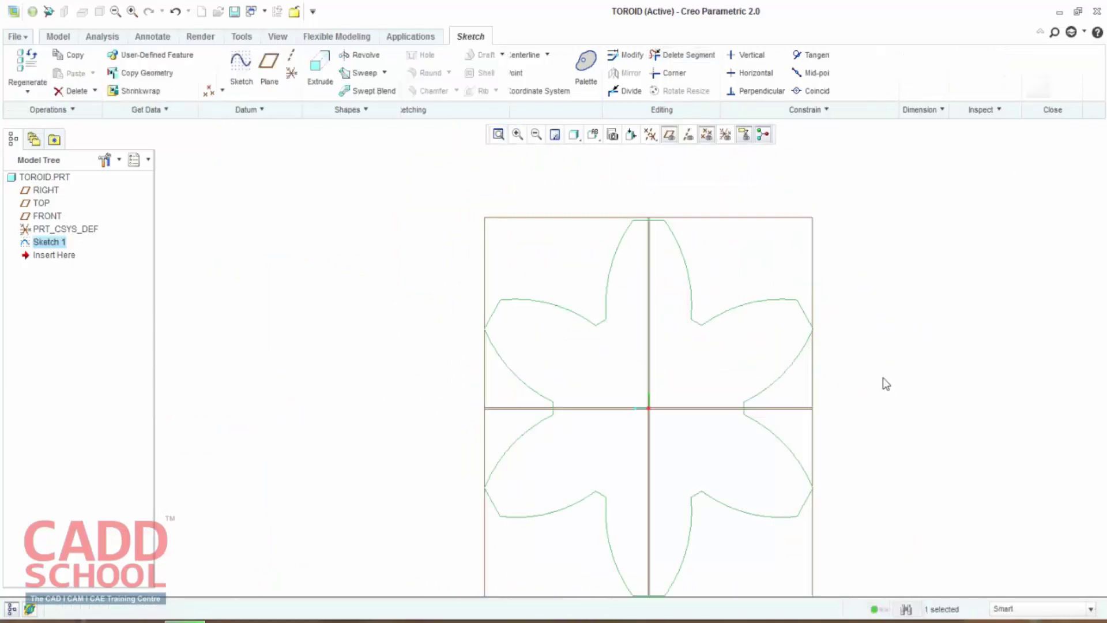
left_click(269, 72)
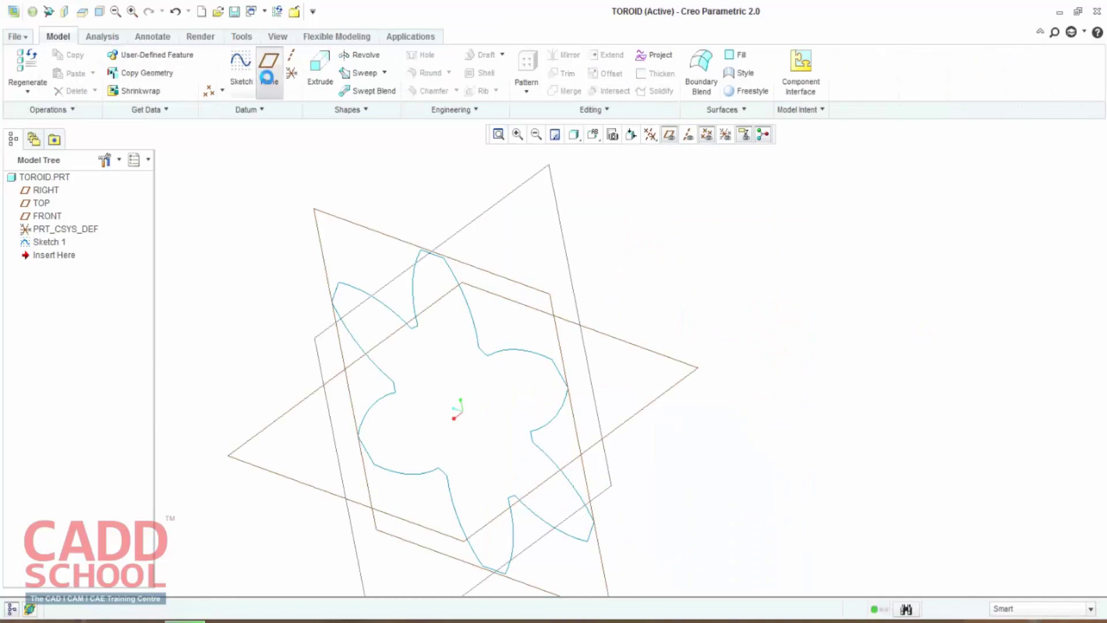
left_click(373, 231)
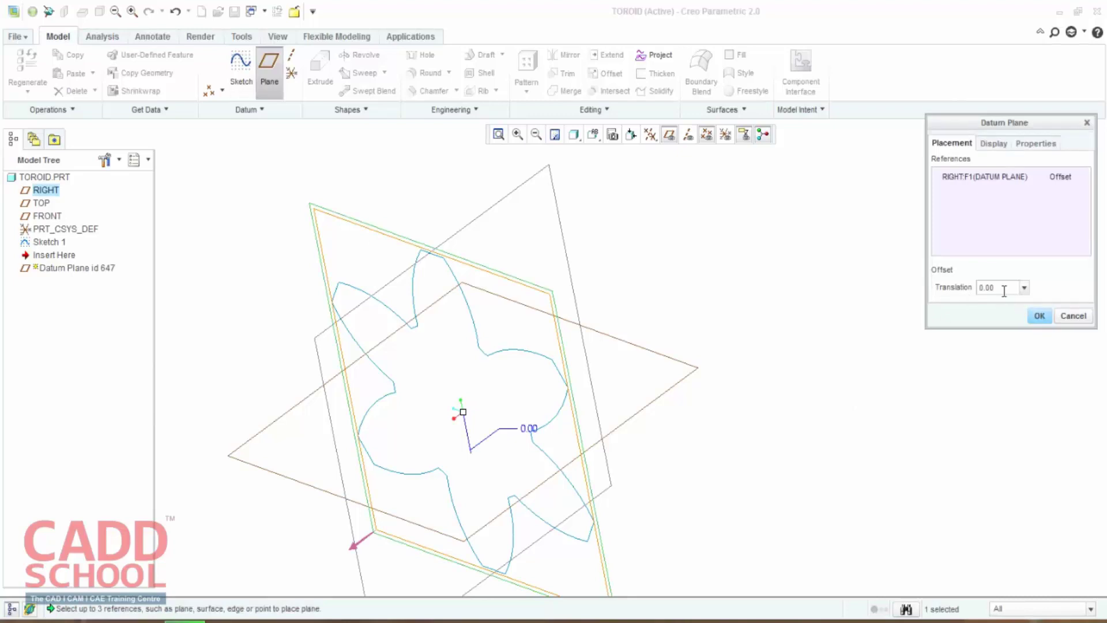
left_click_drag(1004, 291, 978, 295)
left_click_drag(463, 412, 521, 369)
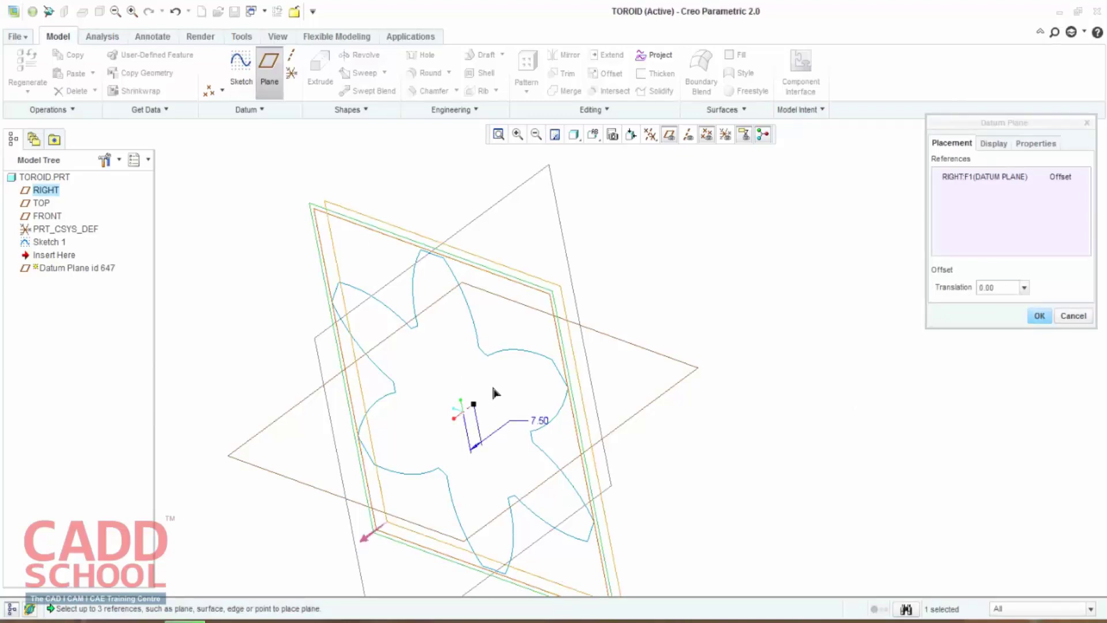
double_click(989, 287)
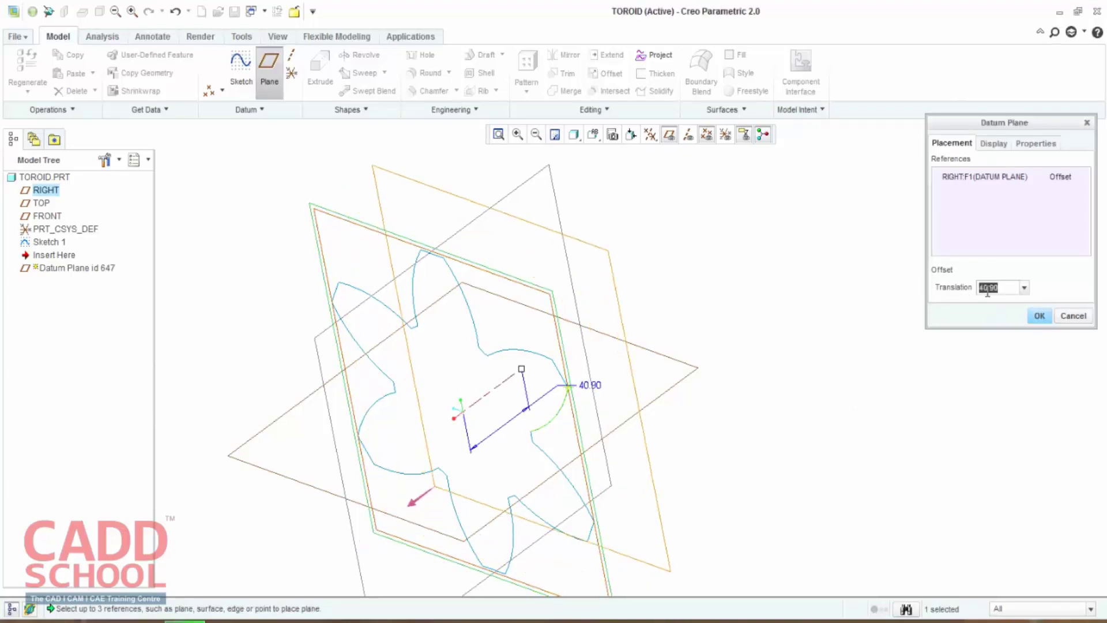
type("45")
key("Return")
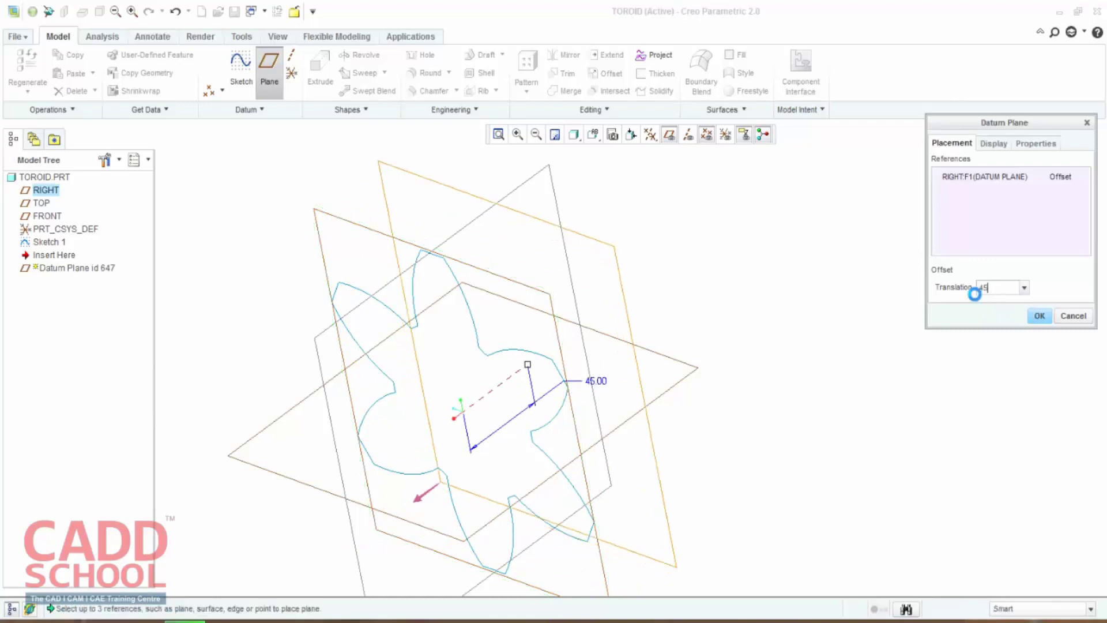
left_click(1038, 317)
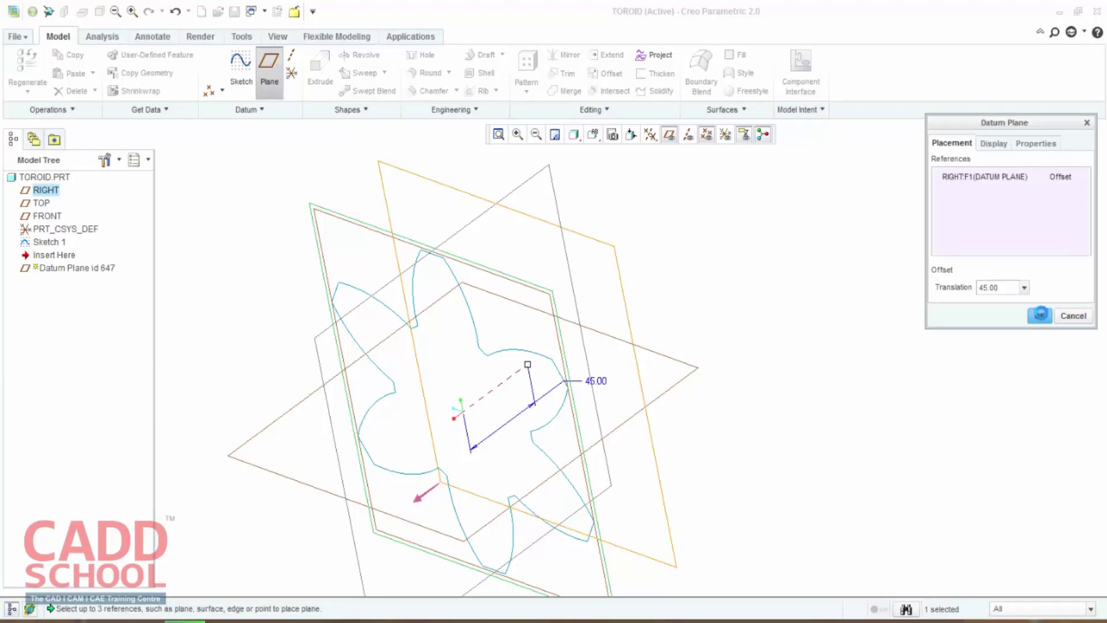
Step: Start a new sketch on DTM1
left_click(621, 290)
left_click(241, 63)
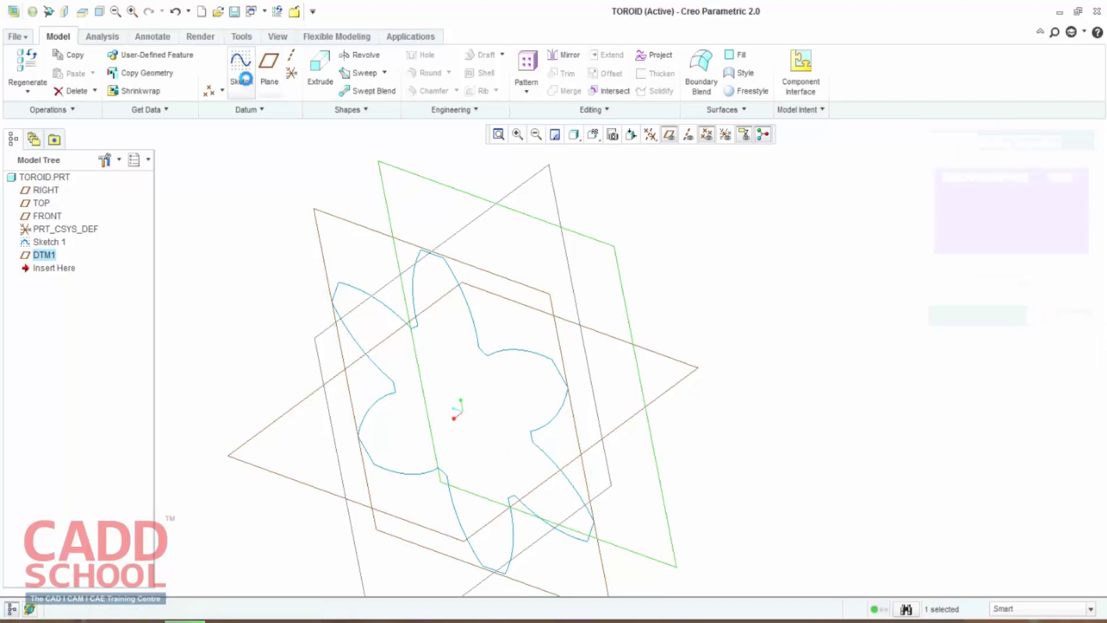
middle_click_drag(861, 371, 795, 392)
mouse_move(842, 359)
middle_mouse_down()
mouse_move(830, 370)
mouse_move(885, 338)
mouse_move(869, 318)
mouse_move(821, 323)
middle_mouse_up()
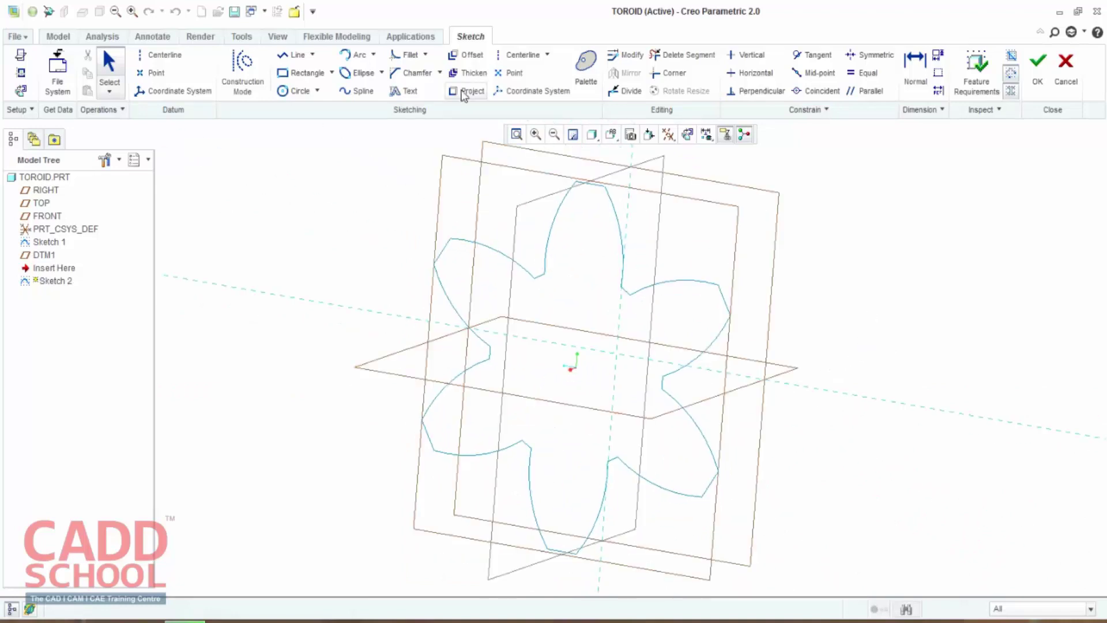
middle_click_drag(600, 323, 707, 403)
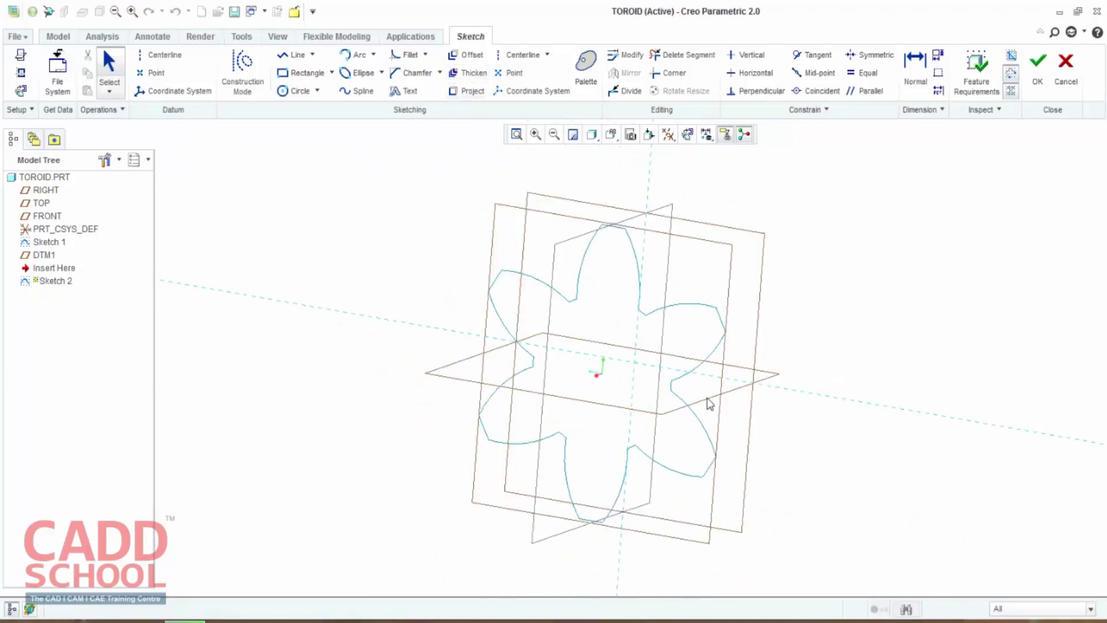
Step: Project the Sketch 1 flower loop, select all copied entities, and view the sketch face-on
left_click(466, 93)
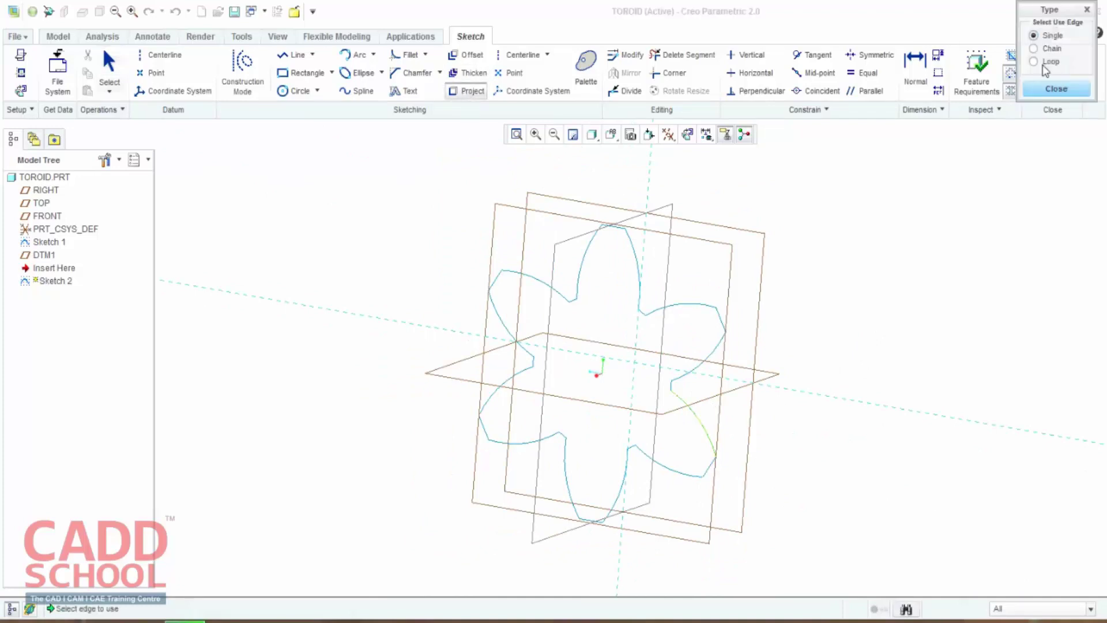
left_click(1044, 63)
left_click(631, 259)
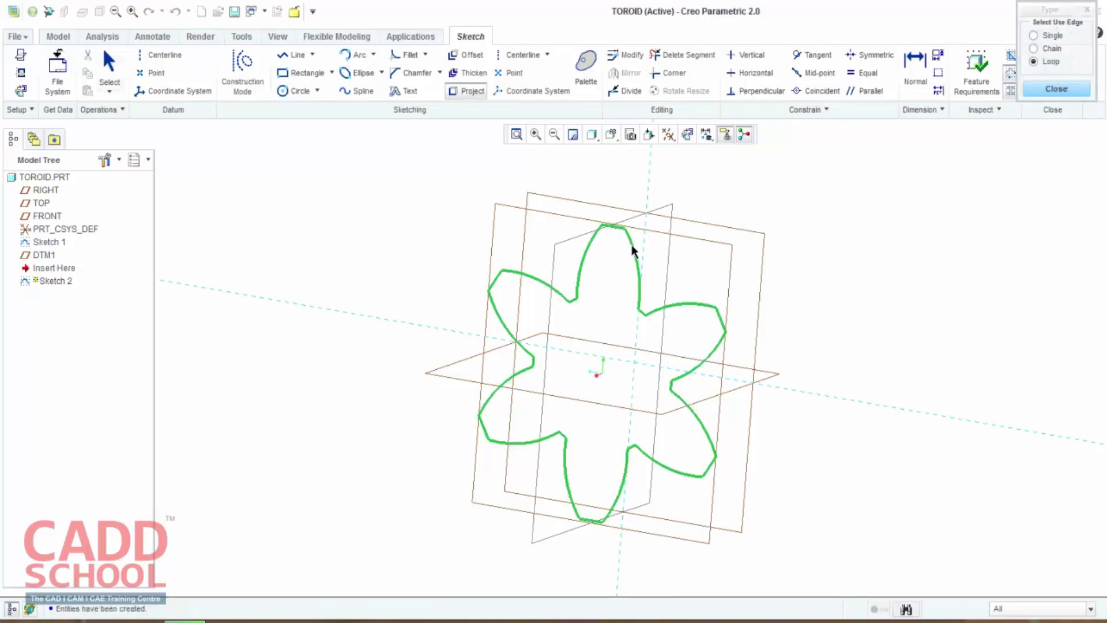
mouse_move(860, 302)
middle_mouse_down()
mouse_move(836, 315)
mouse_move(1000, 192)
middle_mouse_up()
left_click(1055, 89)
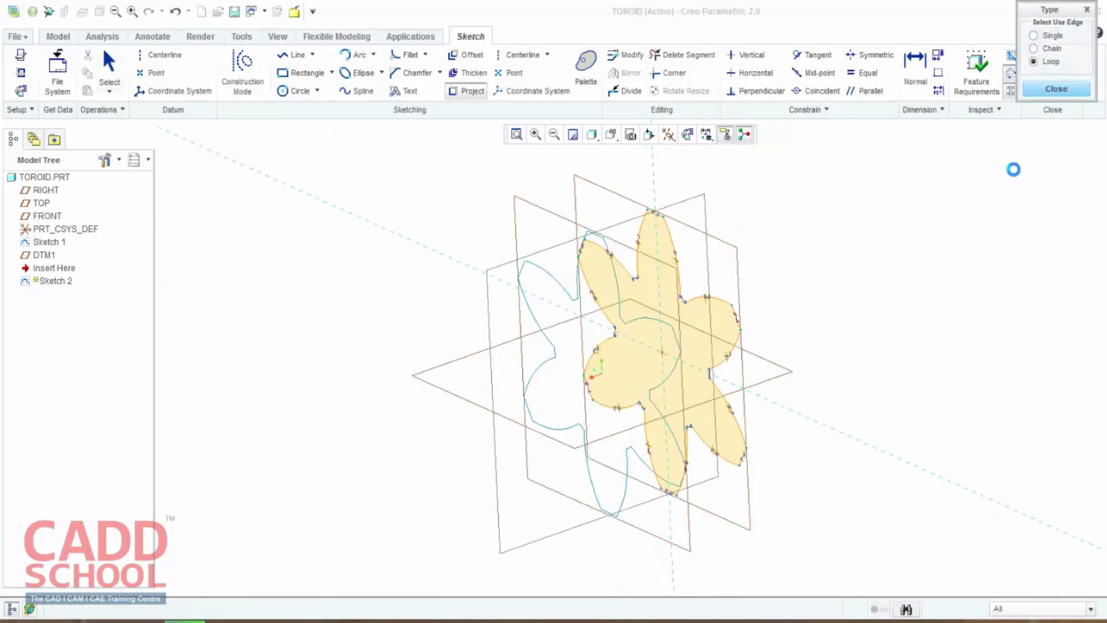
mouse_move(807, 346)
middle_mouse_down()
mouse_move(780, 358)
mouse_move(803, 346)
middle_mouse_up()
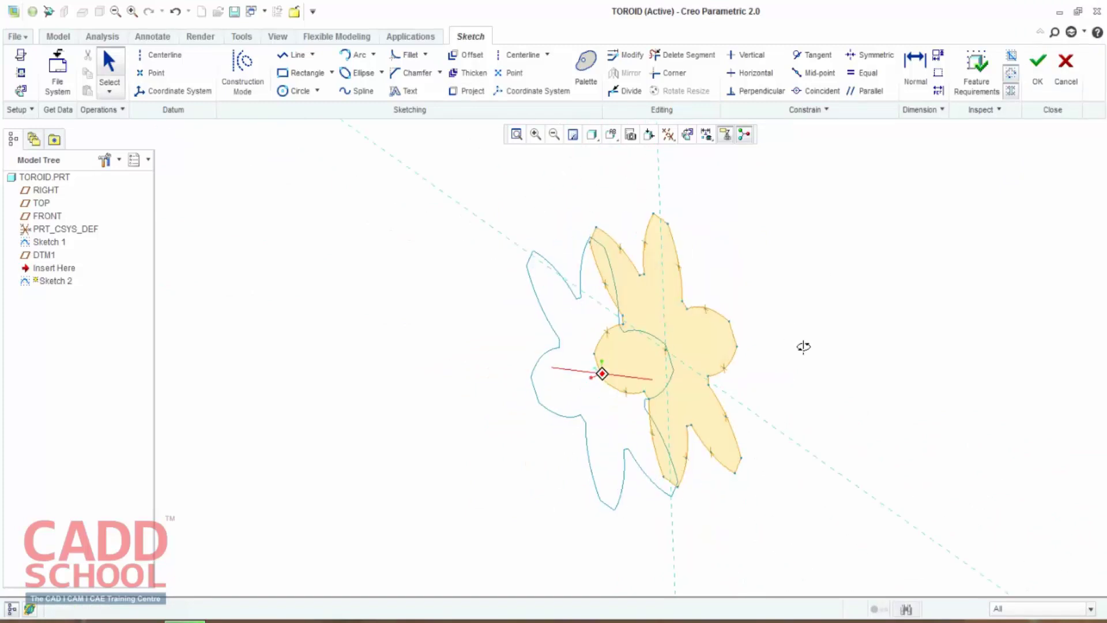
left_click_drag(780, 500, 568, 210)
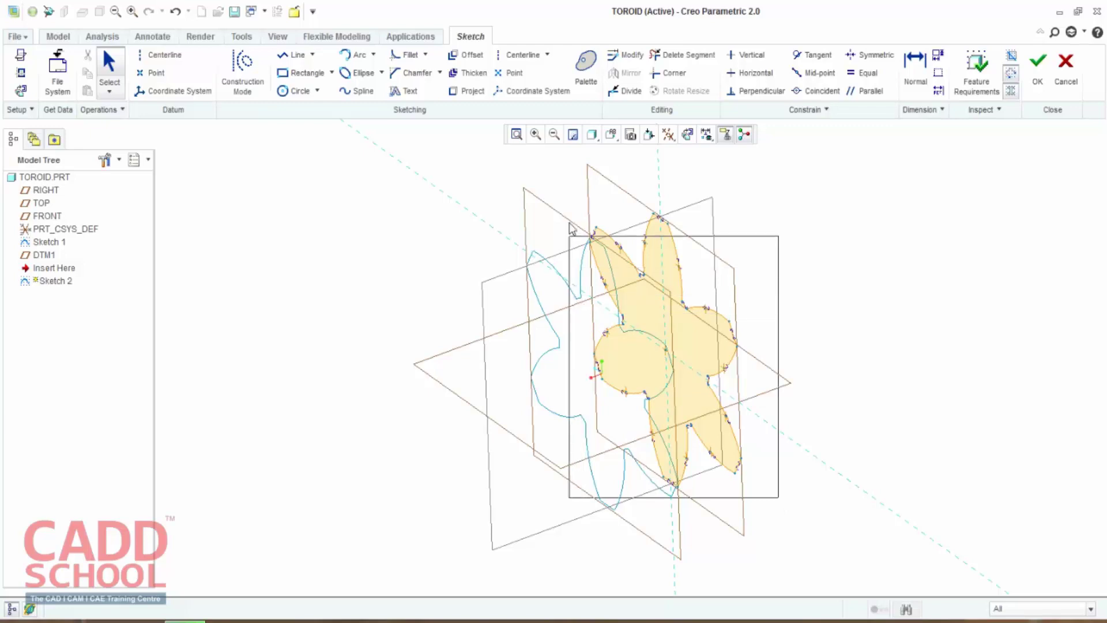
middle_click_drag(829, 293, 870, 266)
left_click(689, 136)
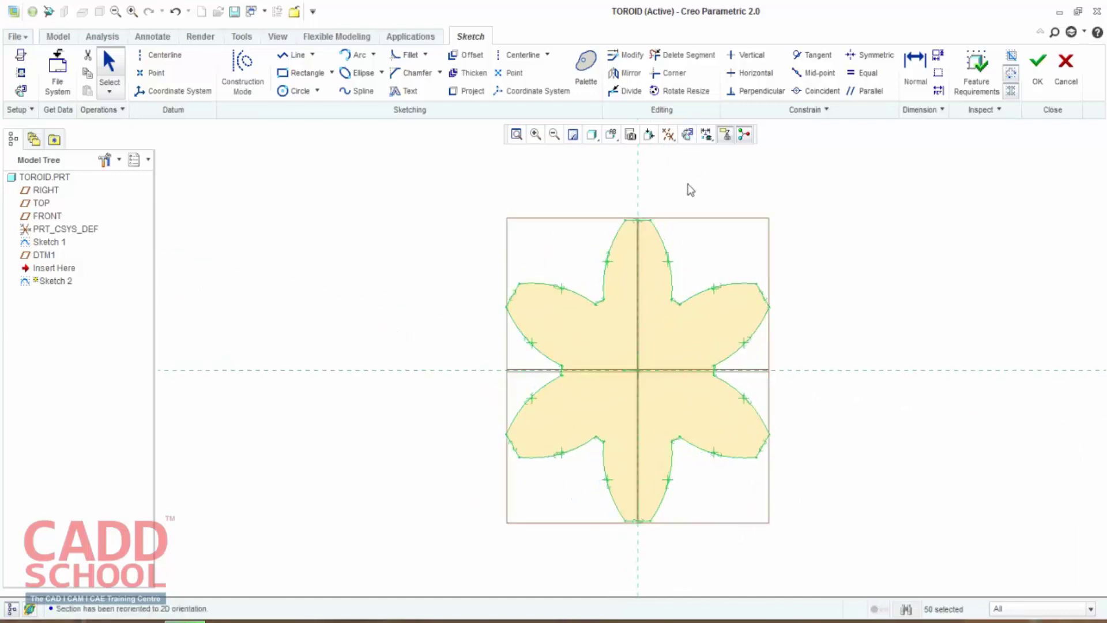
Step: Rotate the copied flower outline by 15° and scale it to 0.75
left_click(683, 90)
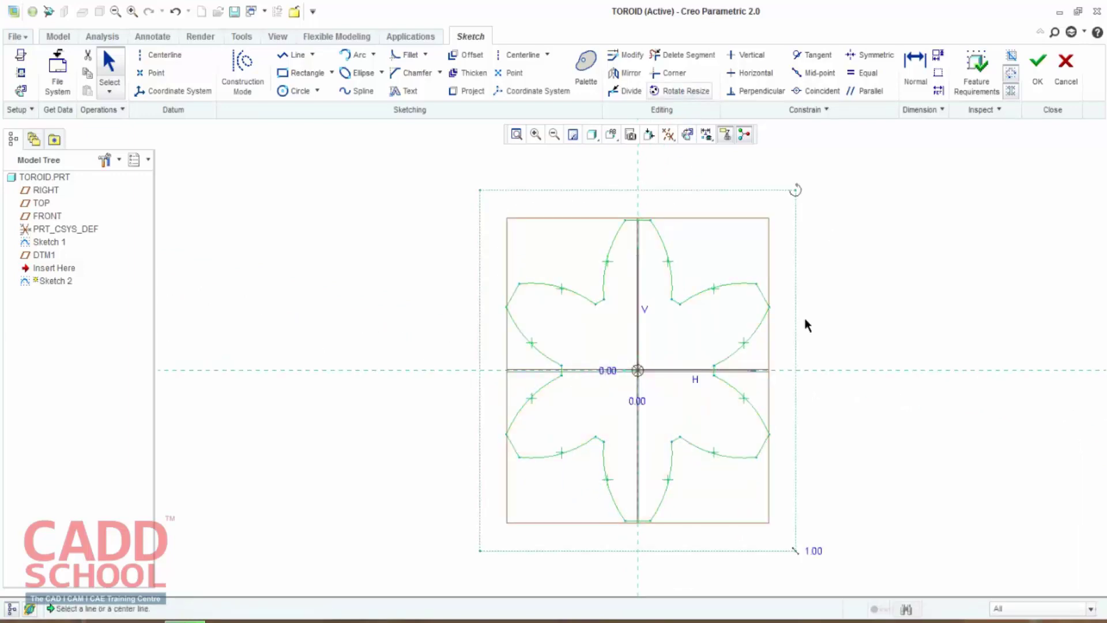
middle_click_drag(845, 314, 760, 339)
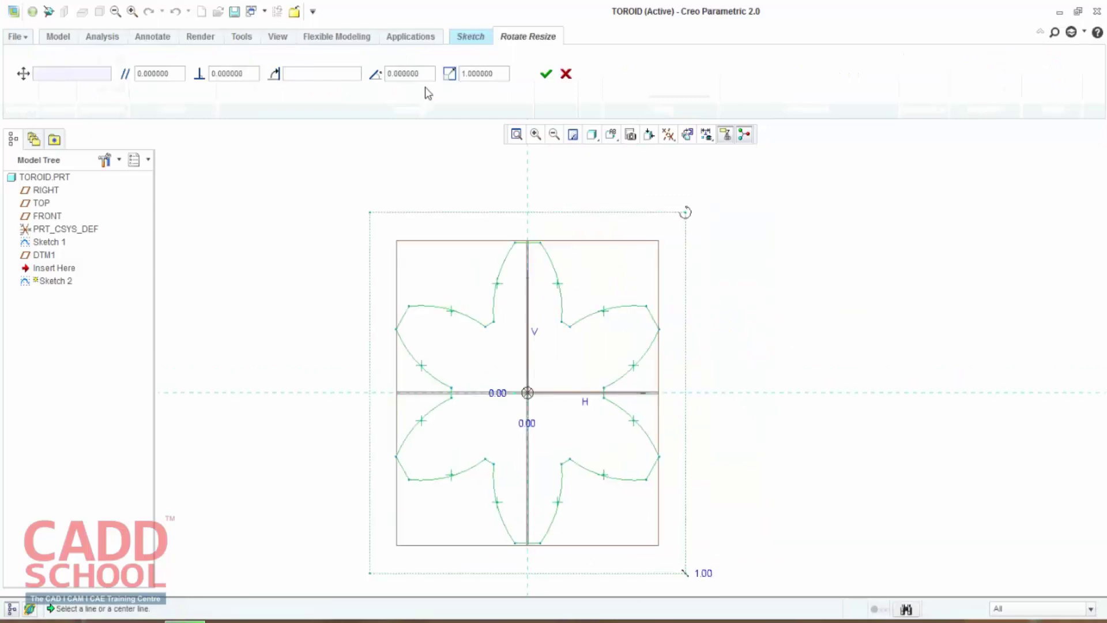
double_click(422, 69)
type("15")
key("Return")
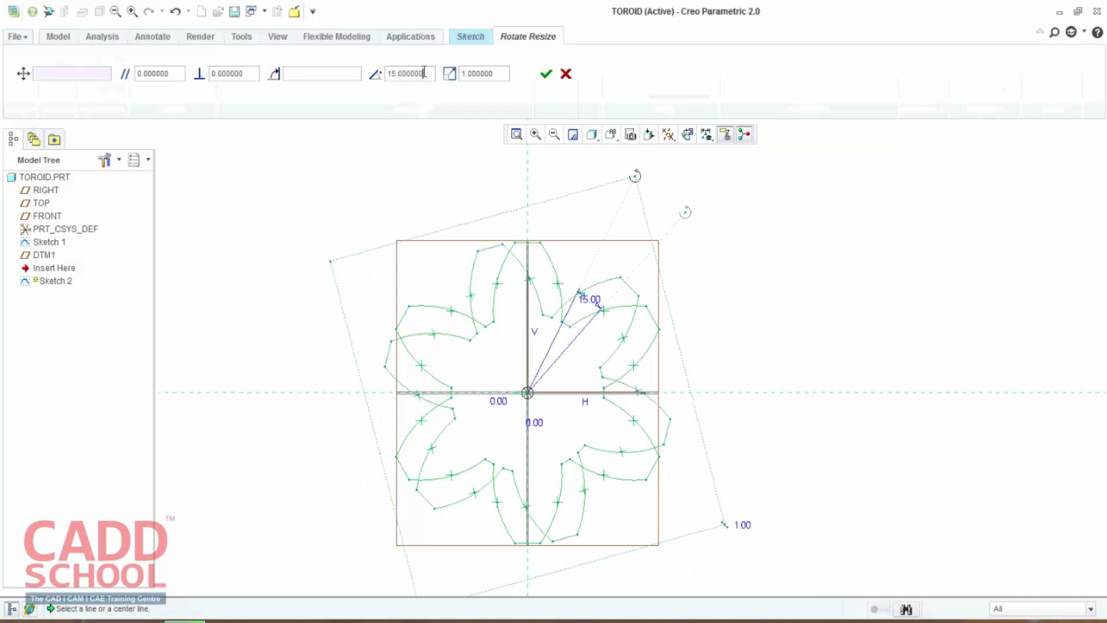
double_click(498, 73)
type("0.75")
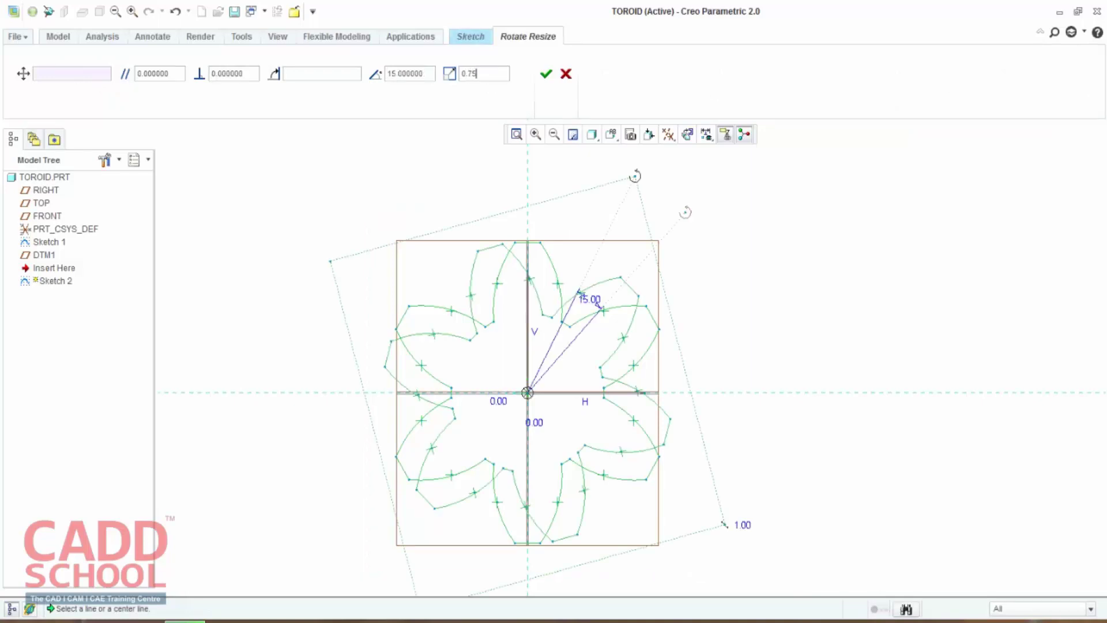
key("Return")
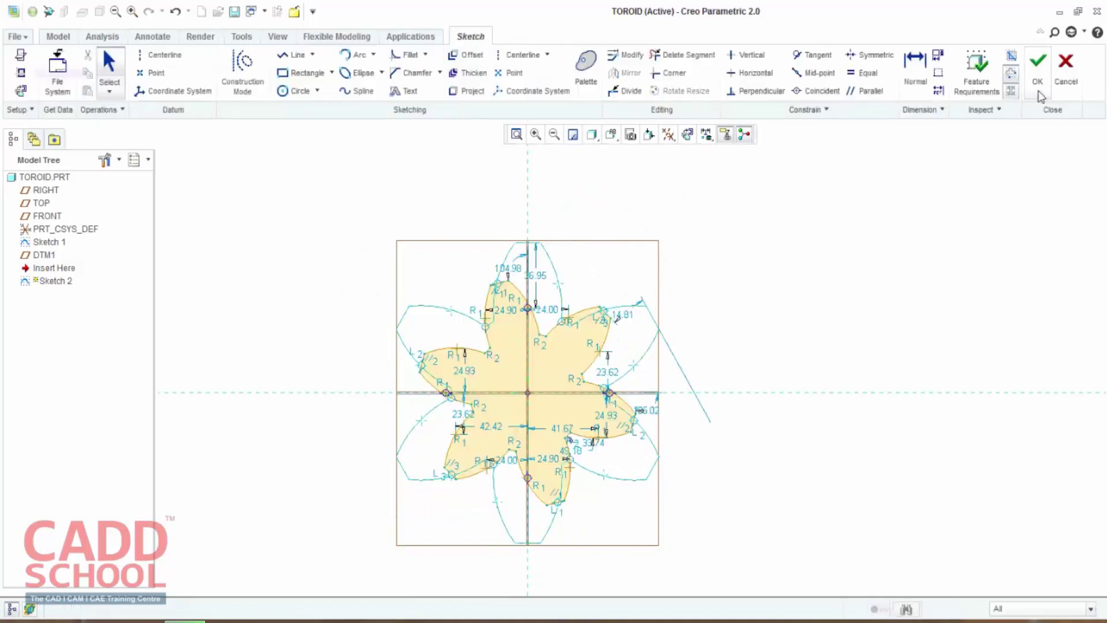
Step: Finish Sketch 2, create datum plane DTM2 offset 50 from DTM1, and open a sketch on DTM2
left_click(1038, 92)
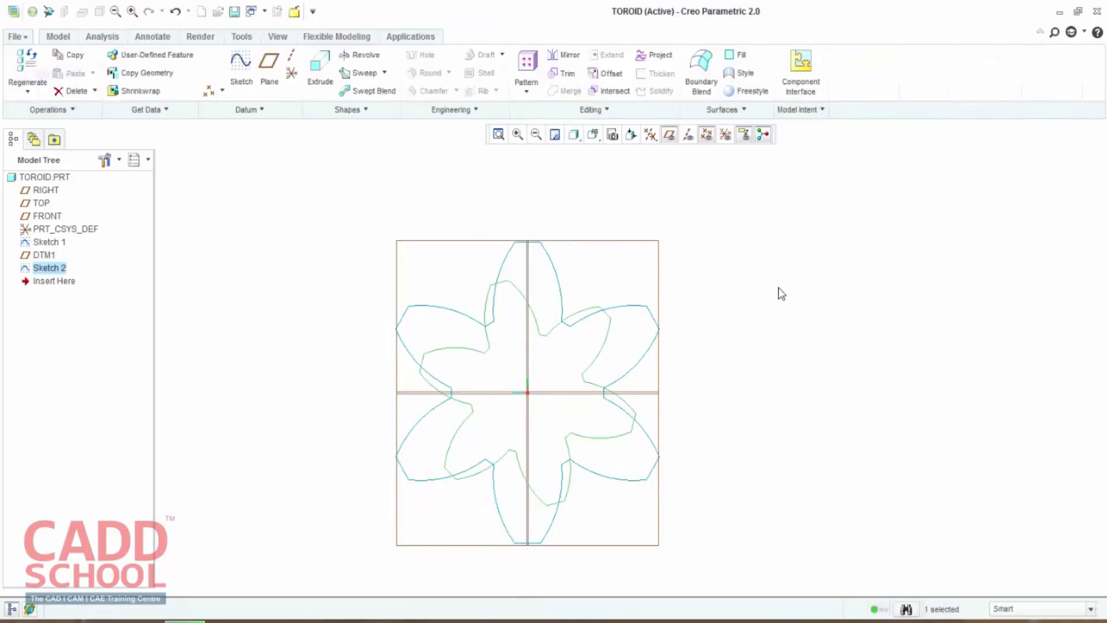
left_click(467, 238)
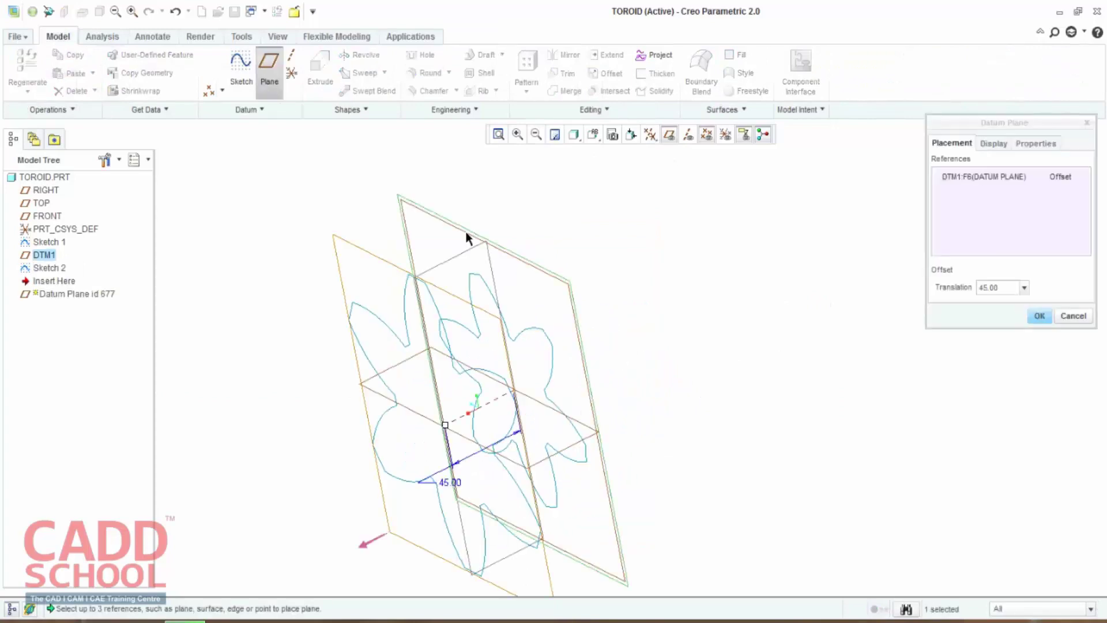
left_click_drag(460, 416, 650, 363)
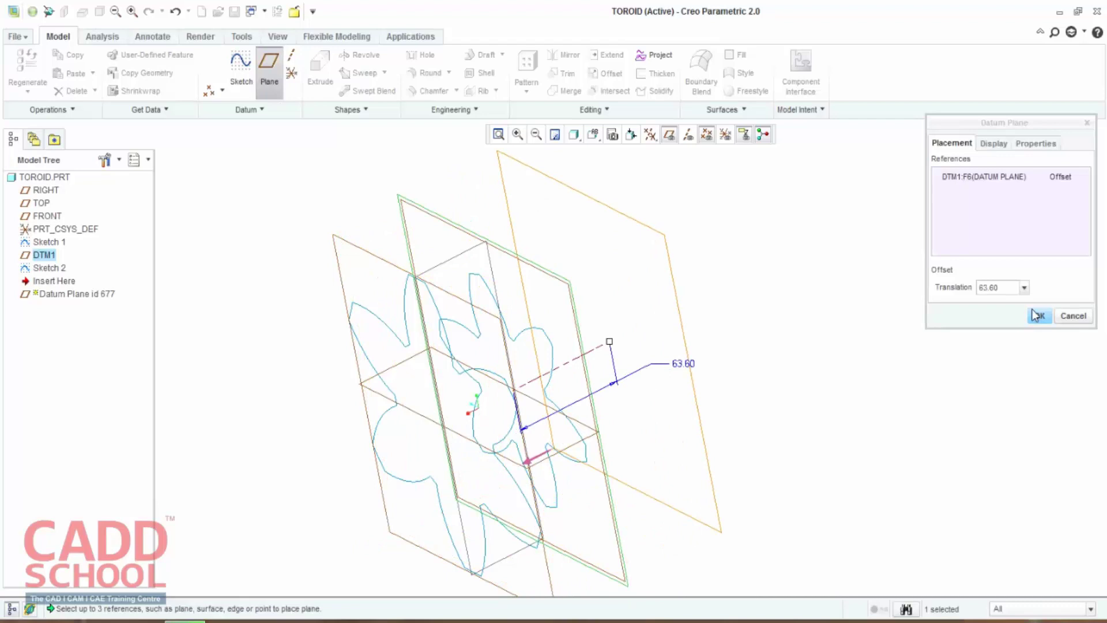
double_click(1006, 287)
type("50")
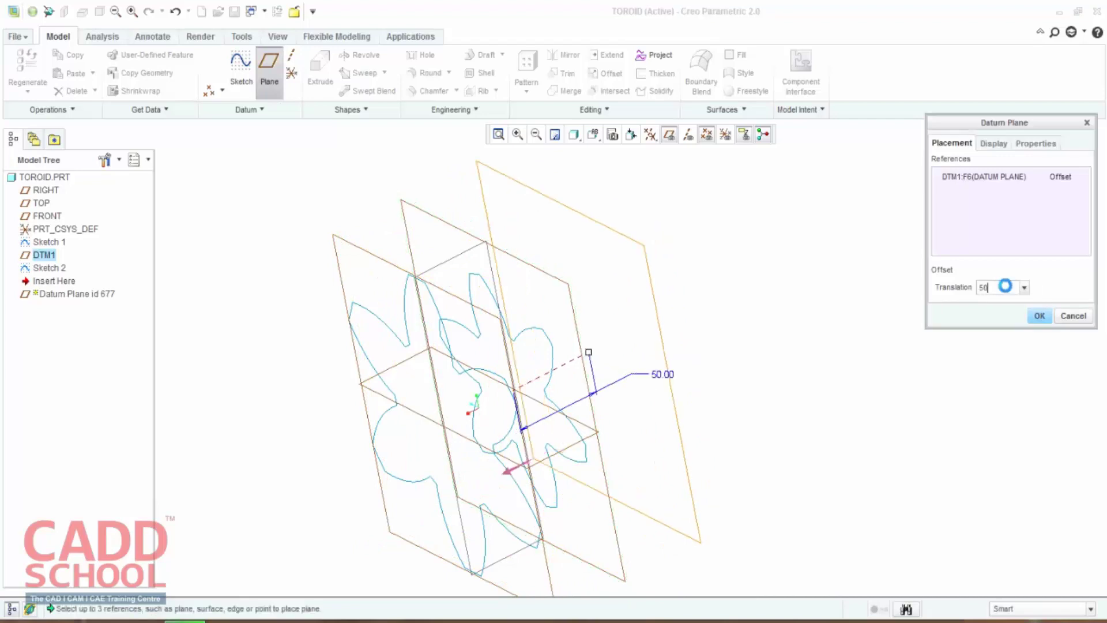
left_click(1040, 316)
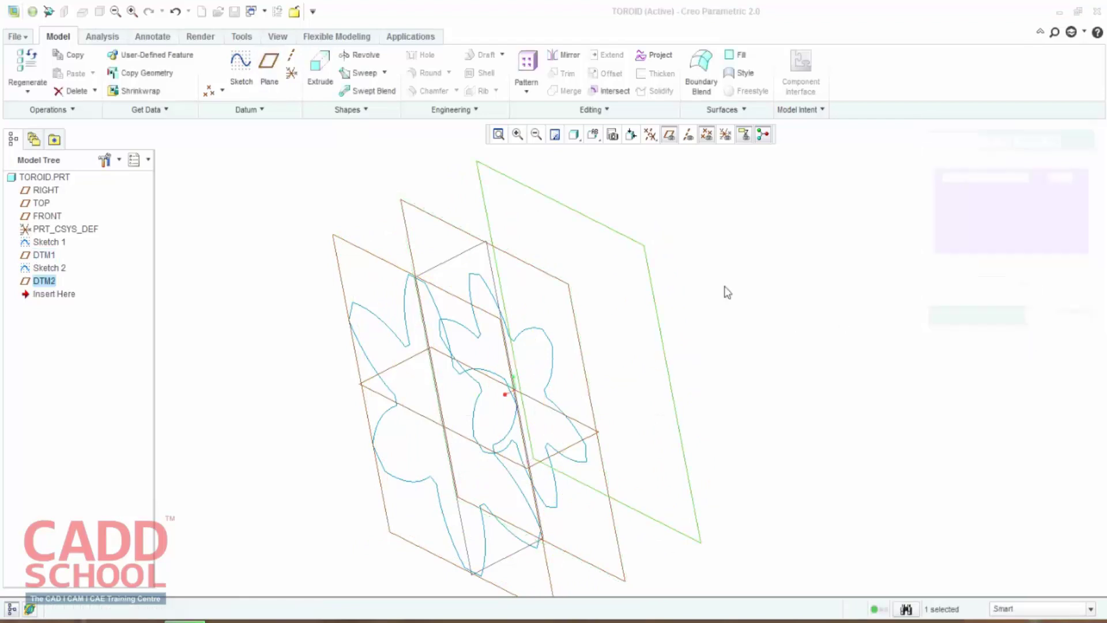
left_click(646, 275)
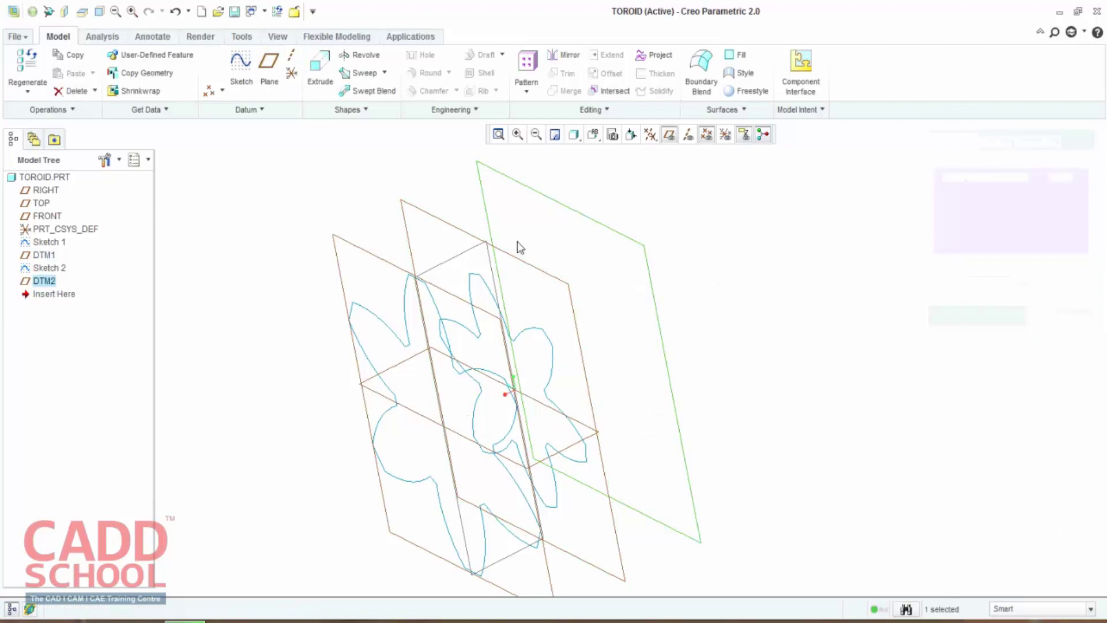
left_click(243, 81)
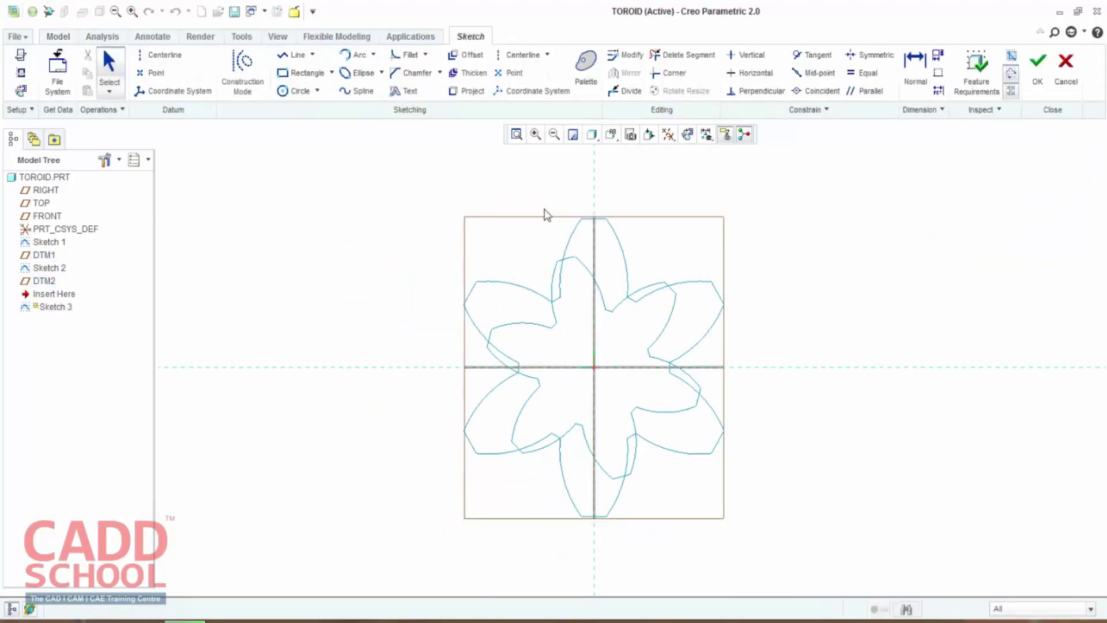
Step: Project the full six-petal outline into Sketch 3 as a loop
left_click(469, 93)
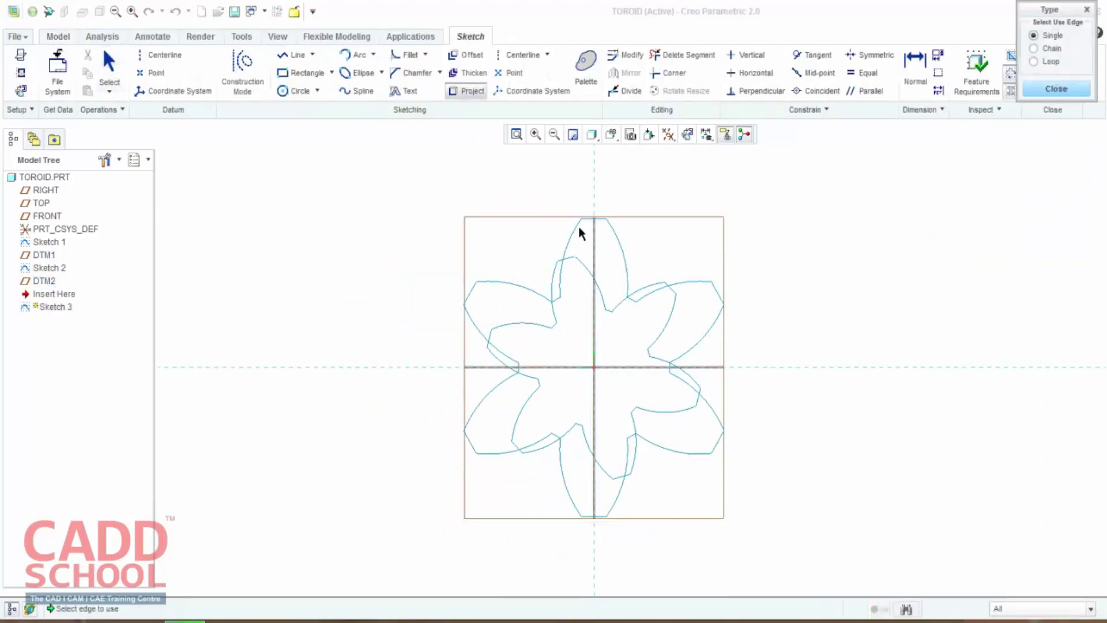
left_click(1046, 61)
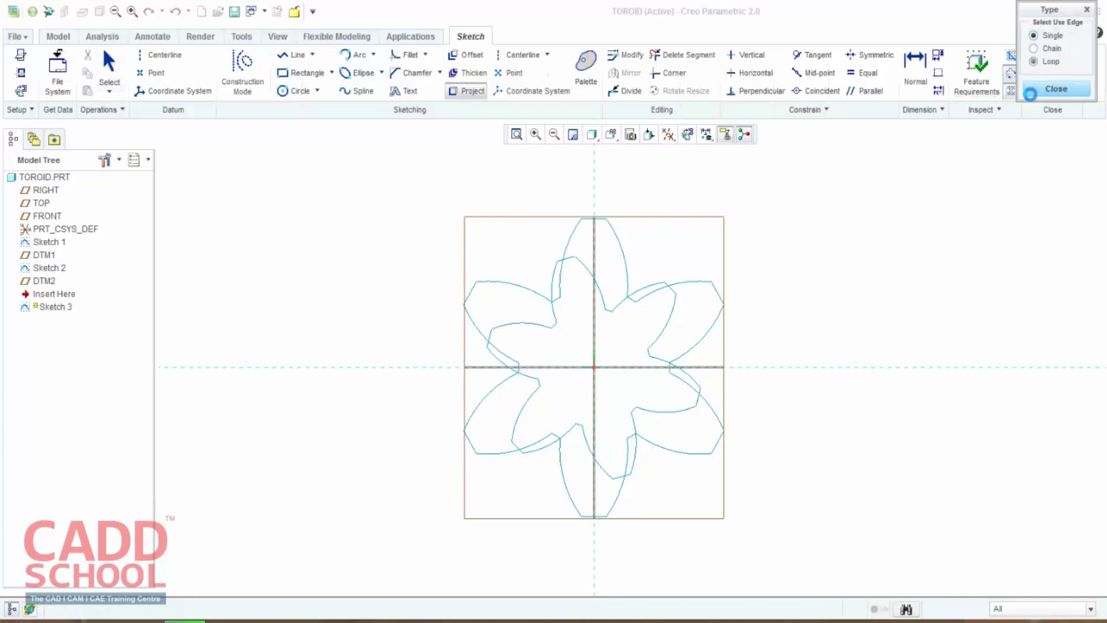
left_click(623, 248)
key("ctrl+d")
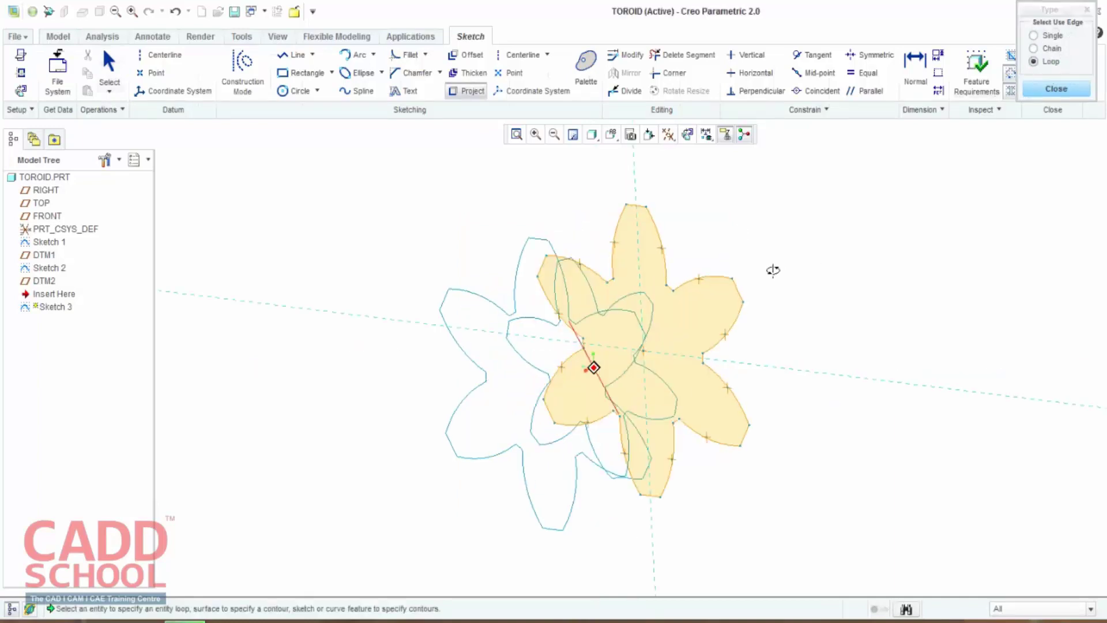
left_click(1050, 92)
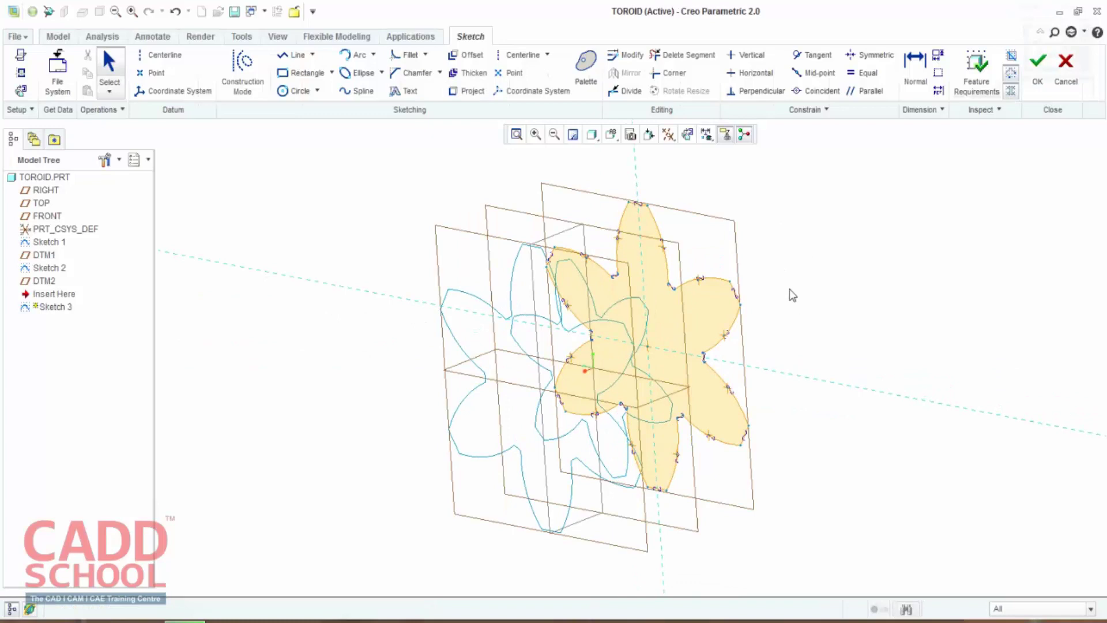
Step: Box-select all 50 entities of the projected outline
middle_click_drag(838, 304, 835, 322)
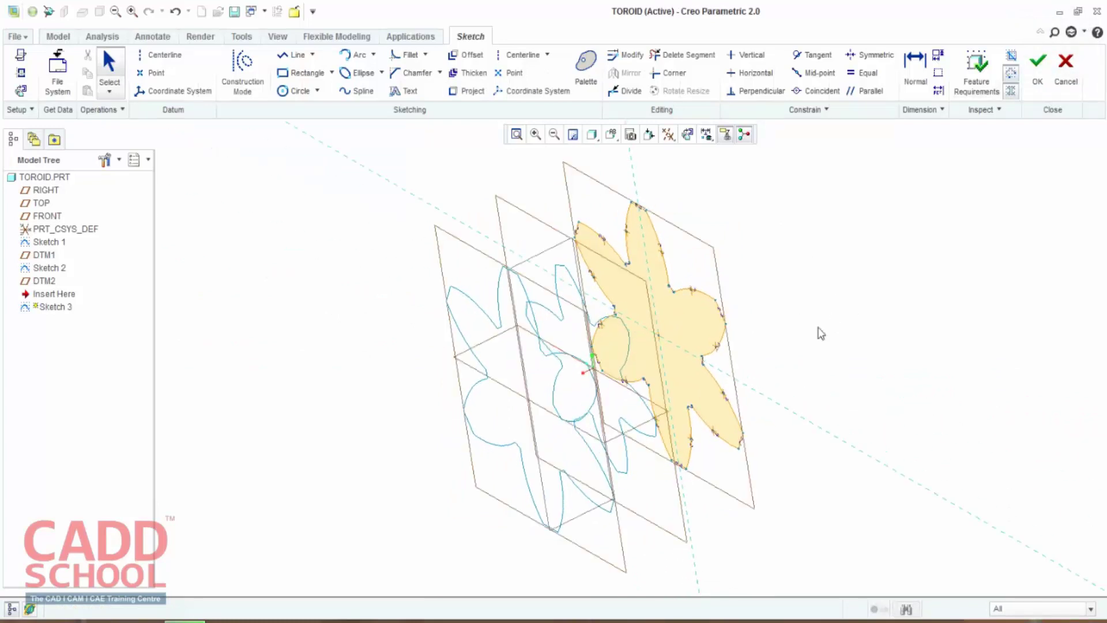
middle_click_drag(820, 333, 807, 316)
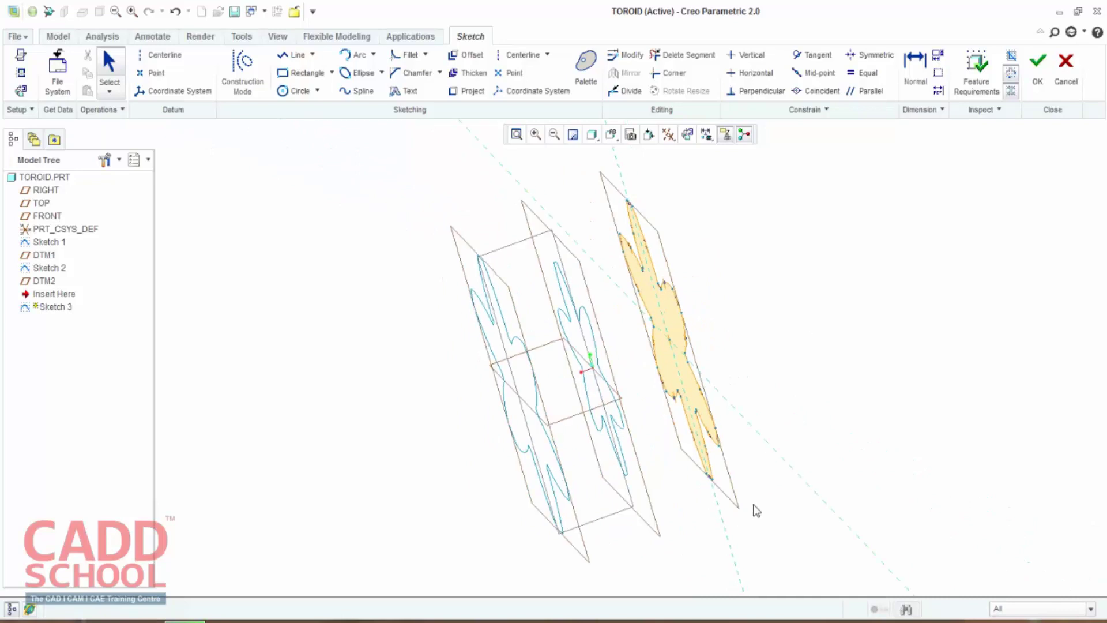
left_click_drag(754, 506, 597, 189)
middle_click_drag(763, 348, 798, 346)
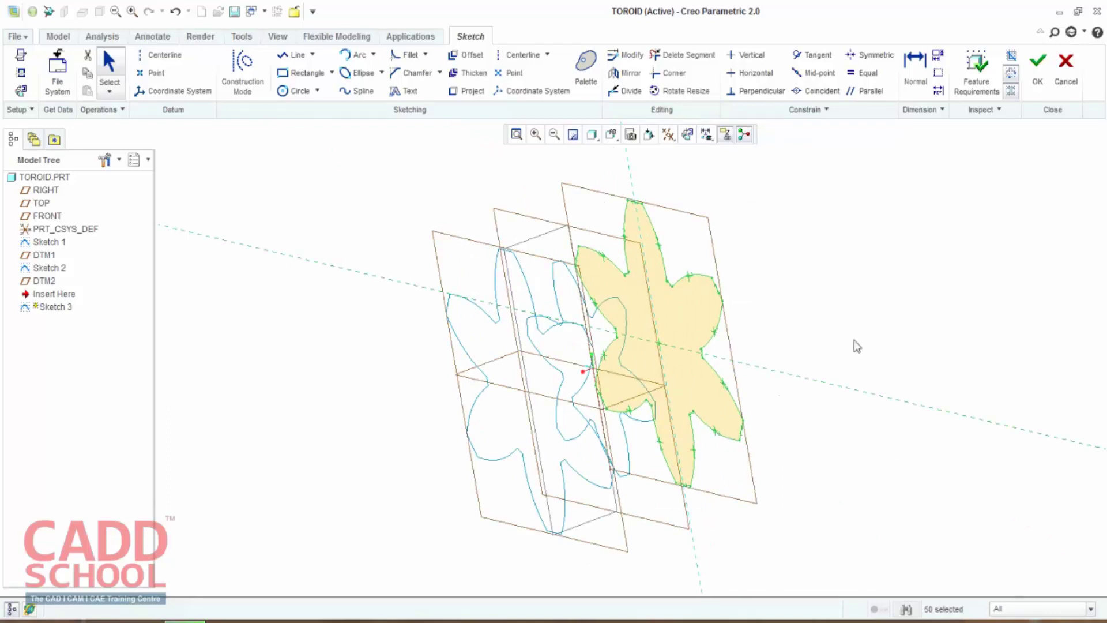
Step: Rotate the copied outline by 30° and scale it to 0.5, then accept the change
left_click(683, 90)
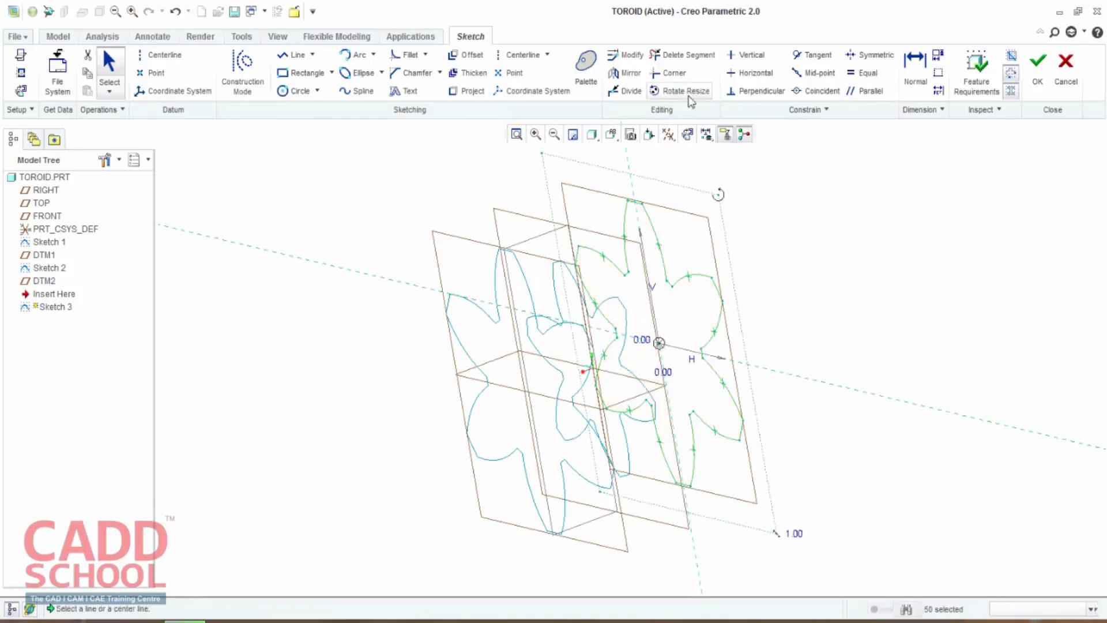
left_click(687, 136)
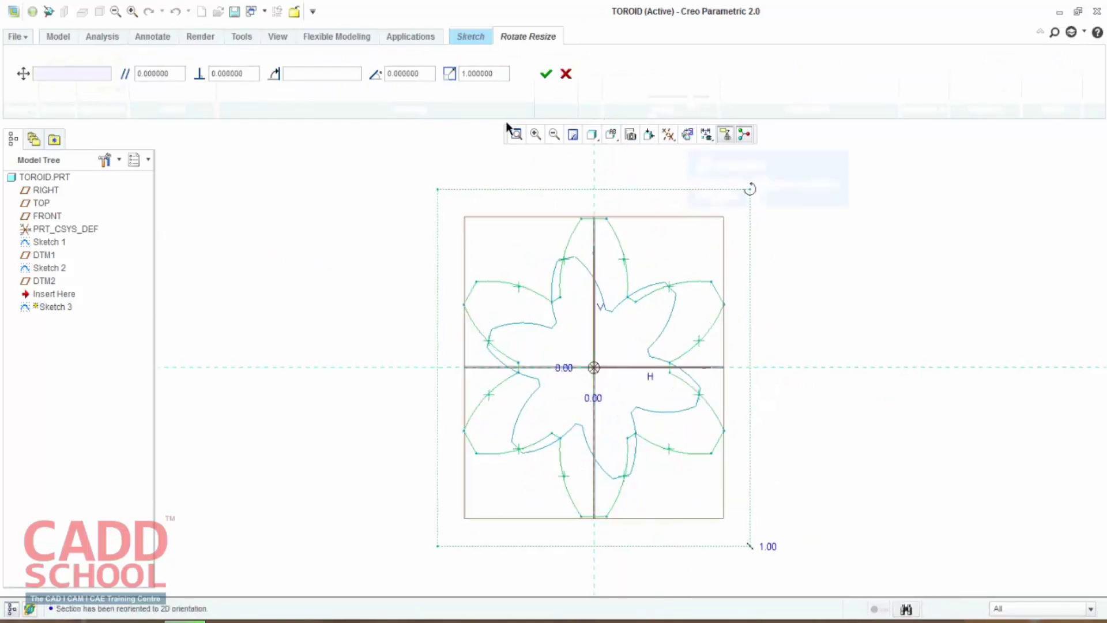
double_click(425, 76)
type("30")
key("Return")
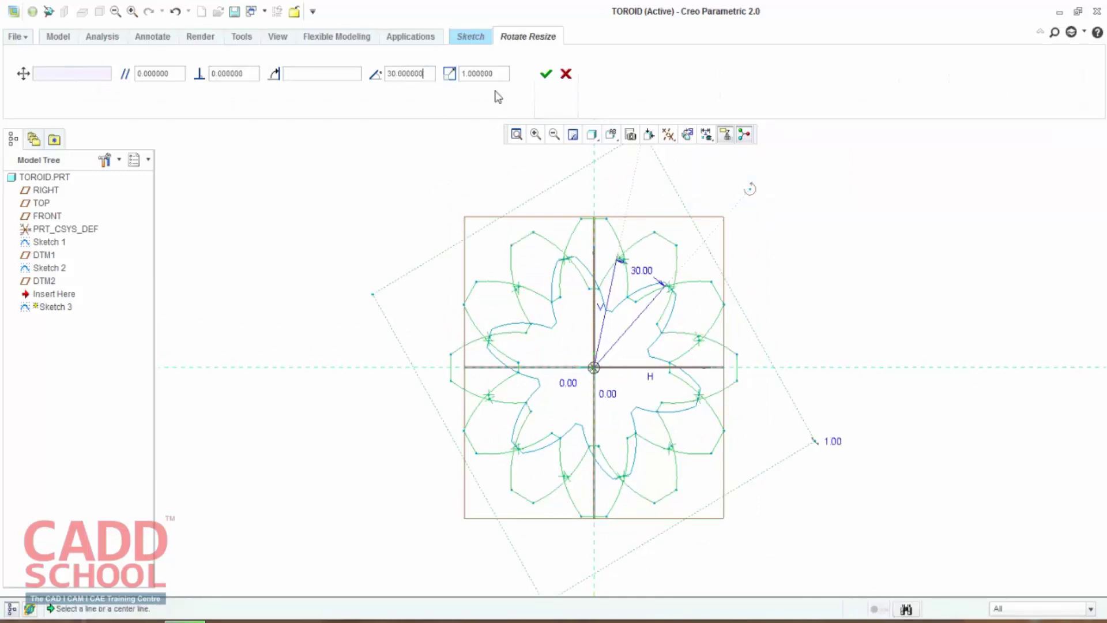
double_click(502, 72)
type("0")
type(".5")
key("Return")
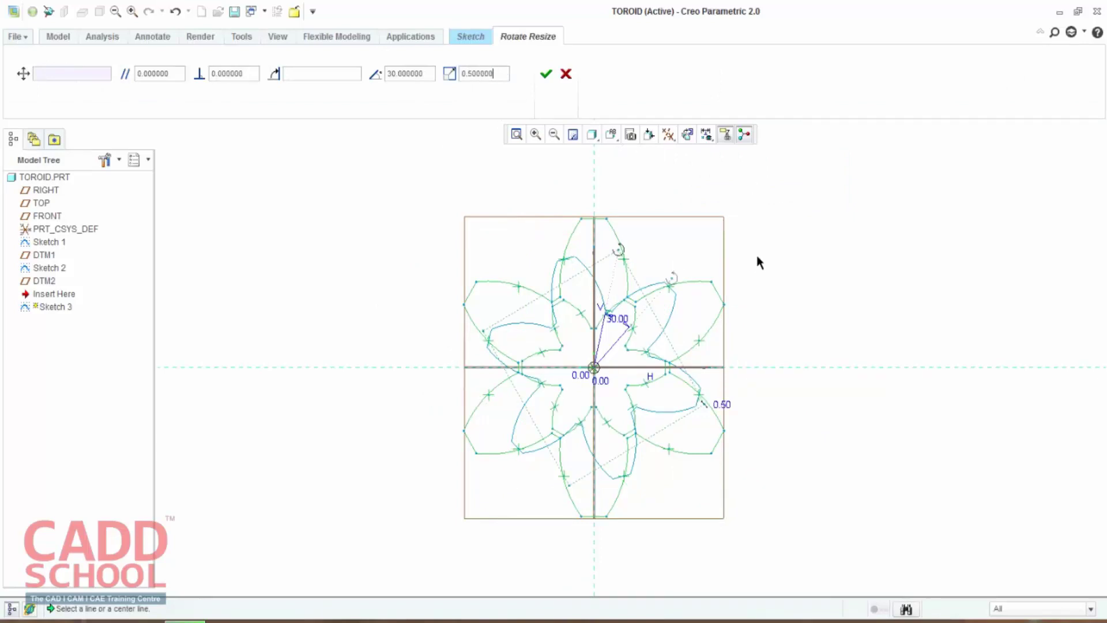
middle_click(611, 171)
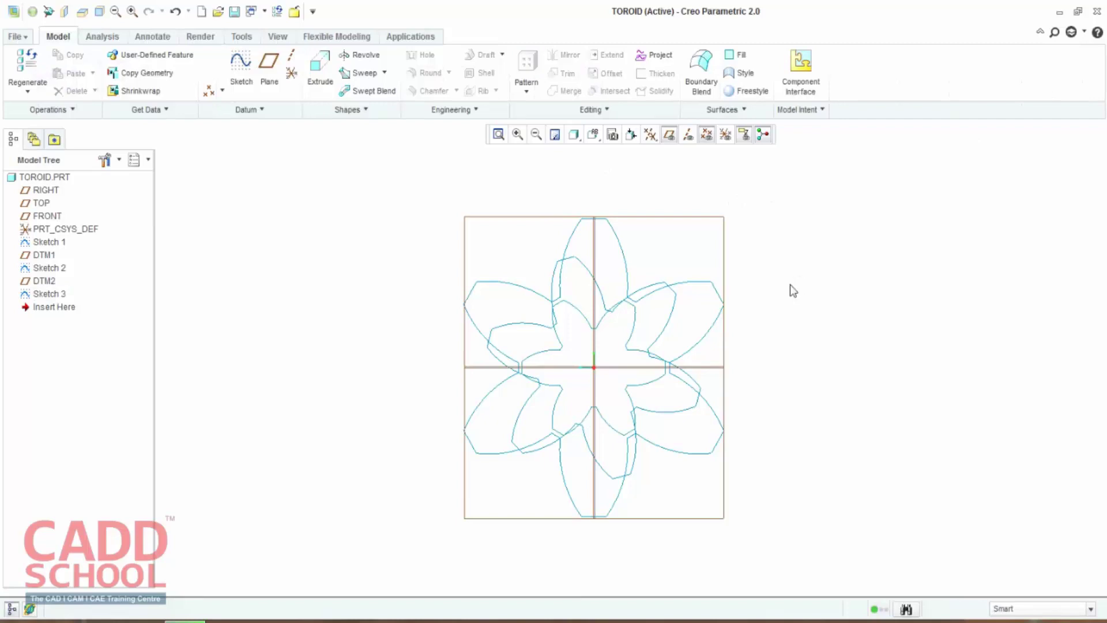
Step: Orbit to view the three stacked petal sketches and show the Blend options
mouse_move(797, 321)
middle_mouse_down()
mouse_move(756, 351)
mouse_move(727, 337)
middle_mouse_up()
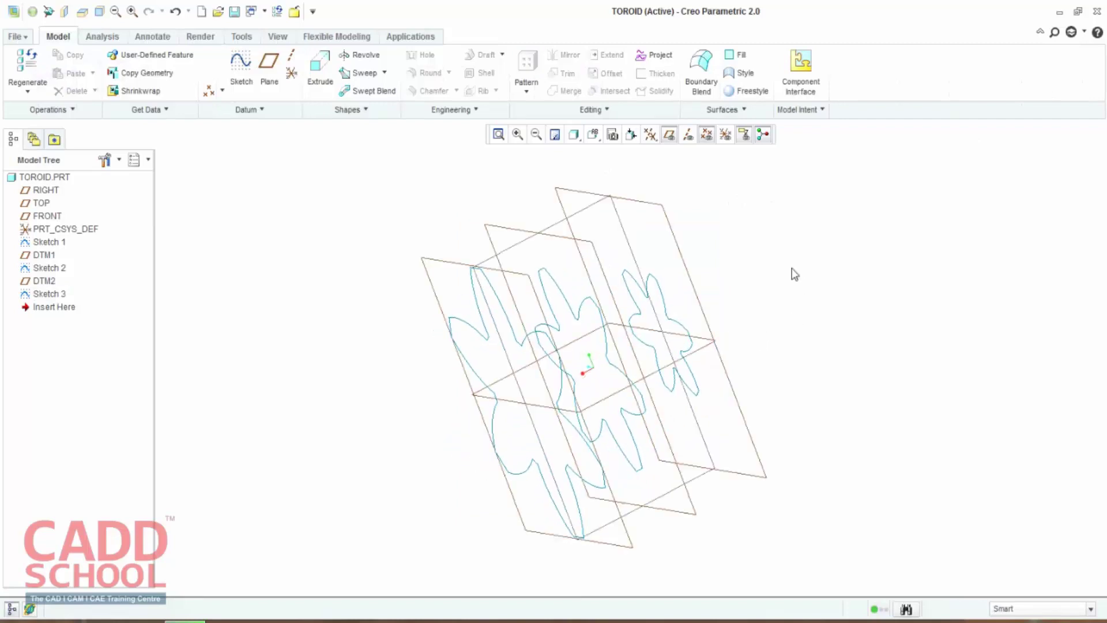
mouse_move(803, 275)
middle_mouse_down()
mouse_move(803, 265)
mouse_move(809, 272)
middle_mouse_up()
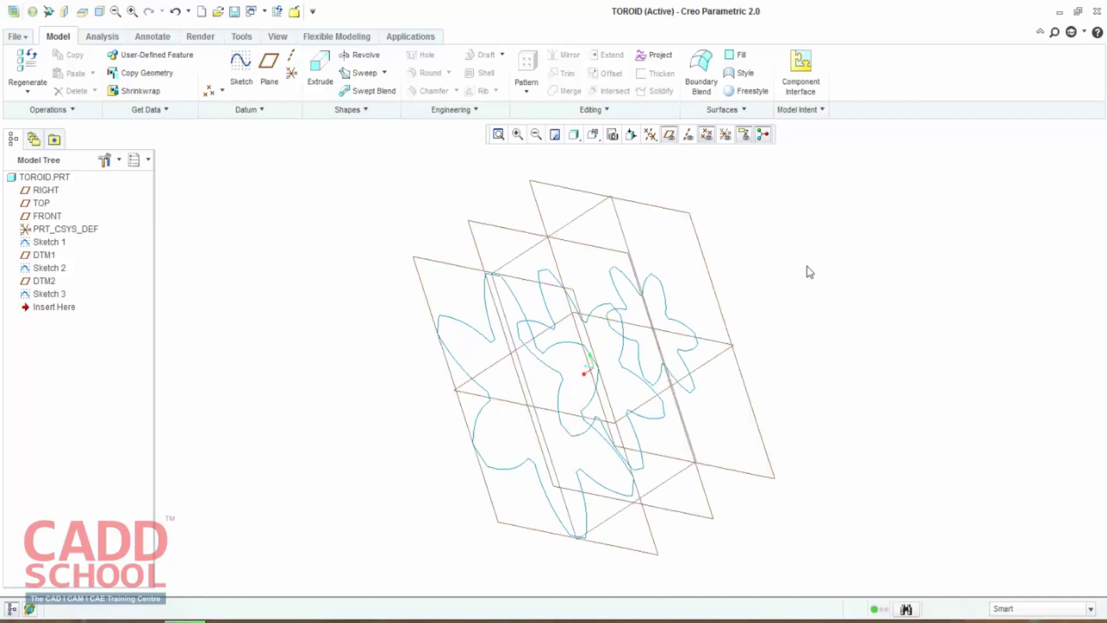
left_click(365, 110)
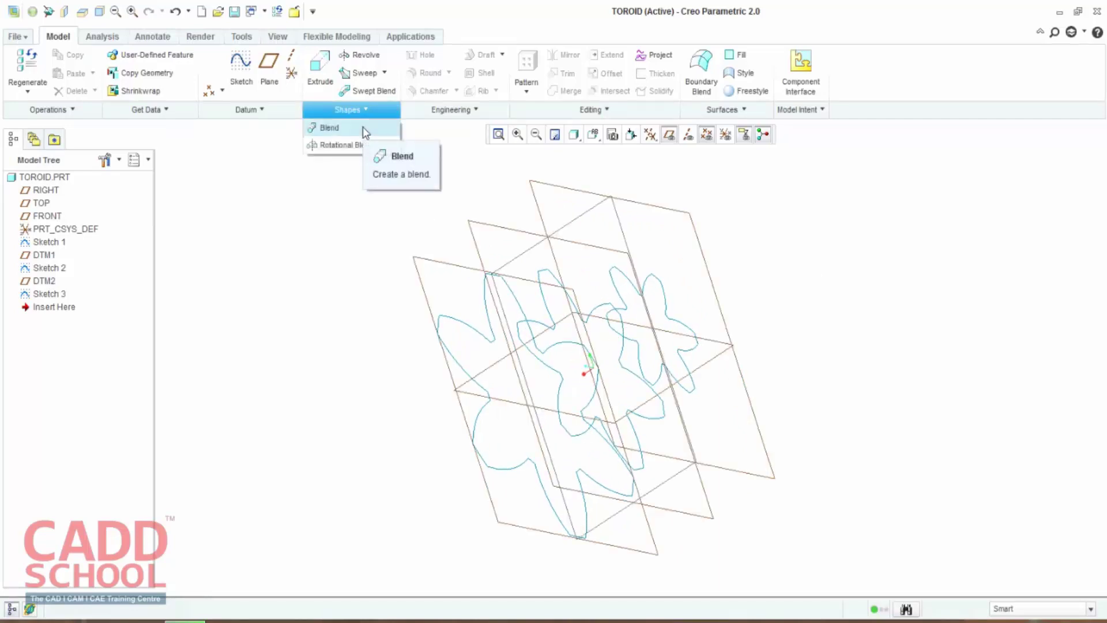
Step: Start a Blend with Selected sections, taking the front petal sketch as Section 1
left_click(362, 126)
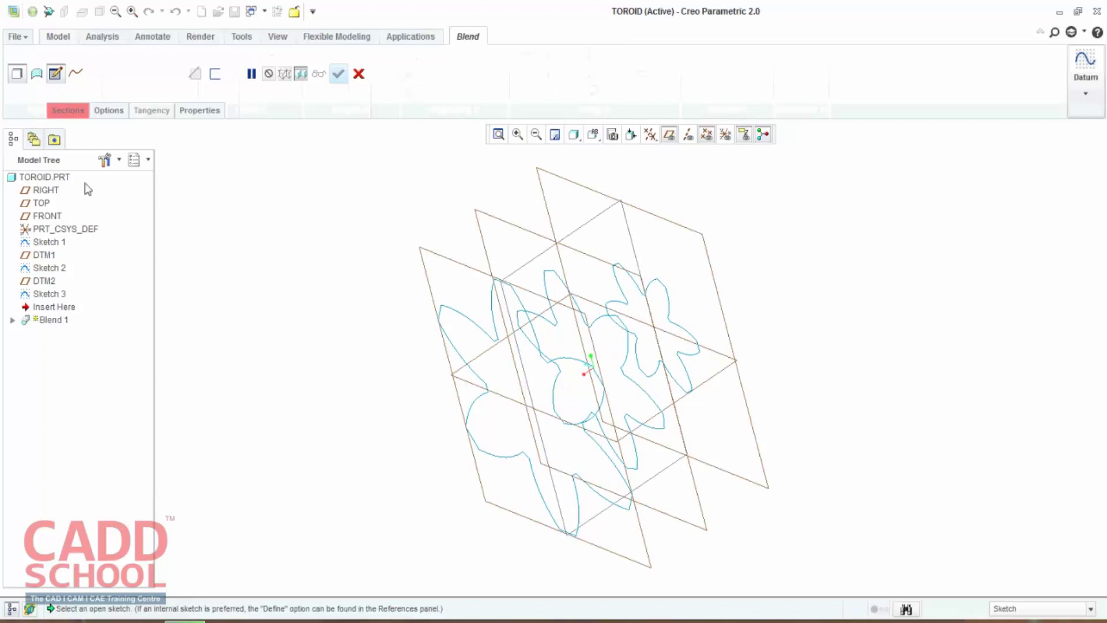
left_click(70, 115)
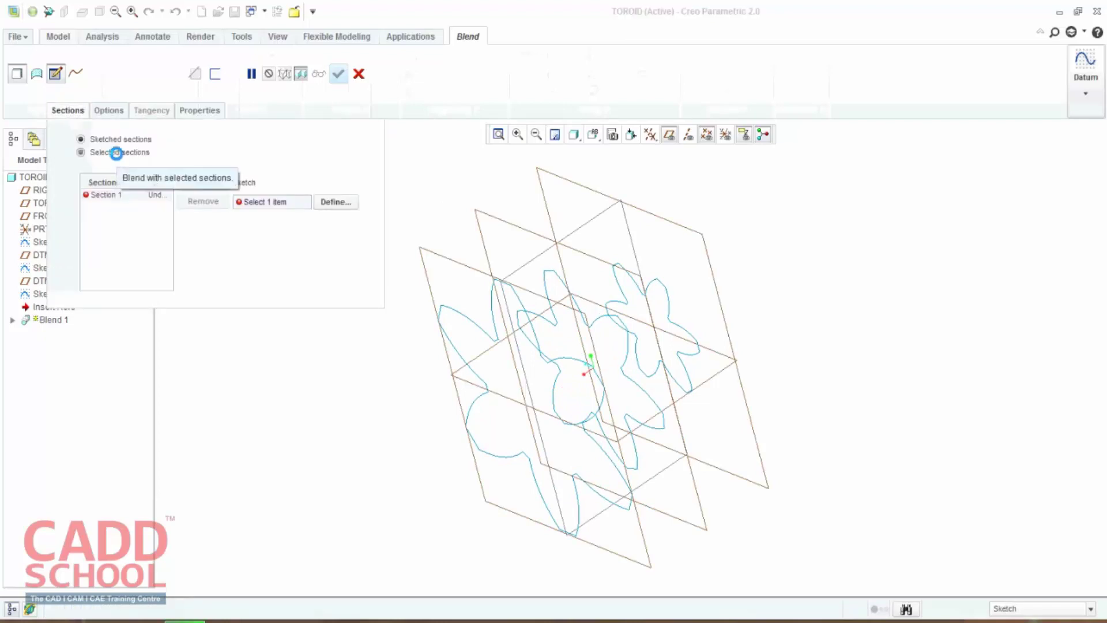
left_click(119, 152)
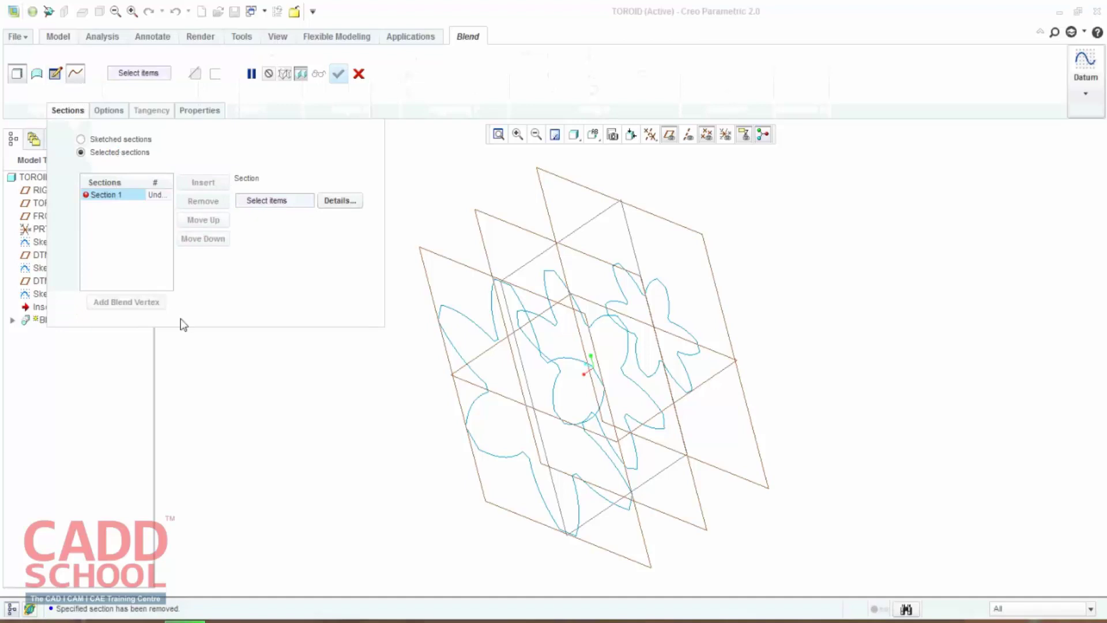
left_click(474, 327)
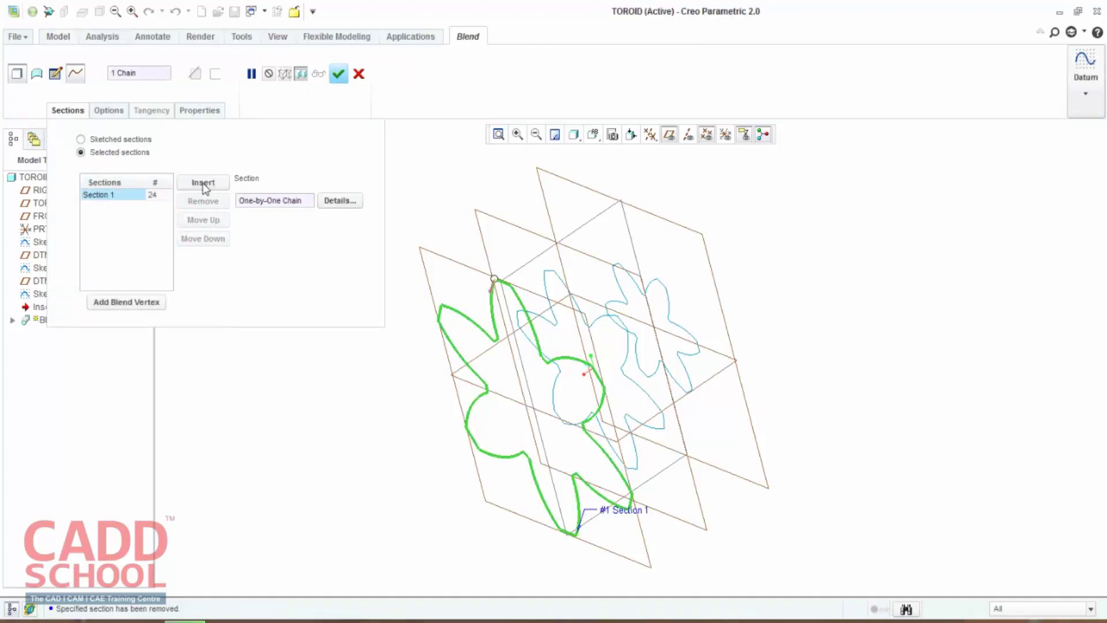
Step: Add the middle and last petal sketches as Sections 2 and 3, then complete Blend 1
left_click(203, 183)
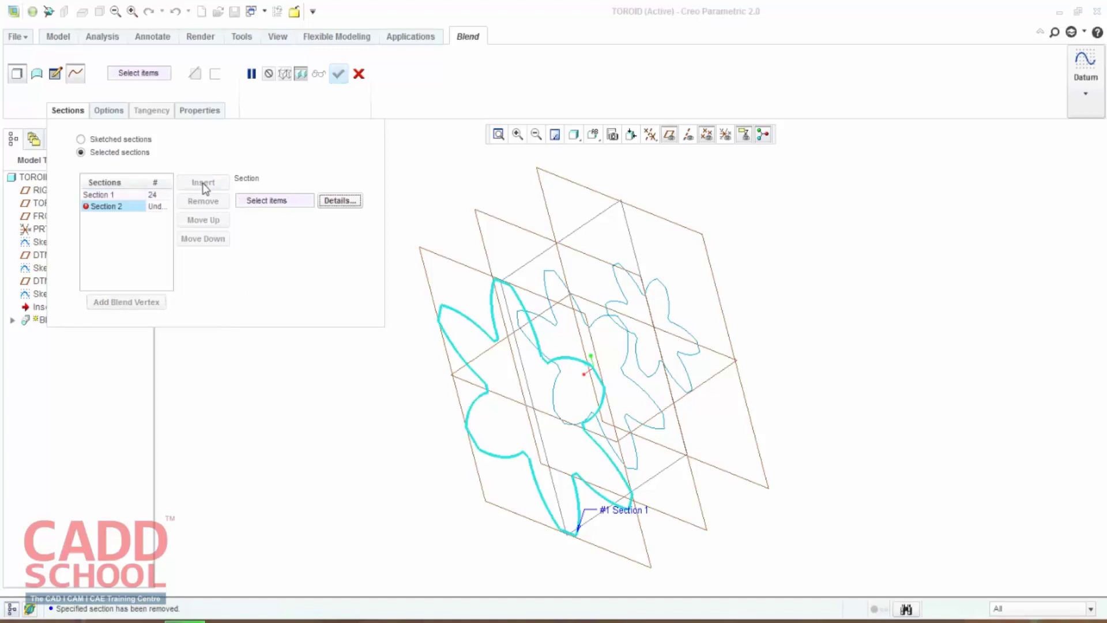
left_click(554, 275)
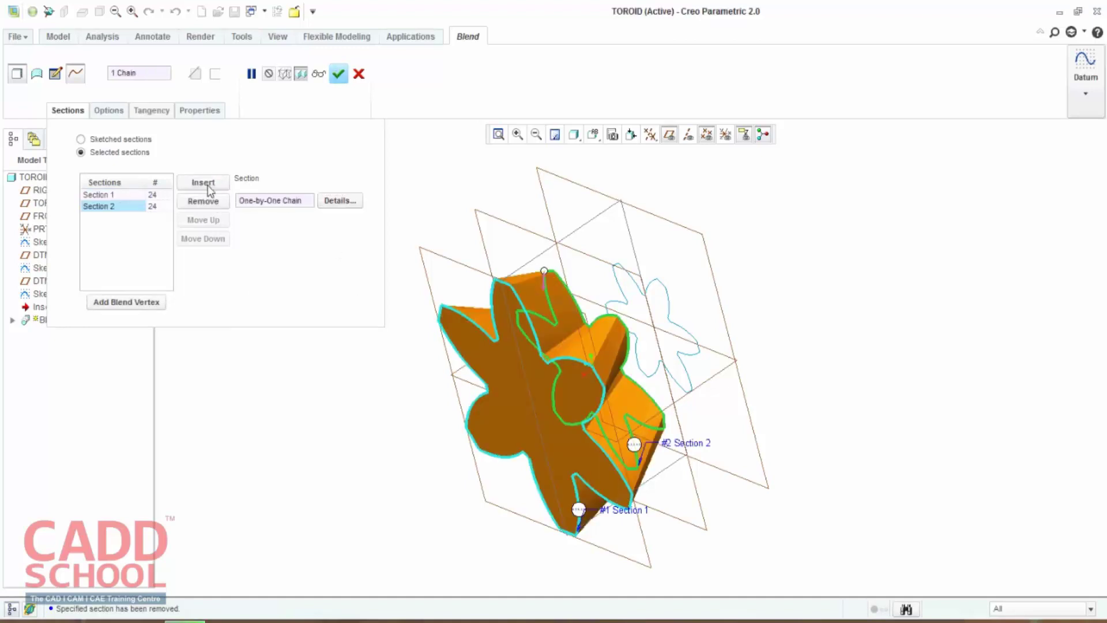
left_click(203, 182)
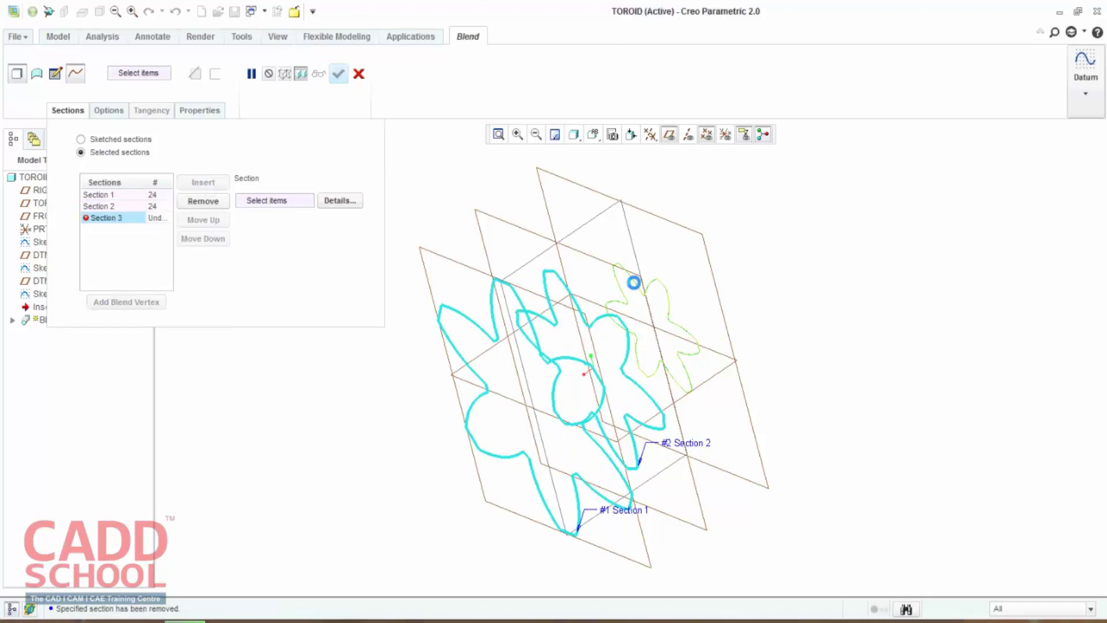
left_click(634, 285)
mouse_move(778, 327)
middle_mouse_down()
mouse_move(793, 285)
mouse_move(811, 279)
mouse_move(686, 306)
mouse_move(650, 333)
mouse_move(653, 357)
mouse_move(688, 349)
mouse_move(674, 343)
mouse_move(691, 328)
mouse_move(763, 328)
mouse_move(820, 349)
mouse_move(785, 366)
mouse_move(594, 366)
mouse_move(596, 327)
middle_mouse_up()
left_click(338, 73)
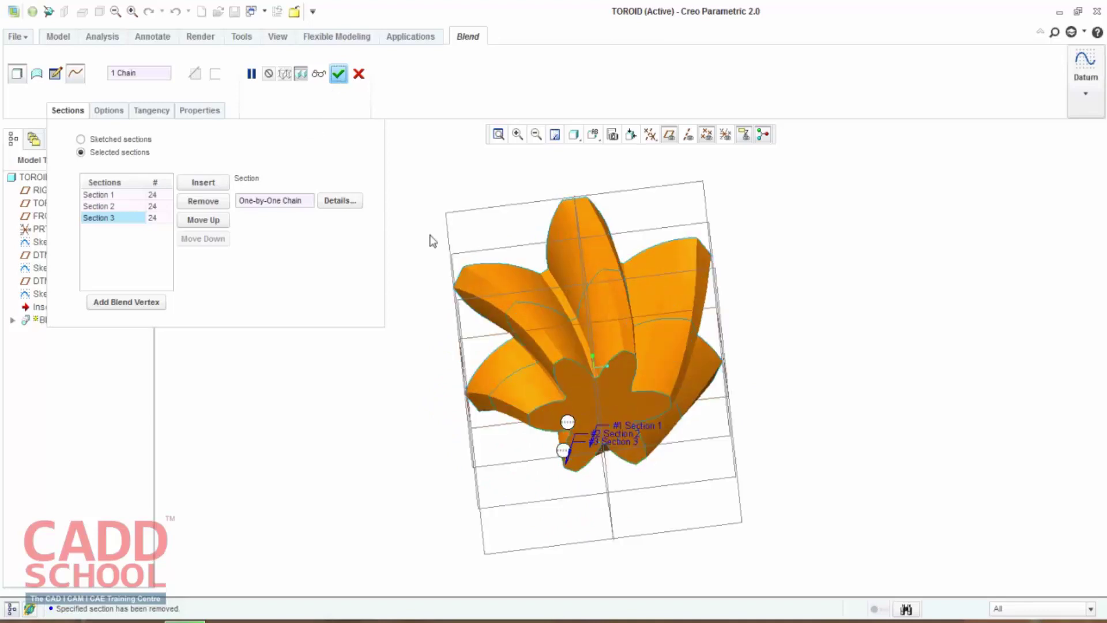
Step: Open Sketch 4 on the TOP plane with RIGHT as reference, oriented Right
key("ctrl+d")
left_click(435, 278)
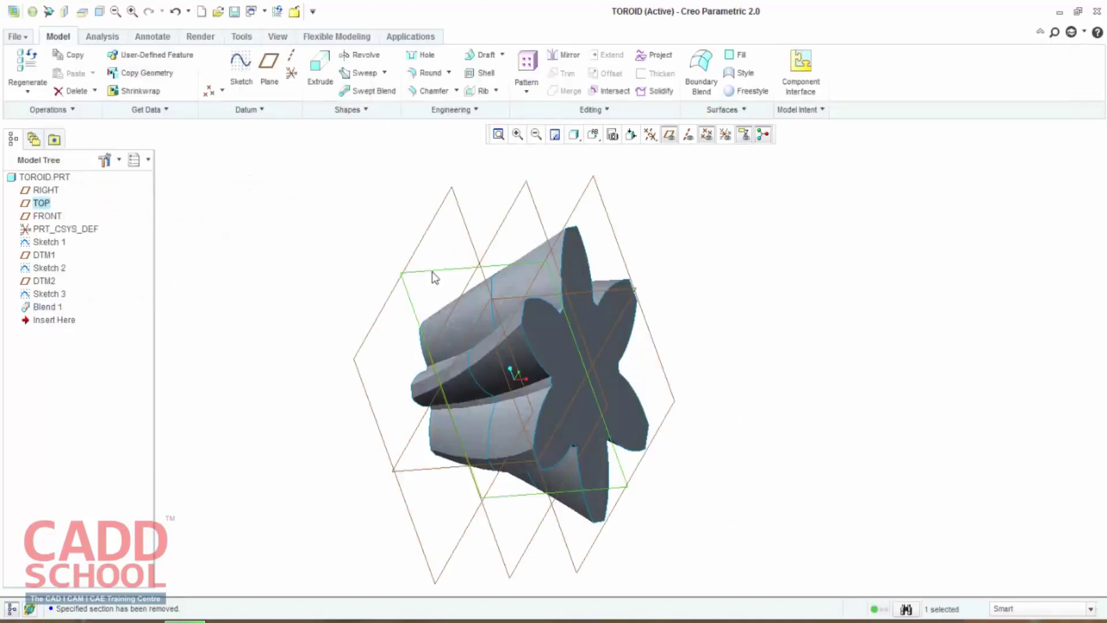
left_click(241, 64)
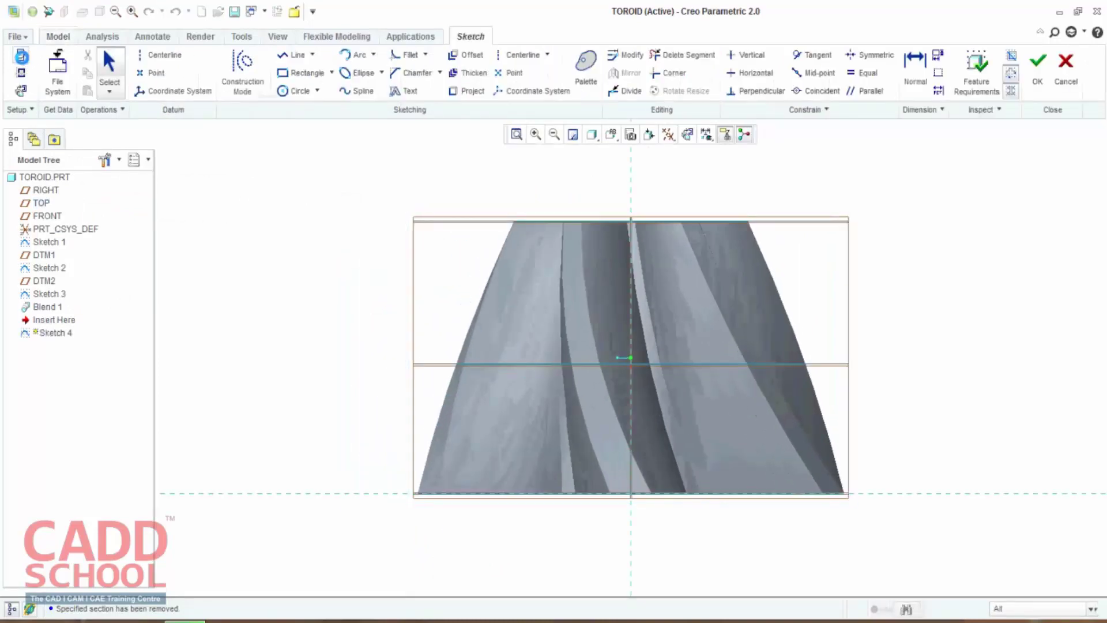
left_click(996, 264)
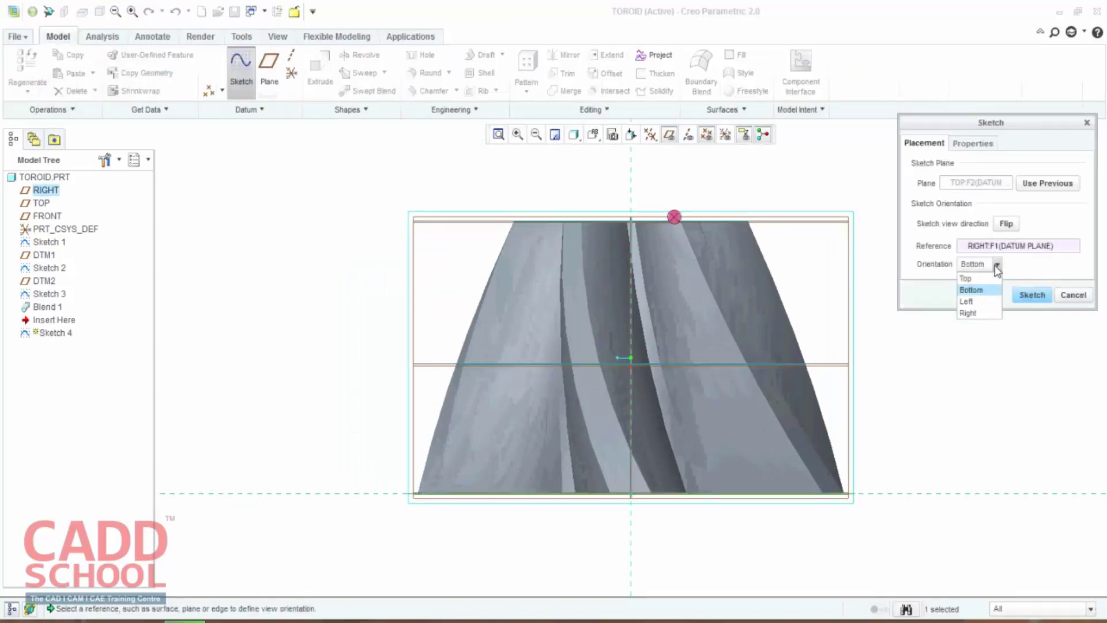
left_click(985, 312)
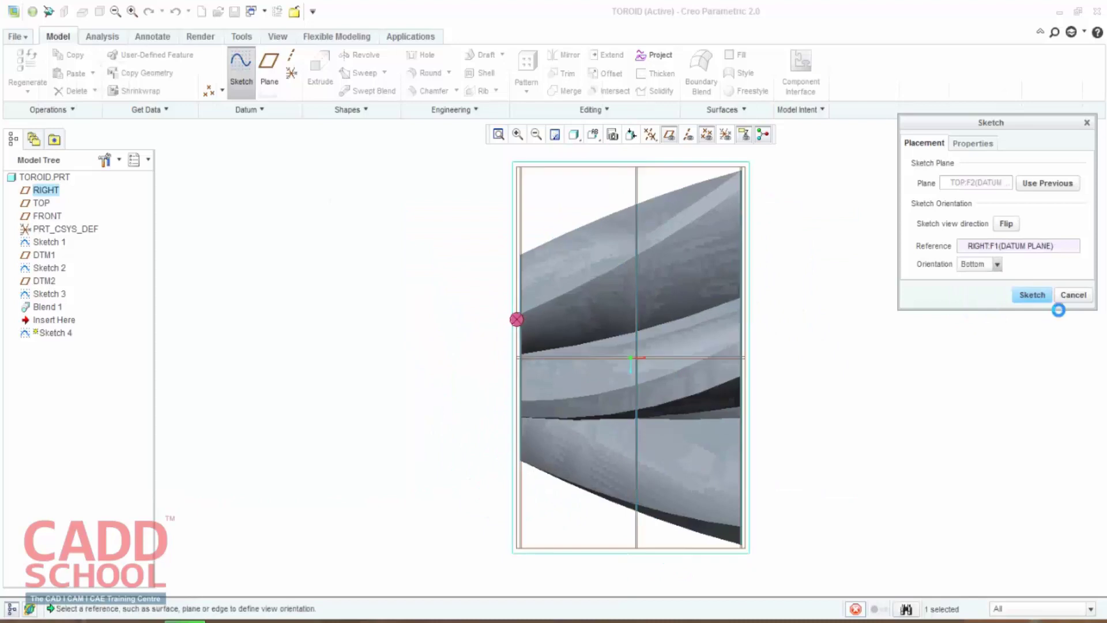
left_click(1031, 295)
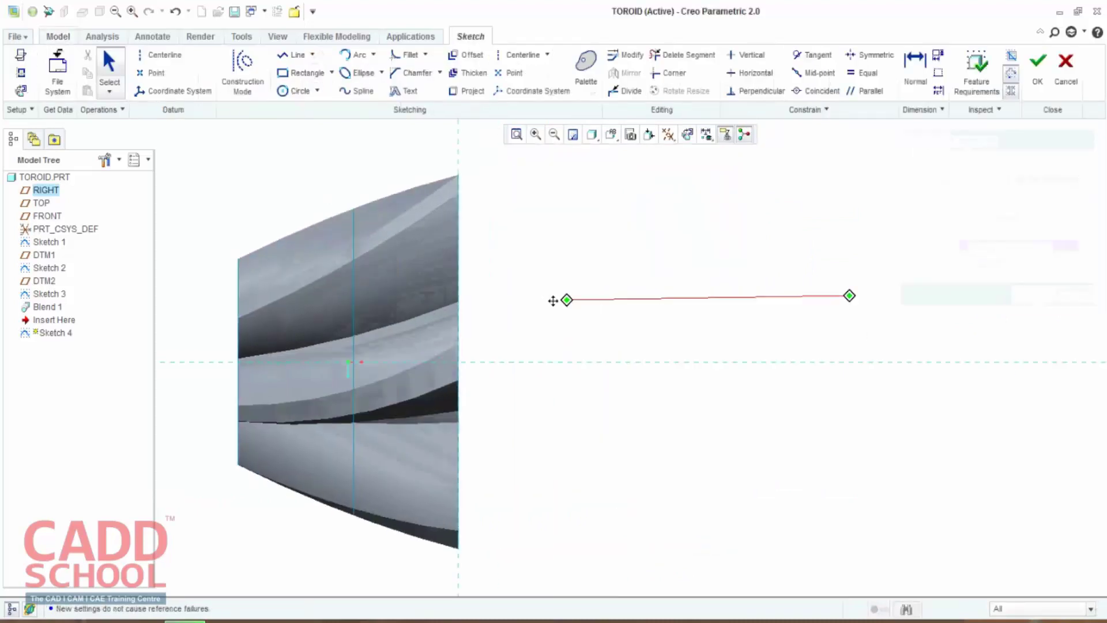
Step: Draw the first step and long top edge of the shaft profile from the blend
left_click(293, 55)
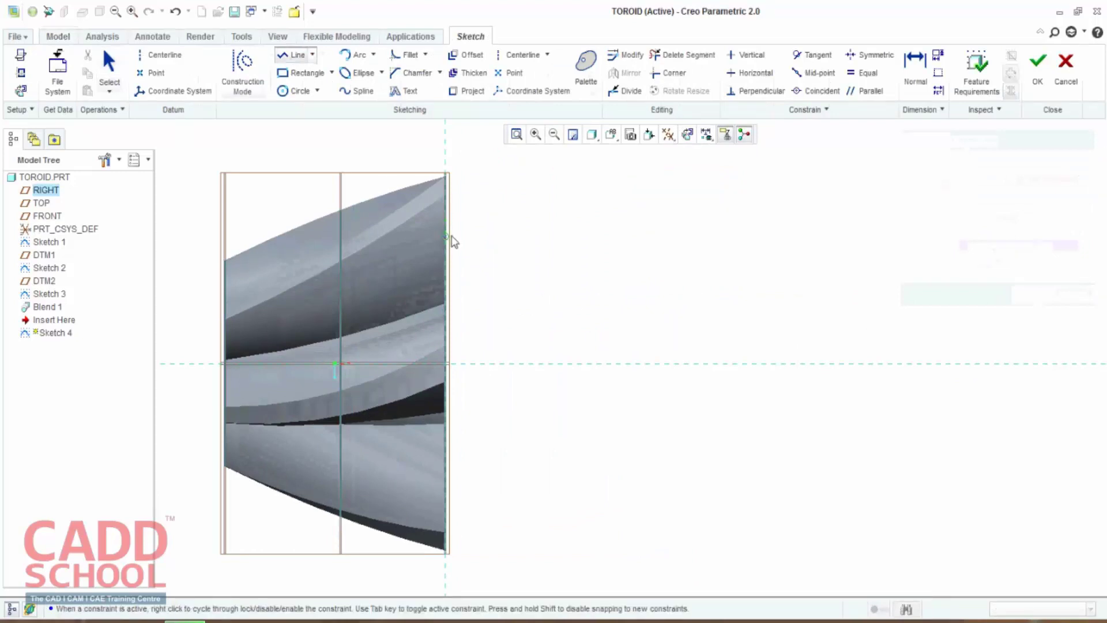
left_click(473, 236)
left_click(473, 255)
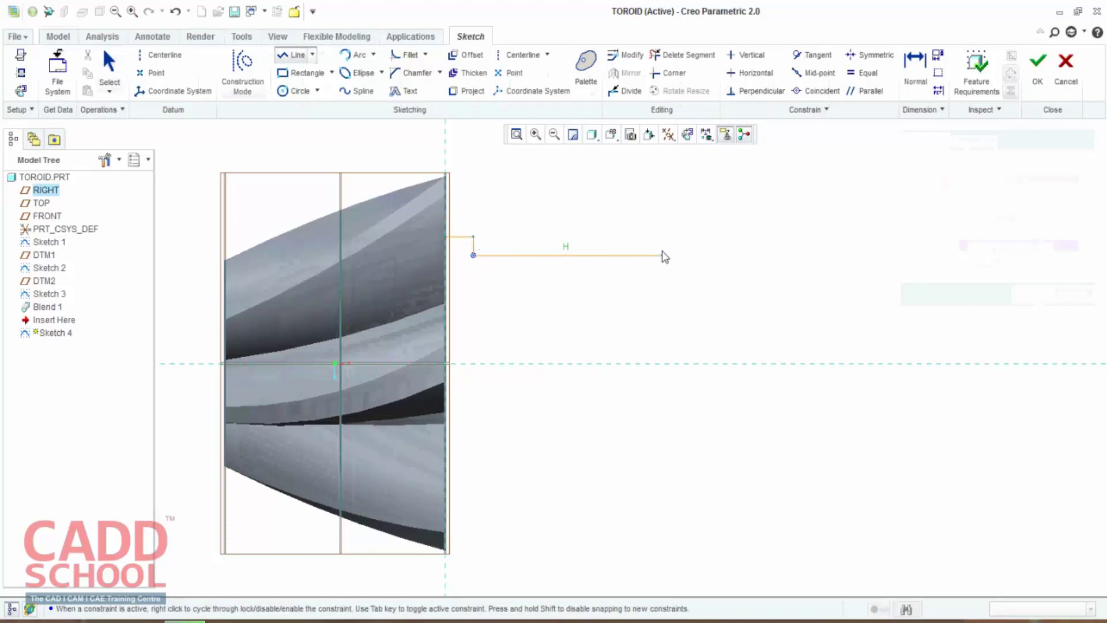
left_click(609, 254)
middle_click(653, 218)
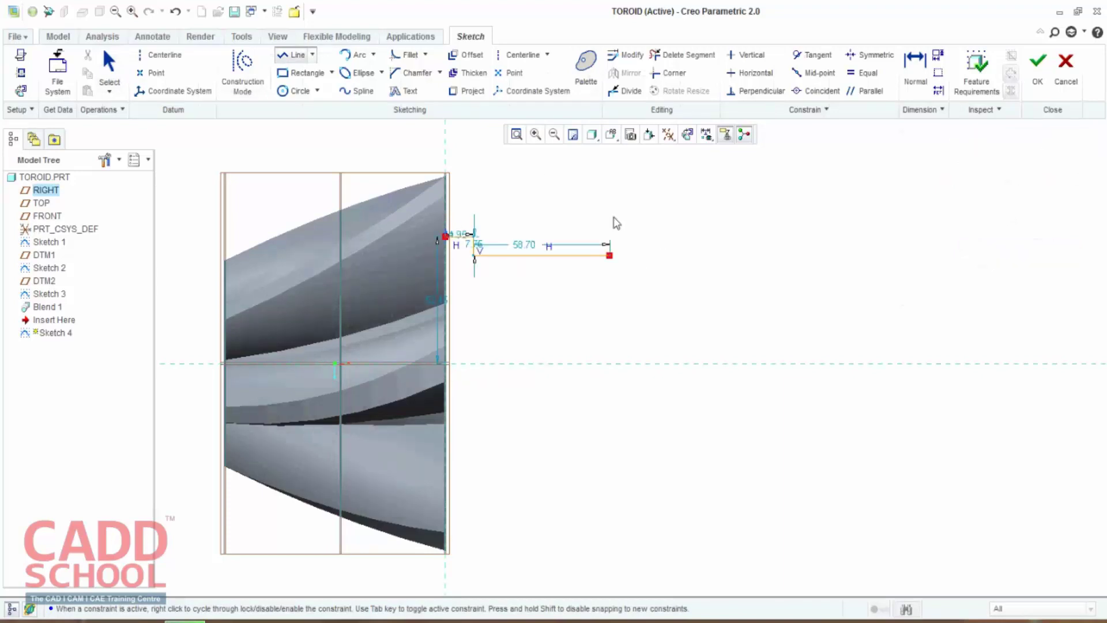
middle_click(616, 222)
left_click(313, 55)
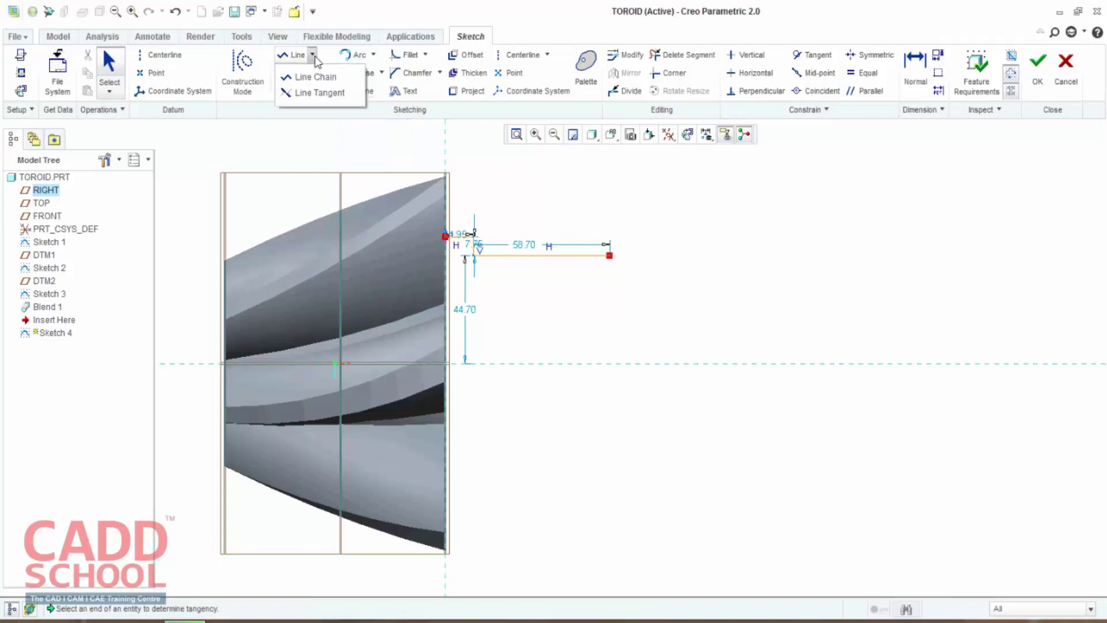
left_click(305, 77)
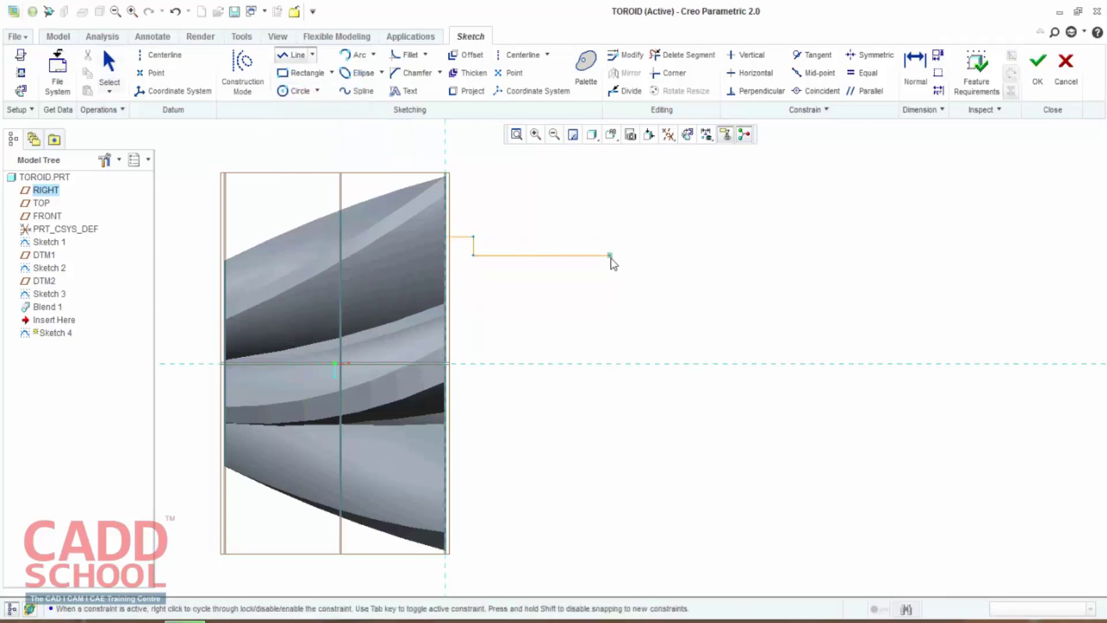
Step: Draw the rectangular notch, right side and axis edge to close the profile, then finish Sketch 4
left_click(609, 256)
left_click(610, 284)
left_click(660, 284)
left_click(661, 255)
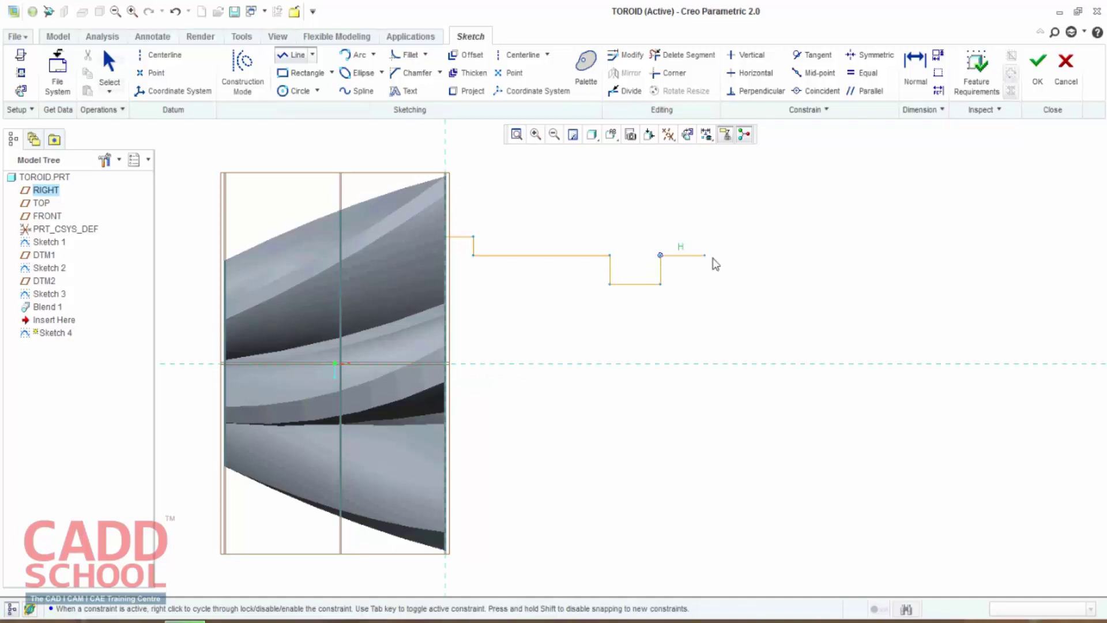
left_click(761, 261)
left_click(761, 364)
left_click(445, 363)
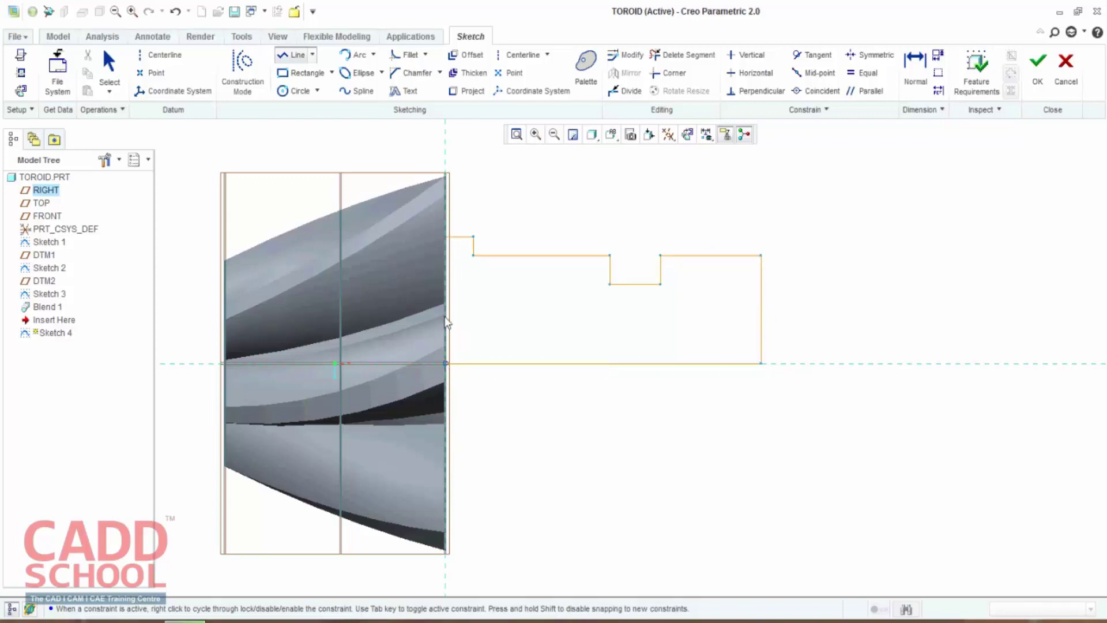
left_click(447, 237)
middle_click(597, 203)
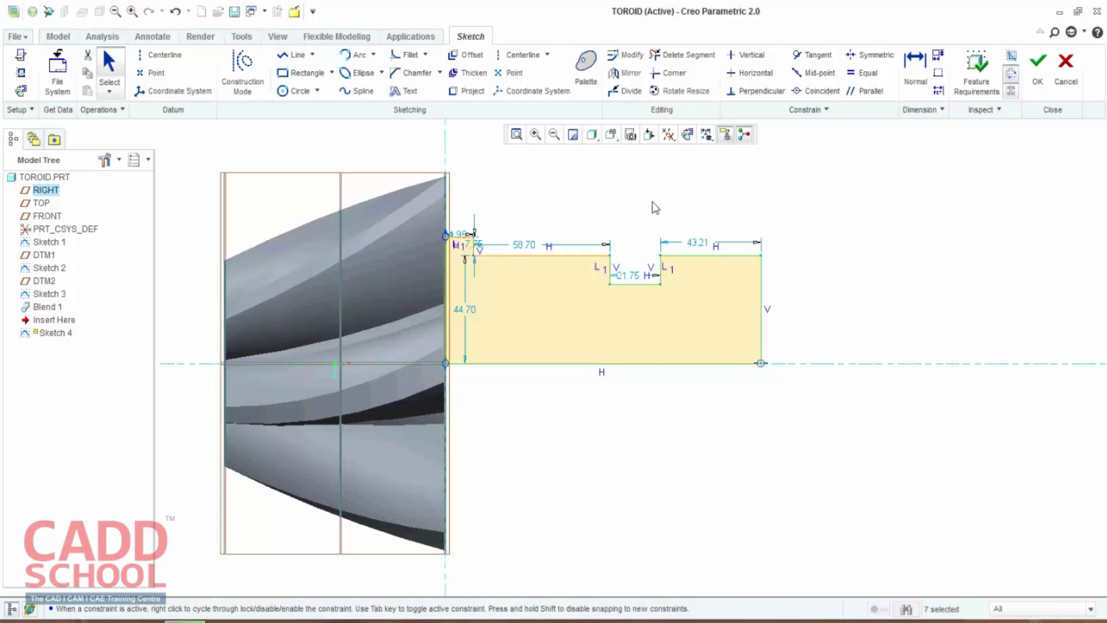
left_click(1038, 62)
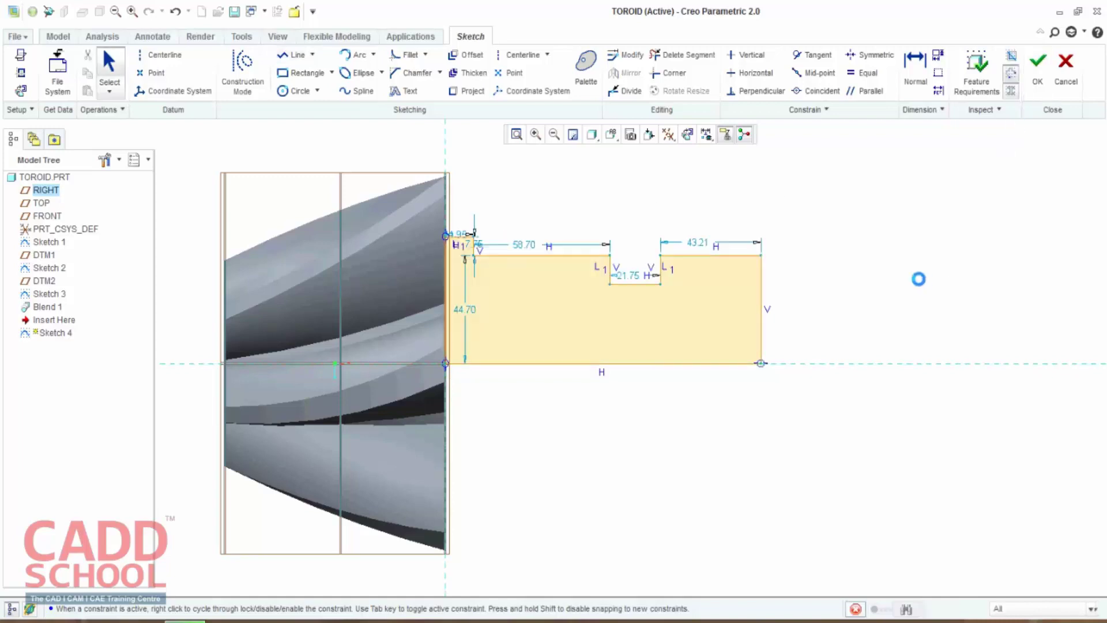
mouse_move(904, 279)
middle_mouse_down()
mouse_move(887, 302)
mouse_move(797, 307)
mouse_move(774, 282)
mouse_move(833, 263)
middle_mouse_up()
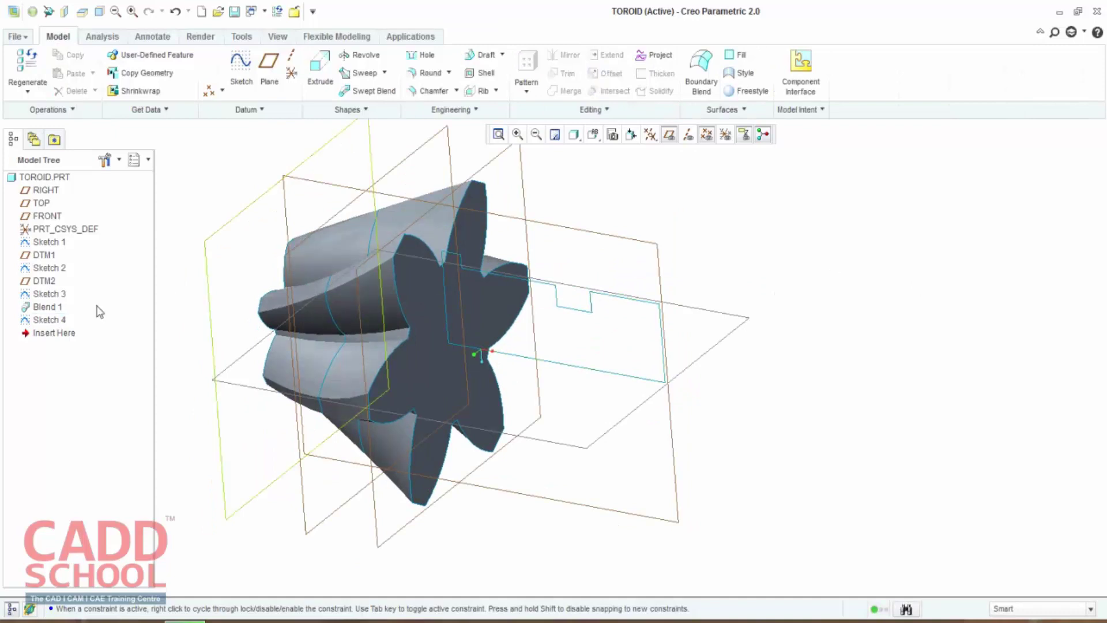
Step: Reopen Sketch 4 for editing from the model tree
left_click(62, 320)
right_click(62, 322)
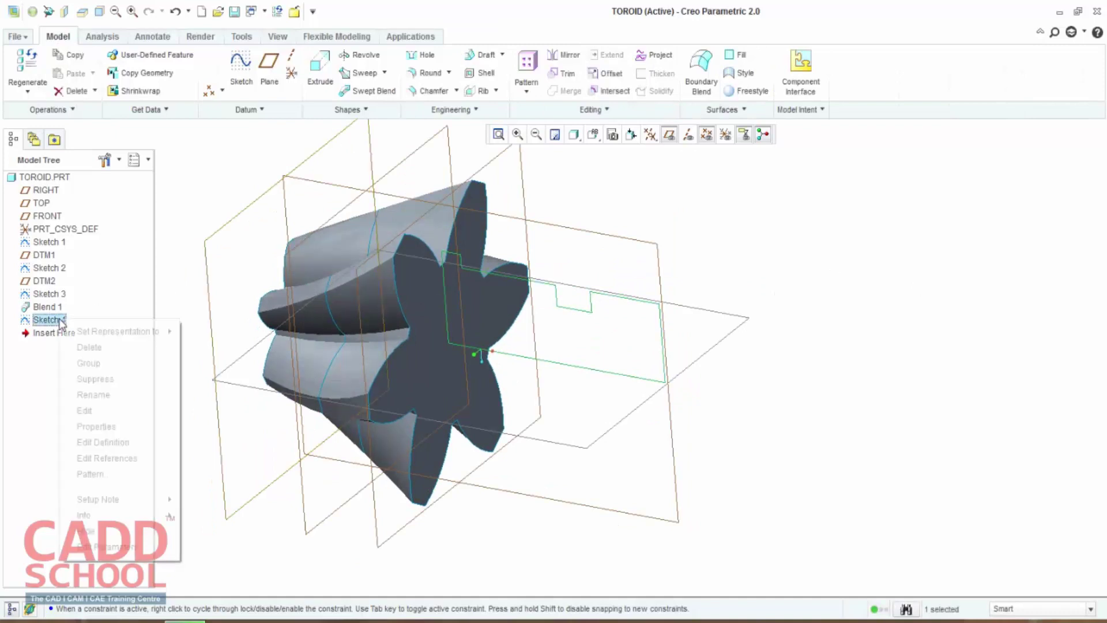
left_click(141, 442)
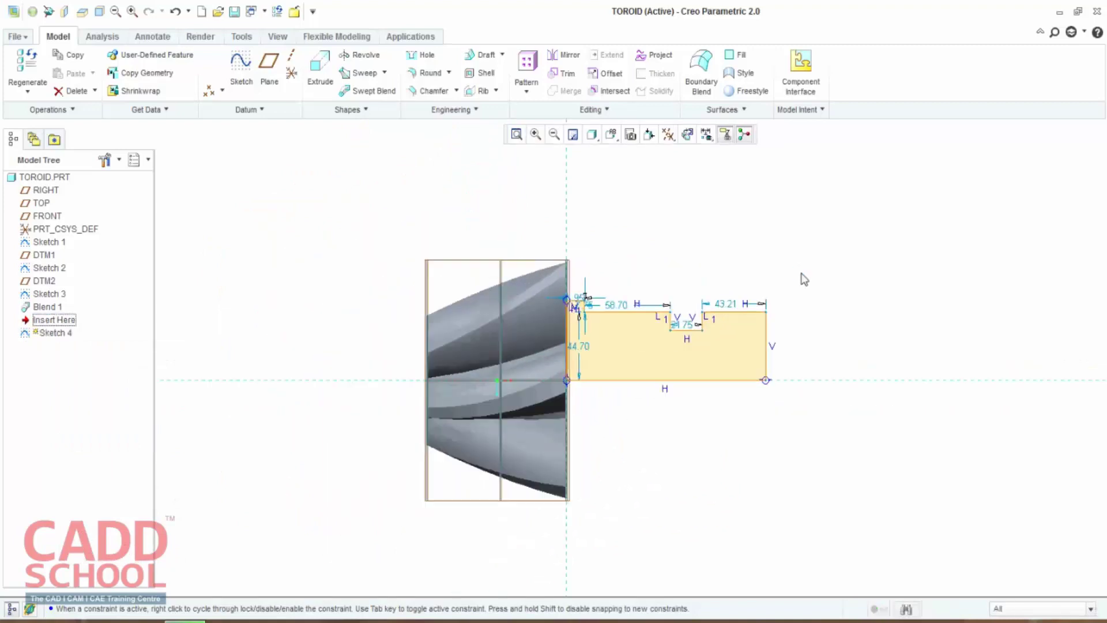
Step: Draw a horizontal centerline along the shaft axis and finish the sketch
left_click(159, 54)
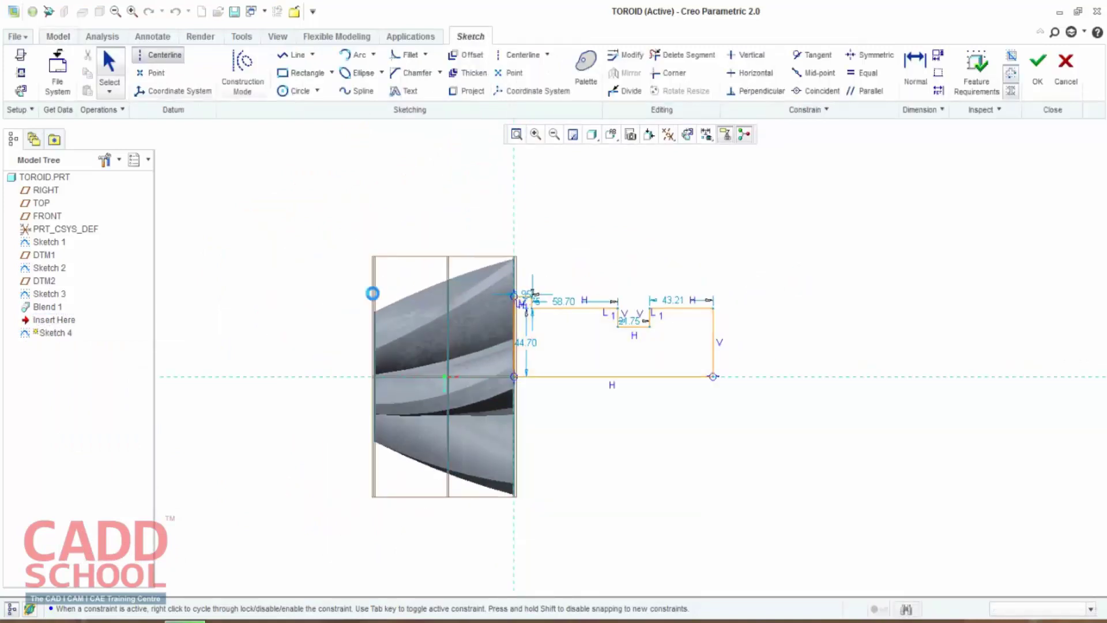
left_click(510, 375)
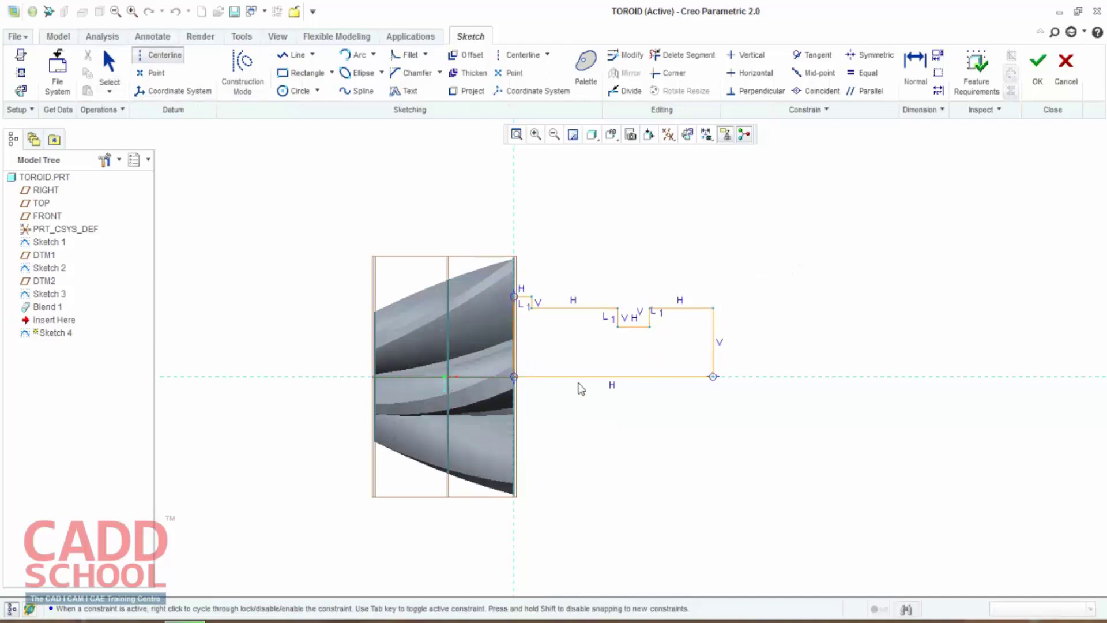
left_click(790, 378)
middle_click(830, 378)
left_click(1029, 80)
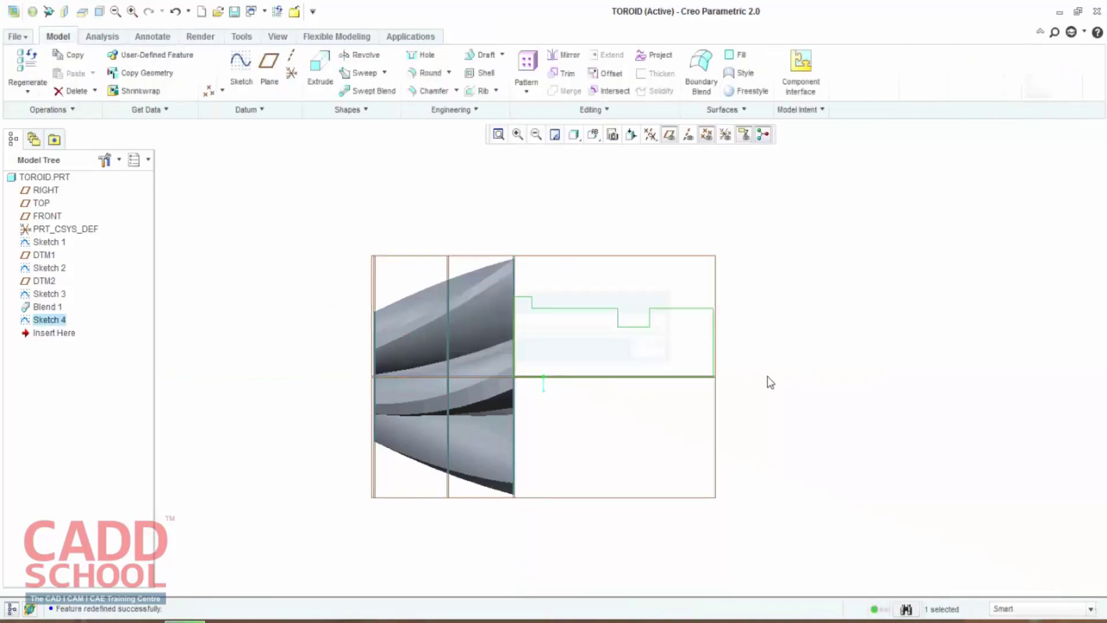
Step: Revolve Sketch 4 a full 360° into Revolve 1 and orbit to inspect the shaft
key("ctrl+d")
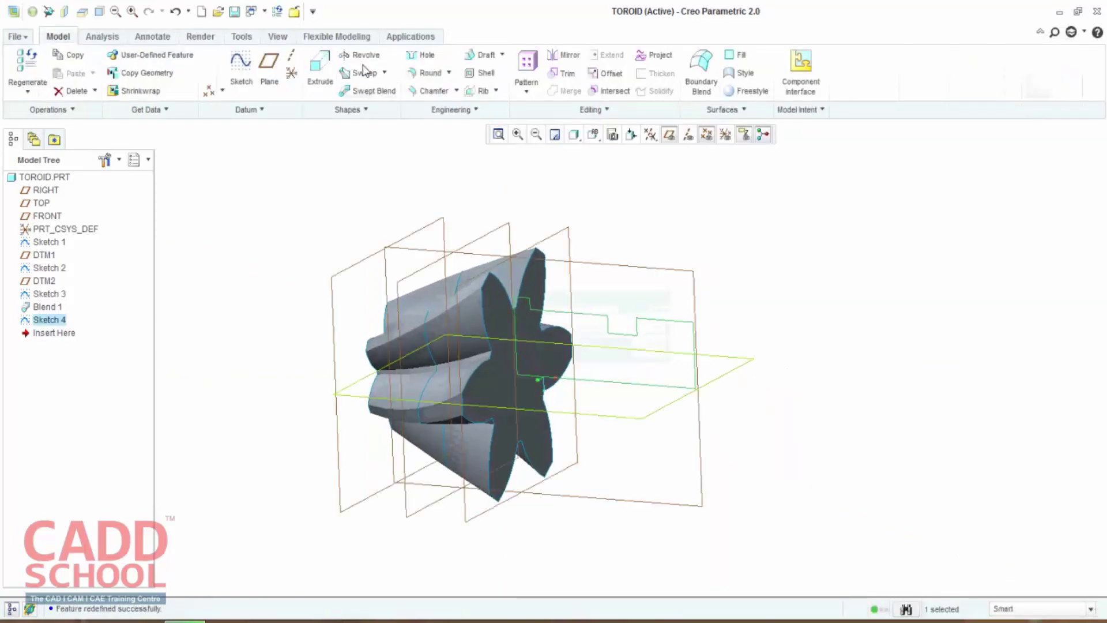
left_click(360, 58)
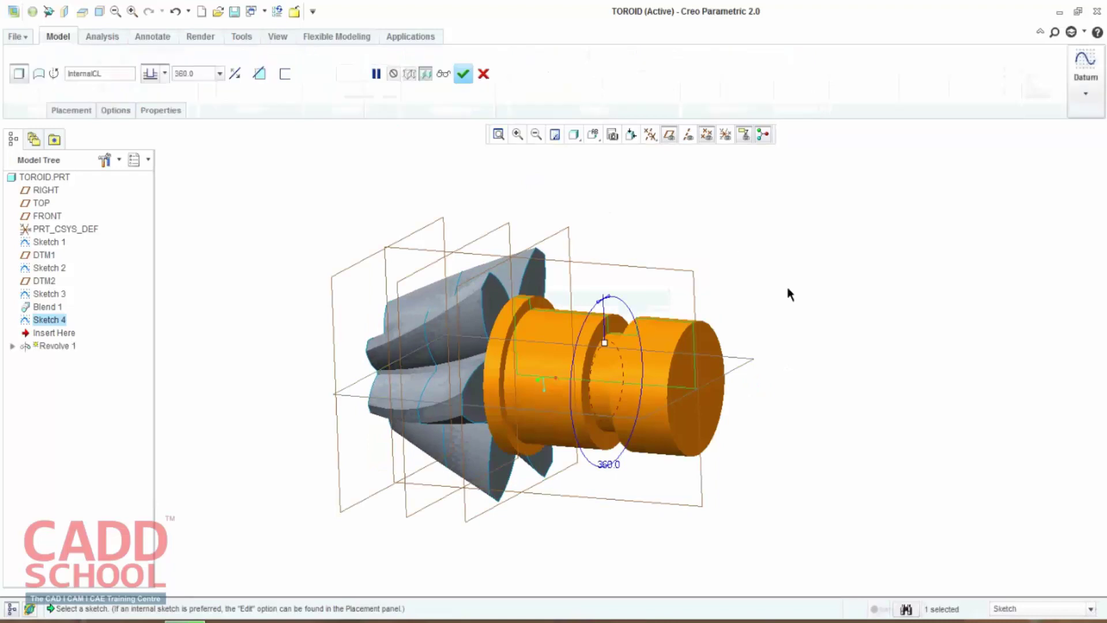
left_click(463, 73)
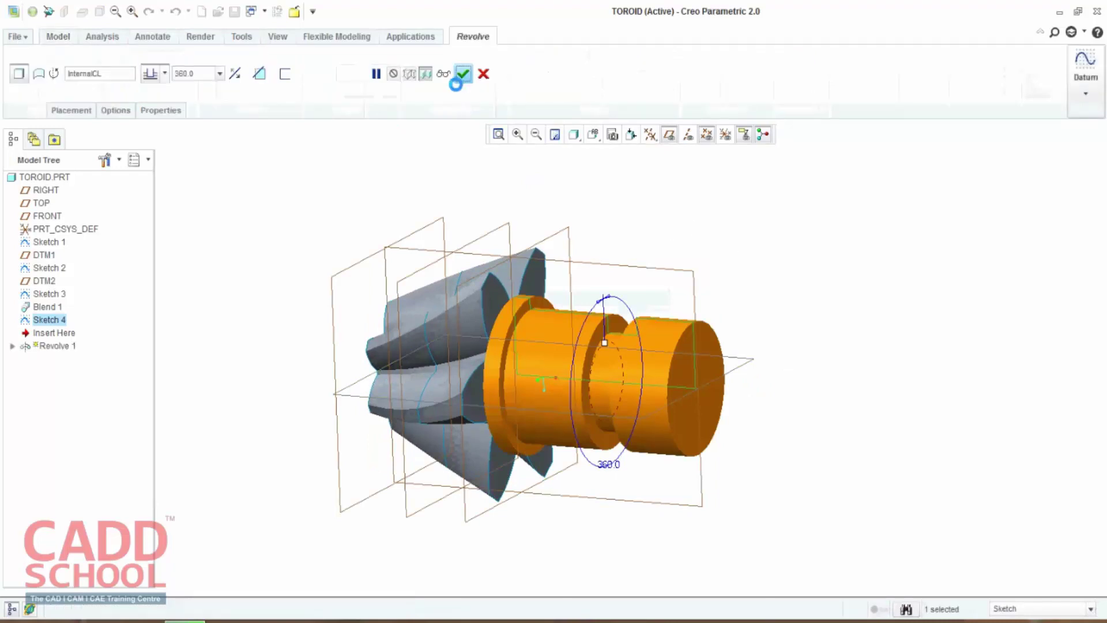
left_click(724, 233)
mouse_move(854, 318)
middle_mouse_down()
mouse_move(884, 311)
mouse_move(791, 372)
middle_mouse_up()
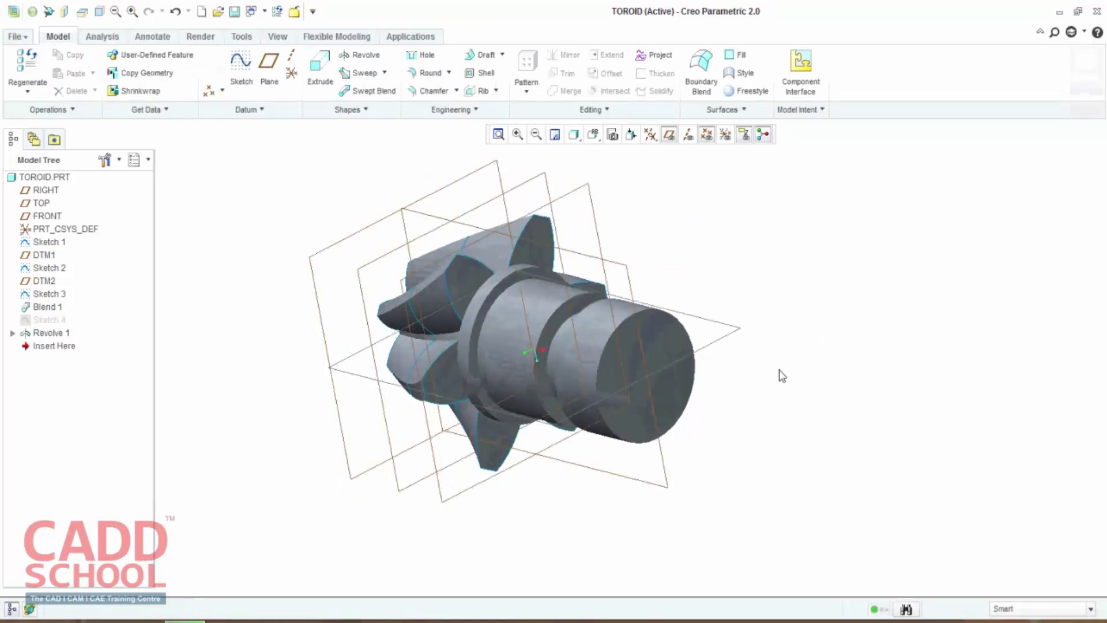
Step: Start a sketch on the shaft end face with two Revolve 1 edges as references, viewed straight on
left_click(676, 341)
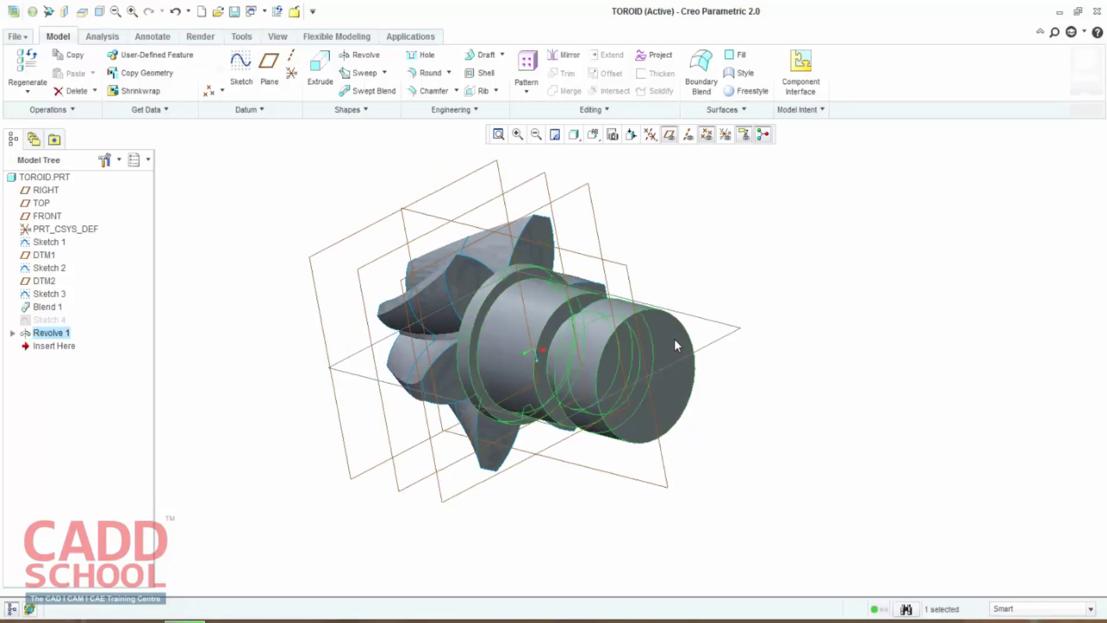
left_click(240, 68)
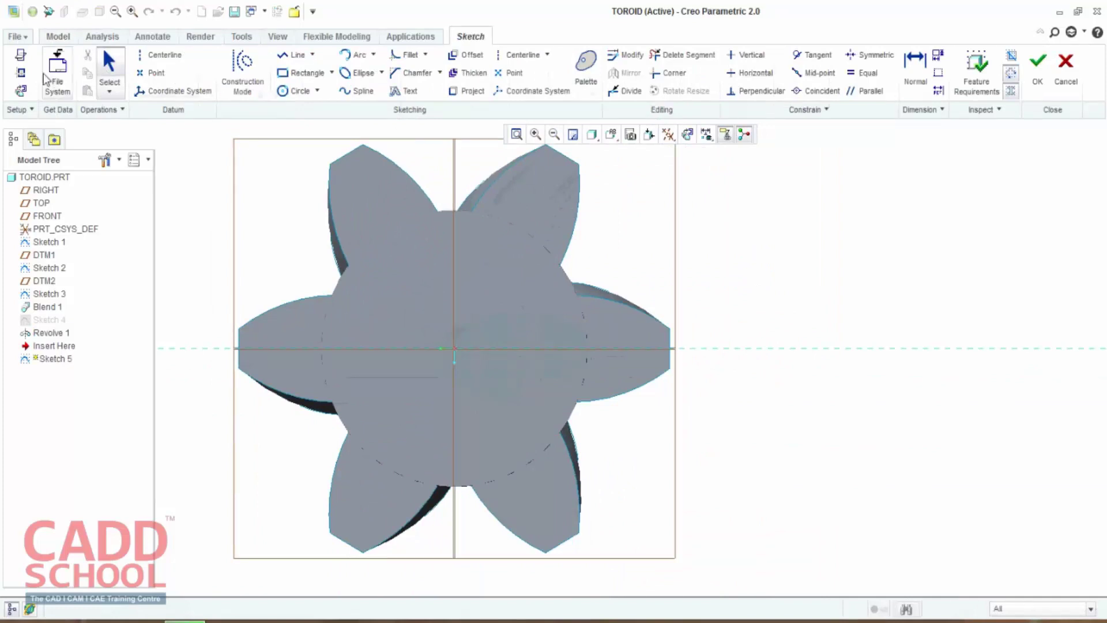
middle_click_drag(266, 217, 500, 362)
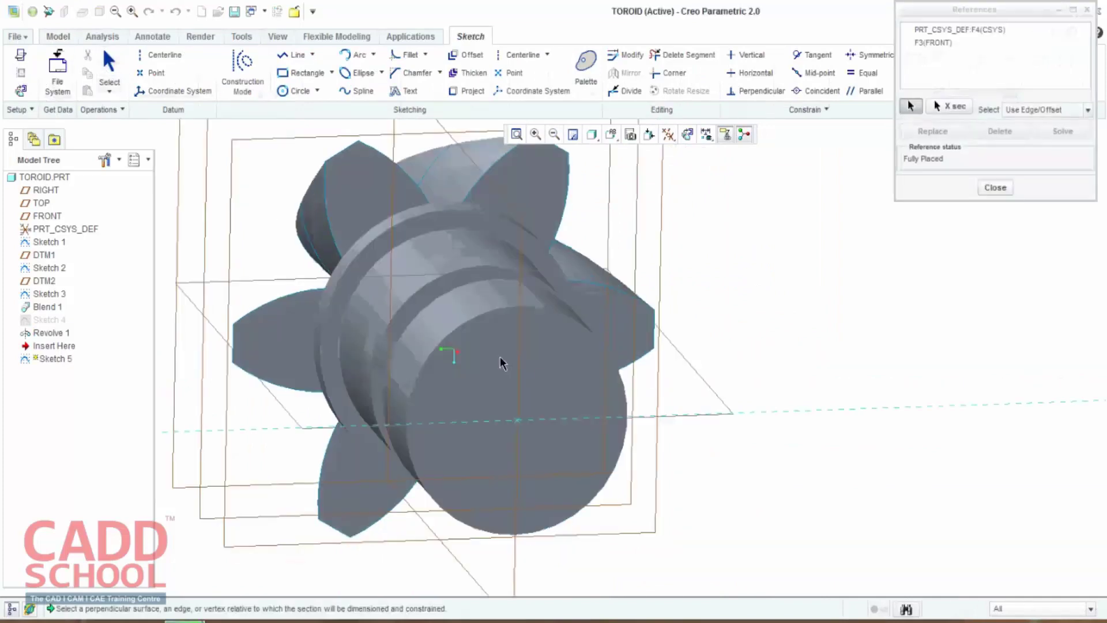
left_click(485, 322)
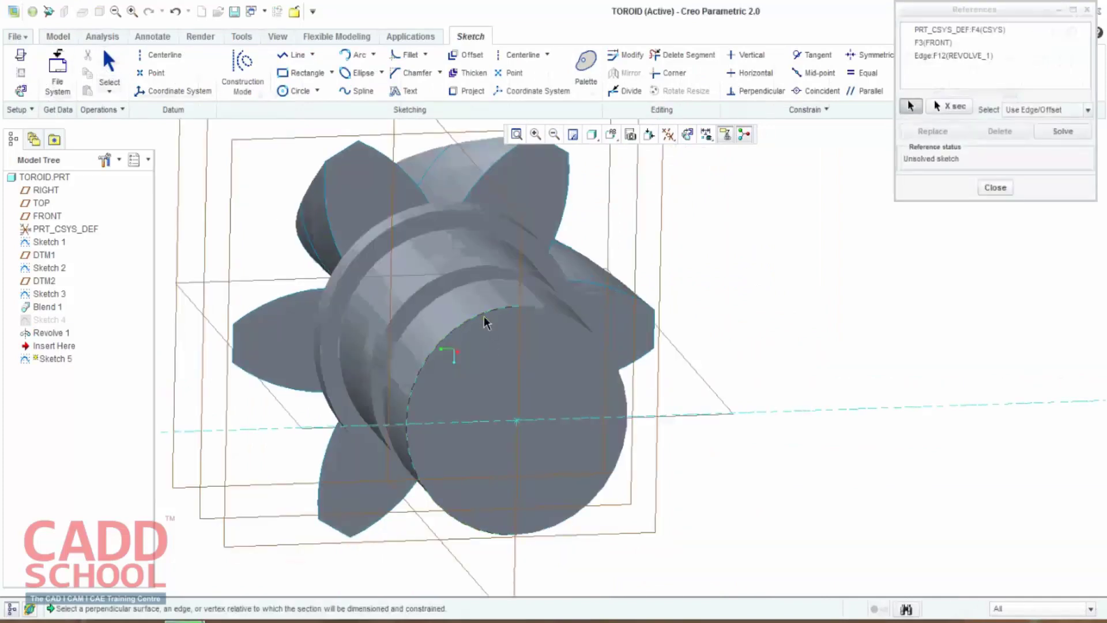
middle_click_drag(485, 322, 602, 555)
left_click(588, 554)
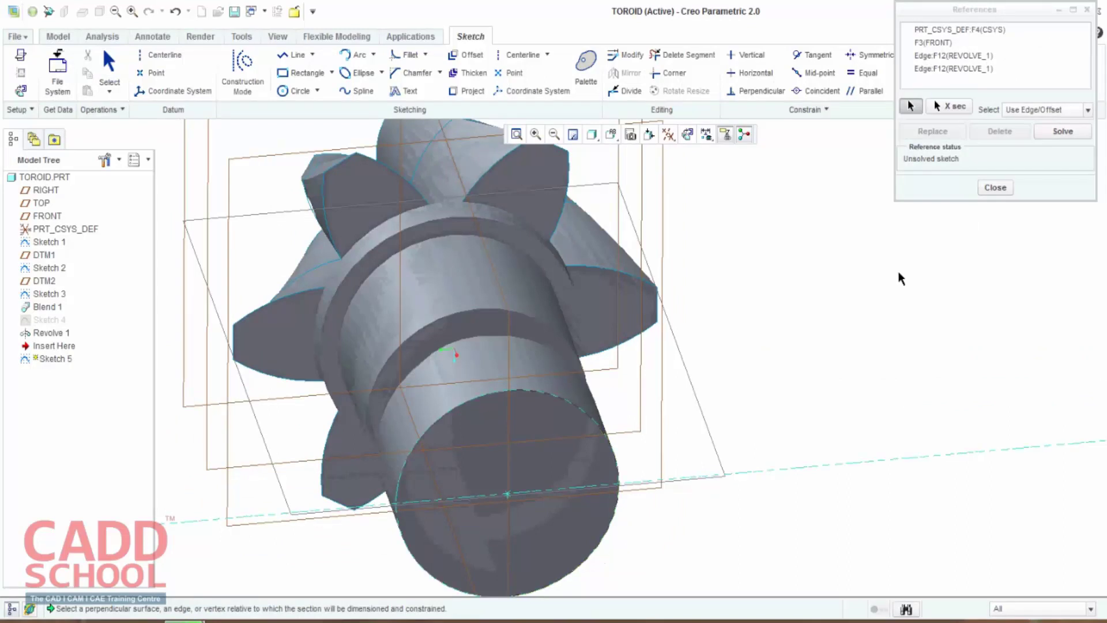
left_click(987, 191)
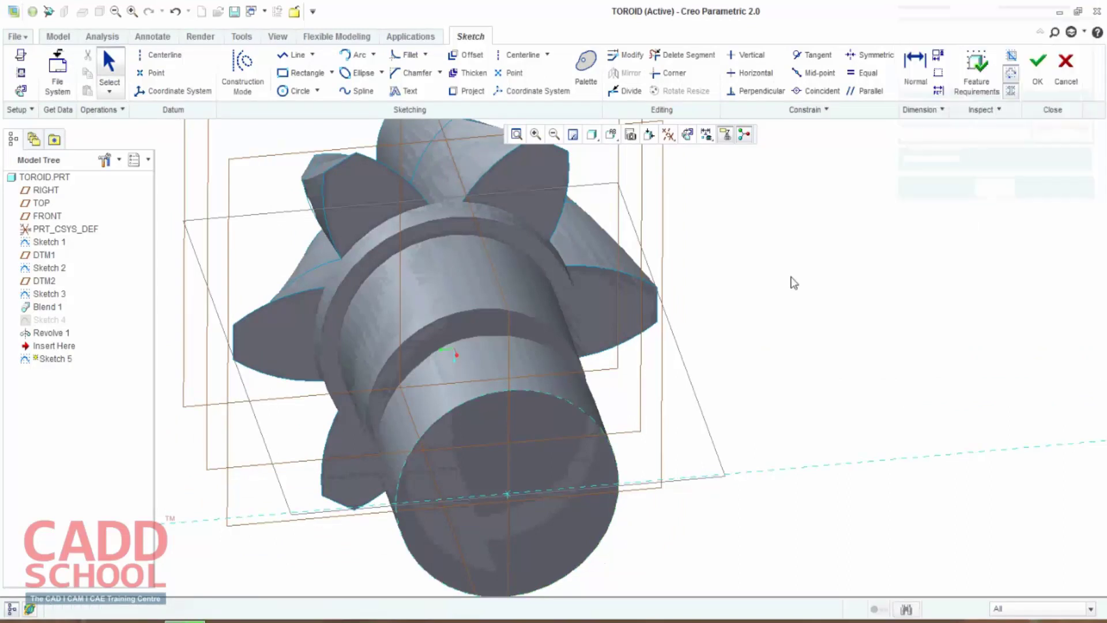
left_click(687, 134)
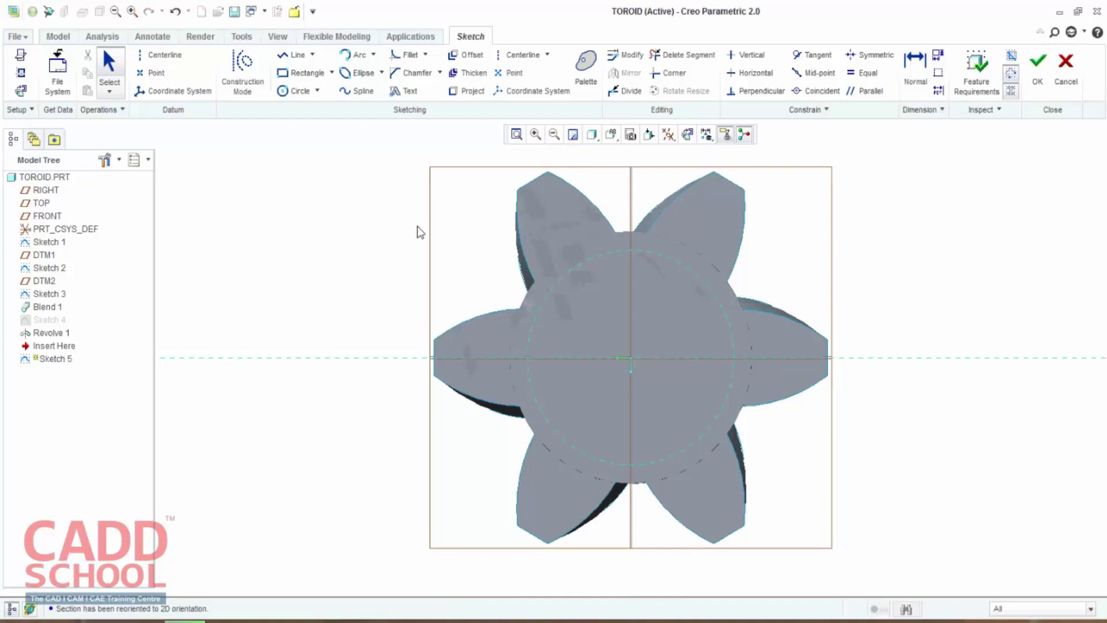
Step: Draw a circle centred on the shaft axis
middle_click_drag(400, 255, 395, 271, "shift")
scroll(398, 271, "up", 2)
scroll(400, 271, "up", 1)
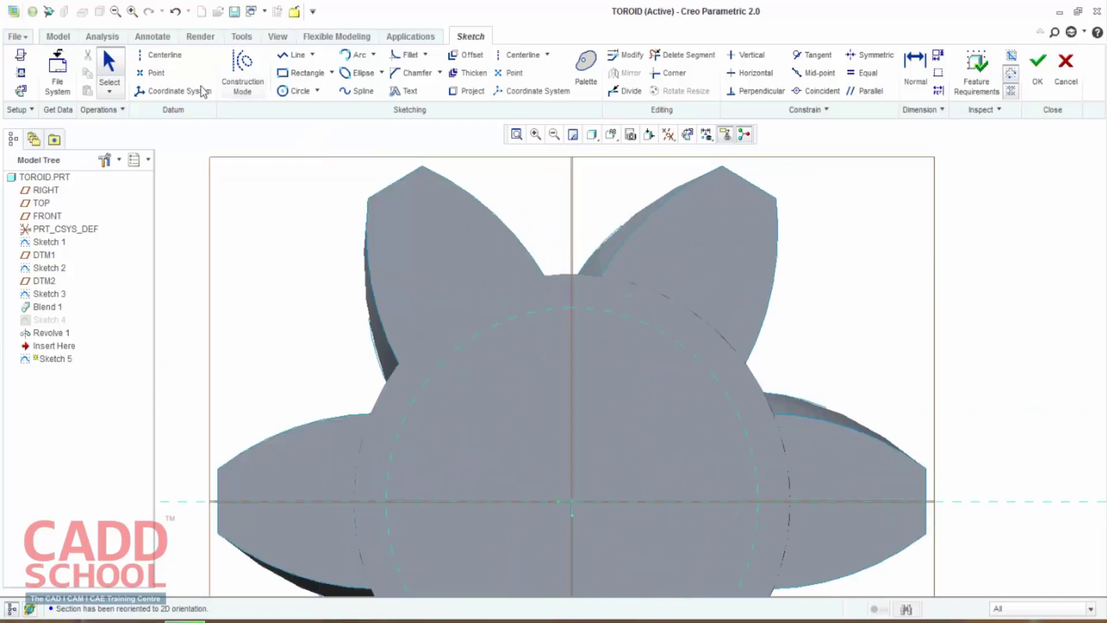
left_click(299, 92)
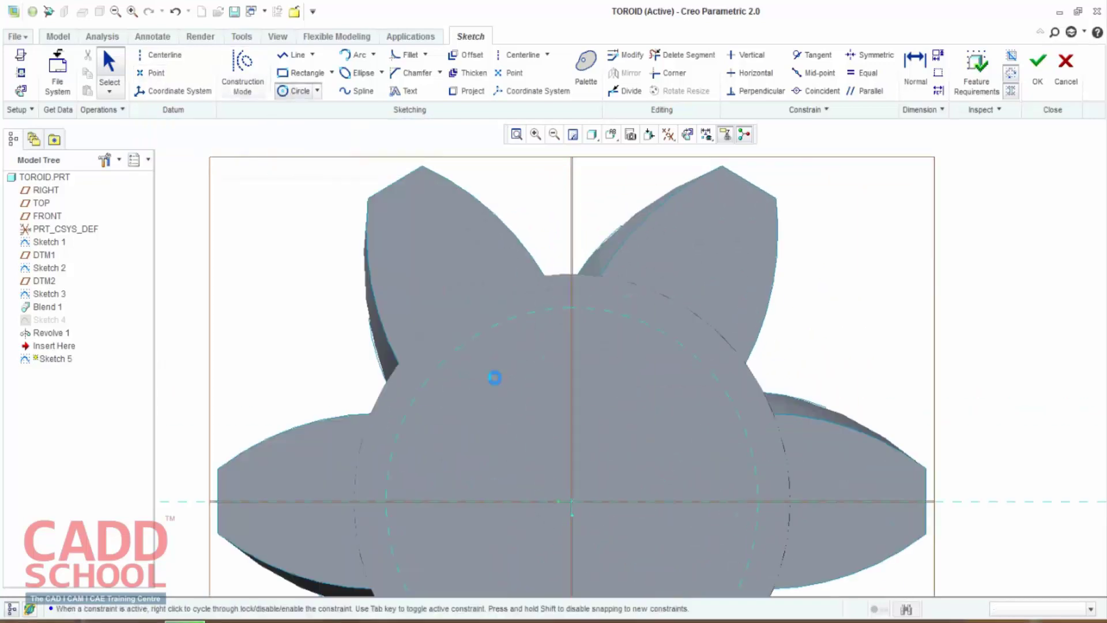
scroll(625, 552, "down", 1)
scroll(625, 552, "down", 1)
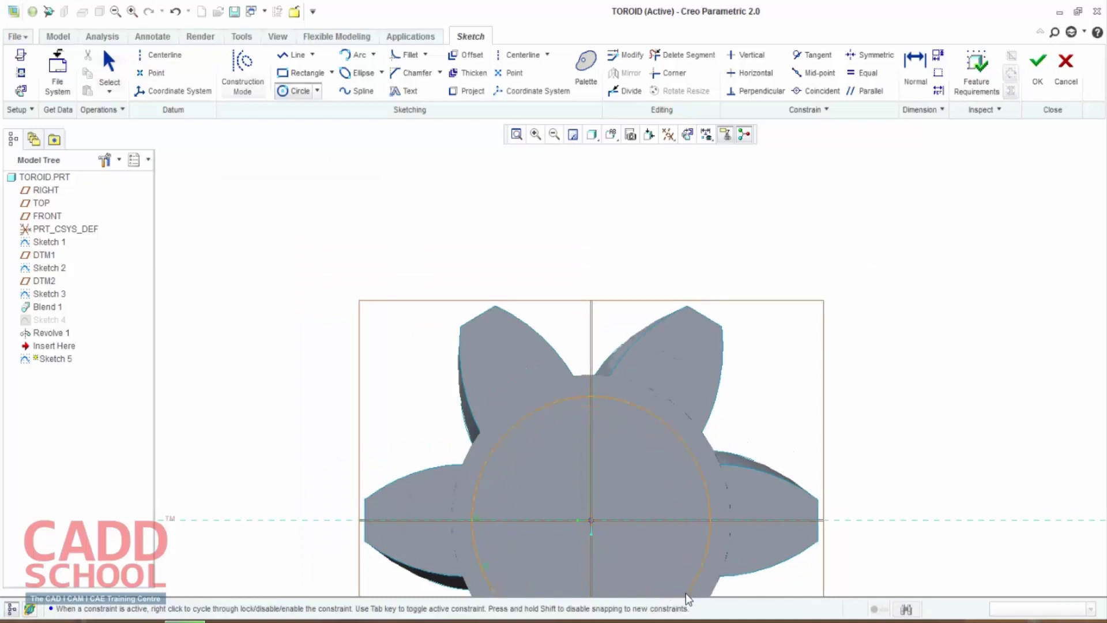
left_click(730, 546)
middle_click(957, 384)
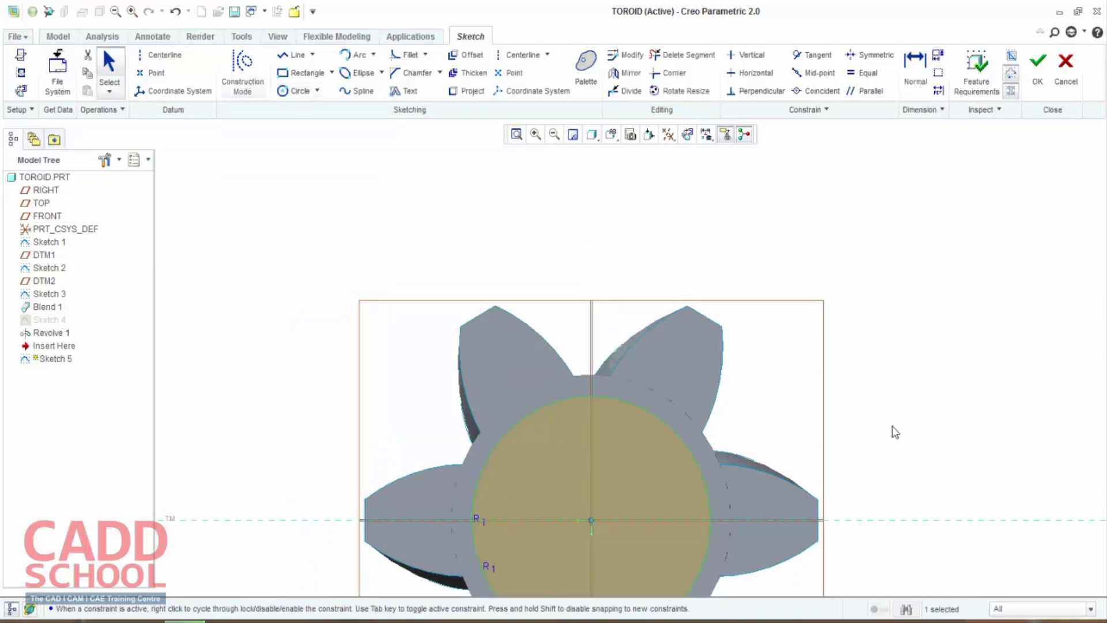
Step: Draw a small rectangle at the top of the circle
middle_click_drag(891, 426, 858, 278, "shift")
scroll(722, 254, "up", 1)
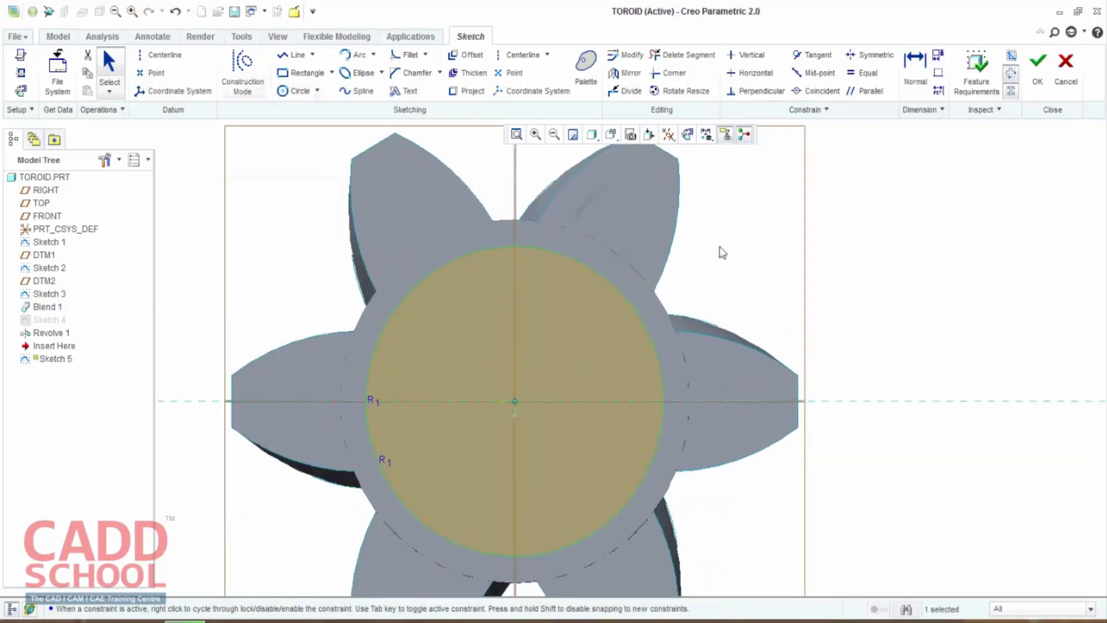
scroll(741, 262, "up", 1)
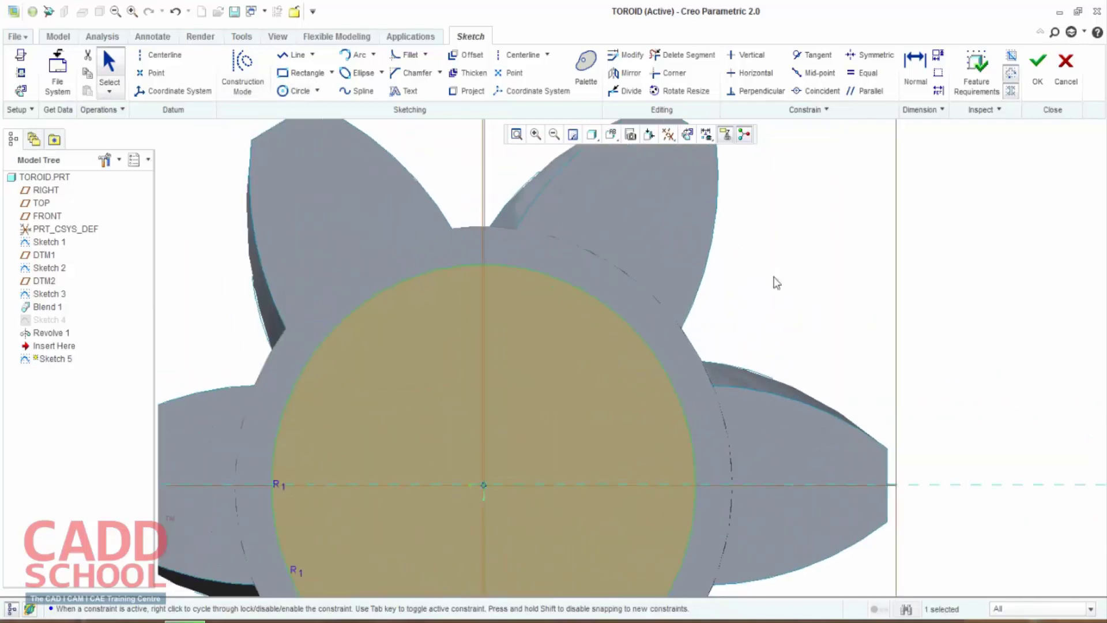
left_click(301, 73)
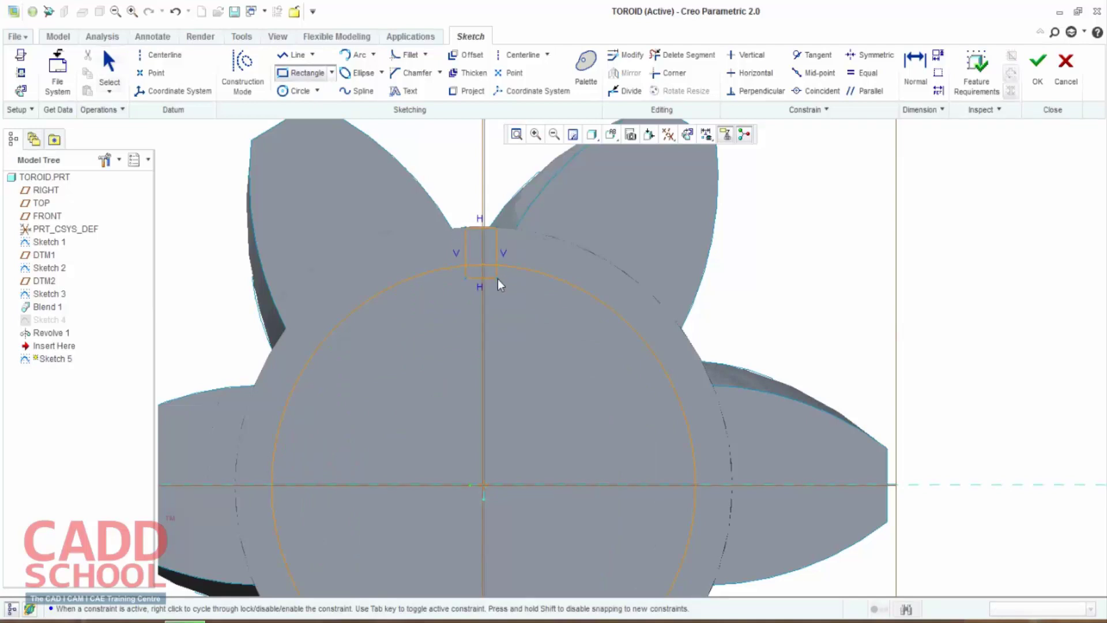
left_click(500, 279)
middle_click(568, 224)
Step: Dimension the rectangle to width 8 and height 12
scroll(530, 184, "up", 3)
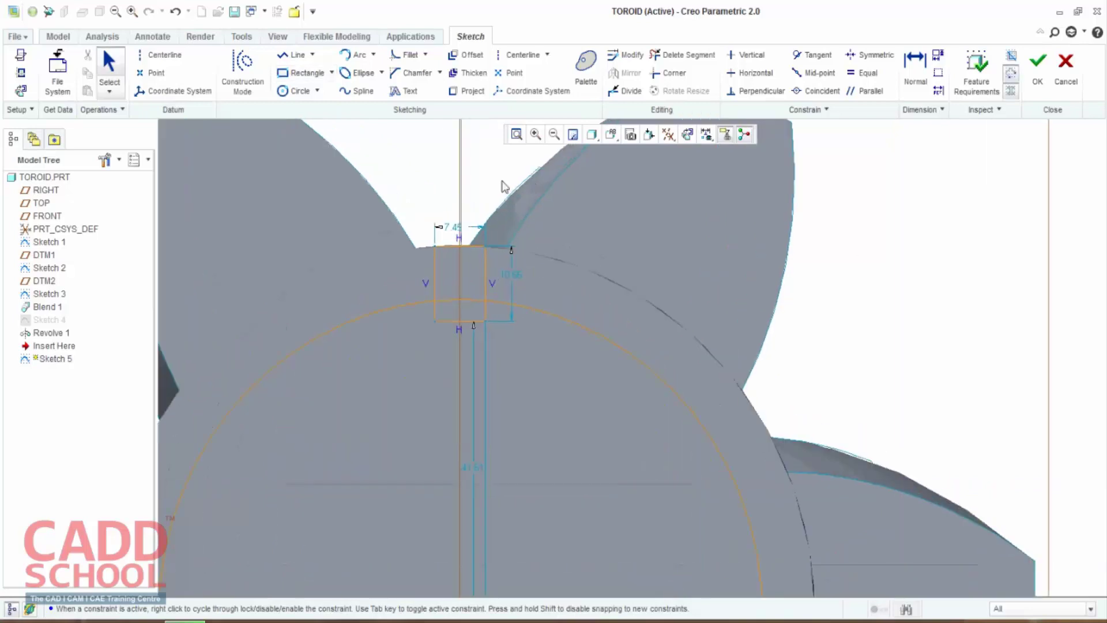
left_click_drag(447, 235, 441, 200)
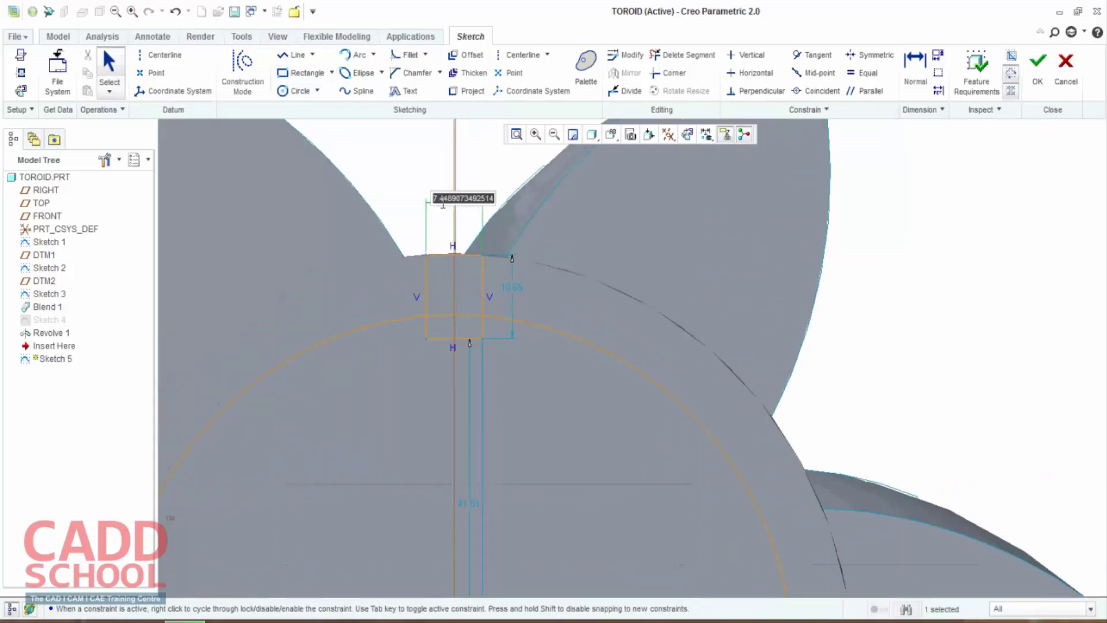
double_click(441, 202)
type("8")
key("Return")
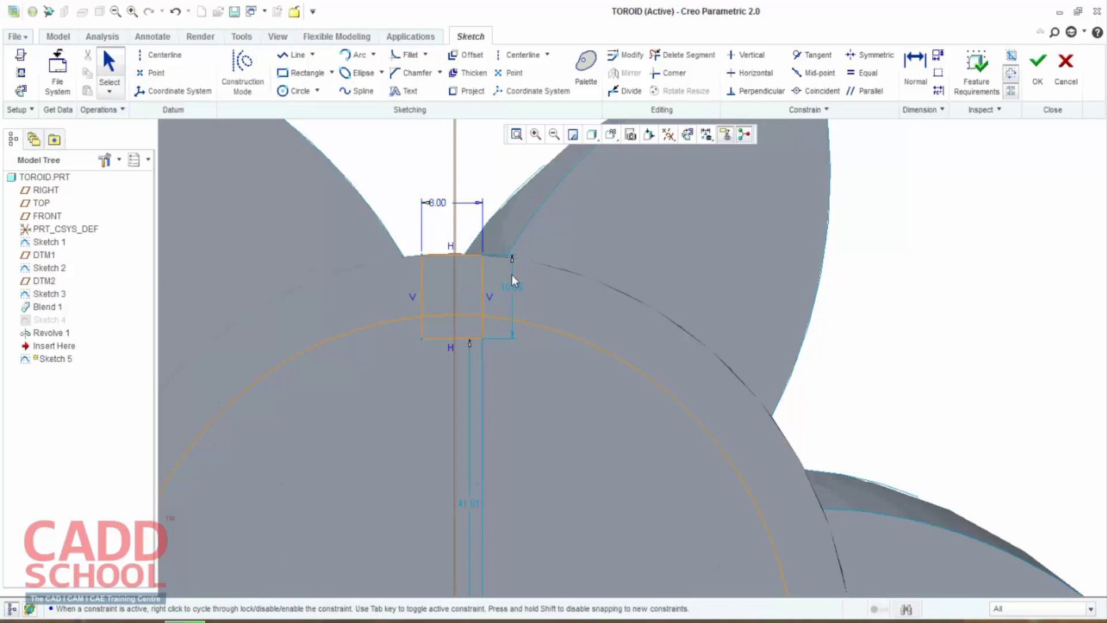
double_click(519, 288)
type("12")
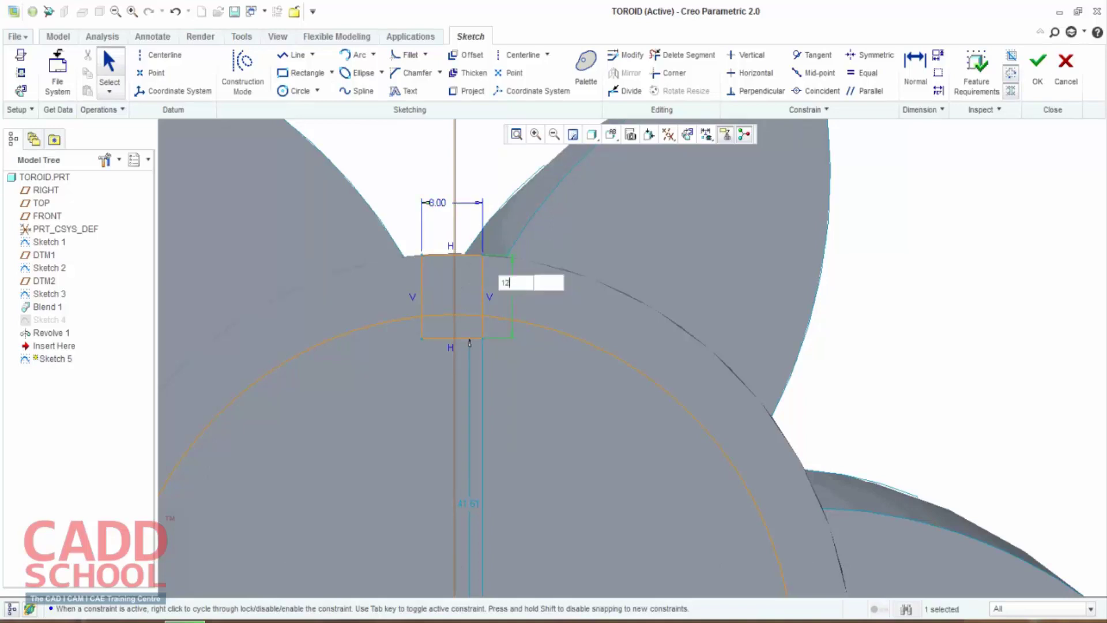
key("Return")
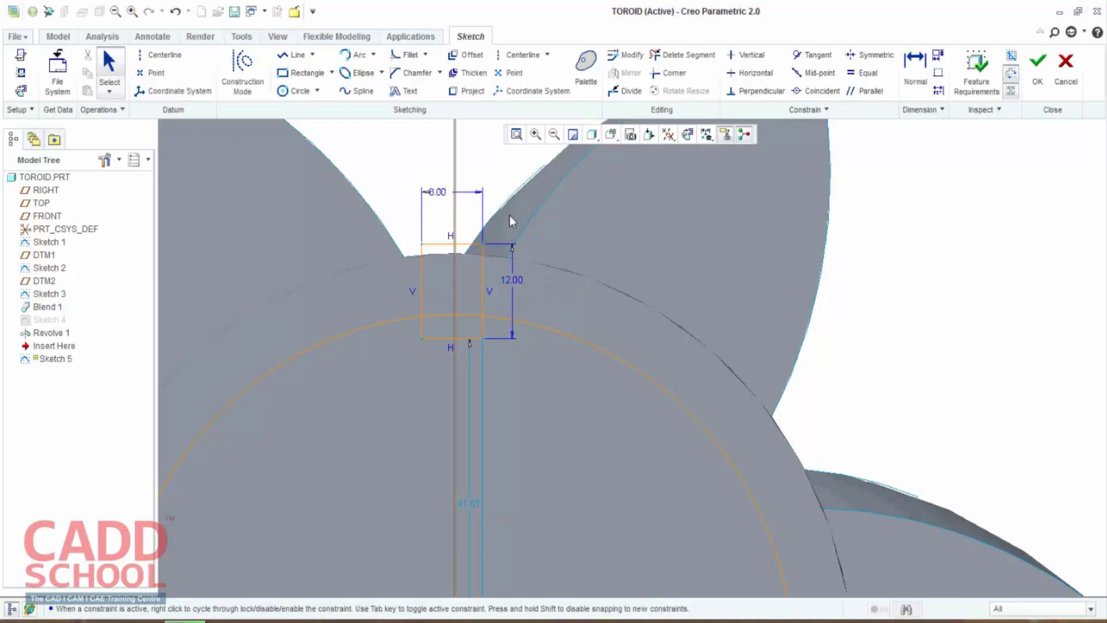
scroll(576, 272, "down", 3)
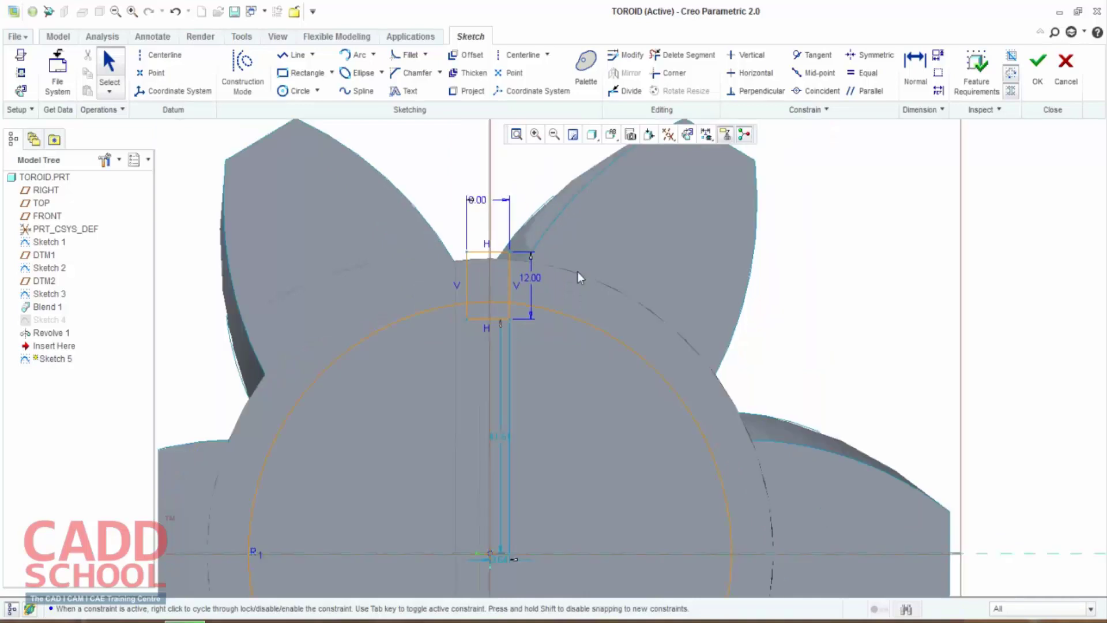
mouse_move(575, 166)
middle_mouse_down("ctrl")
mouse_move(556, 254)
mouse_move(590, 242)
middle_mouse_up("ctrl")
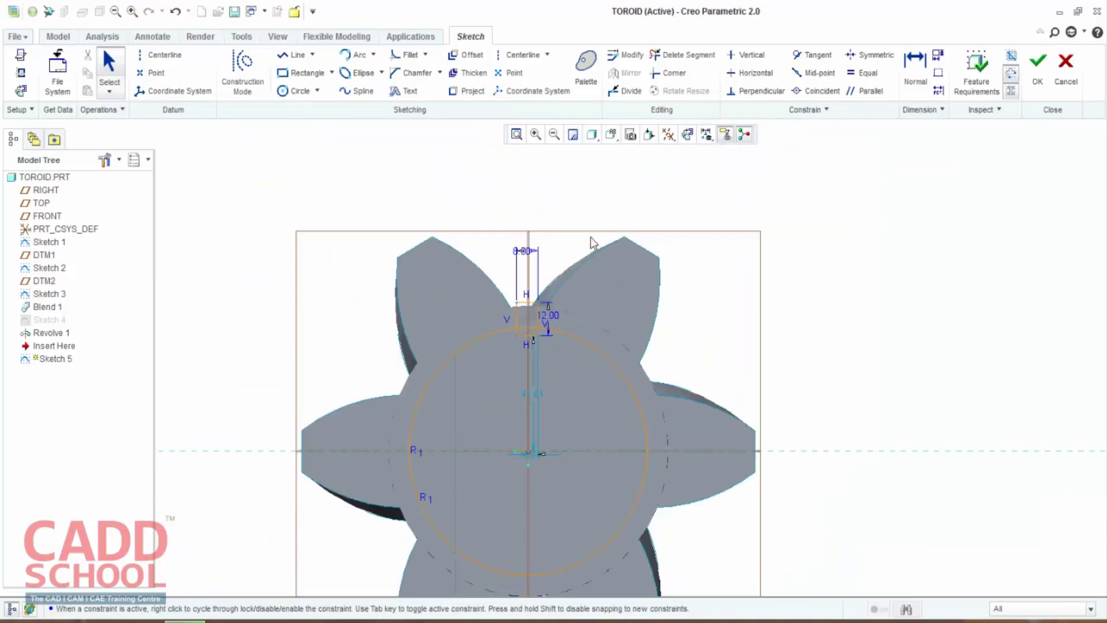
left_click(159, 54)
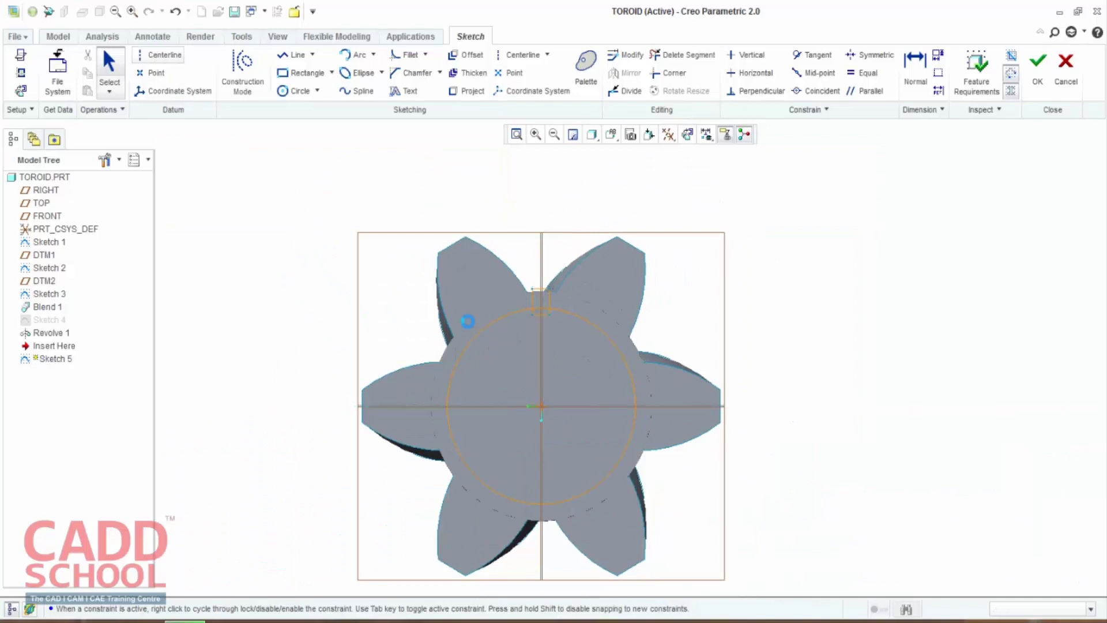
scroll(549, 414, "up", 2)
scroll(558, 430, "up", 3)
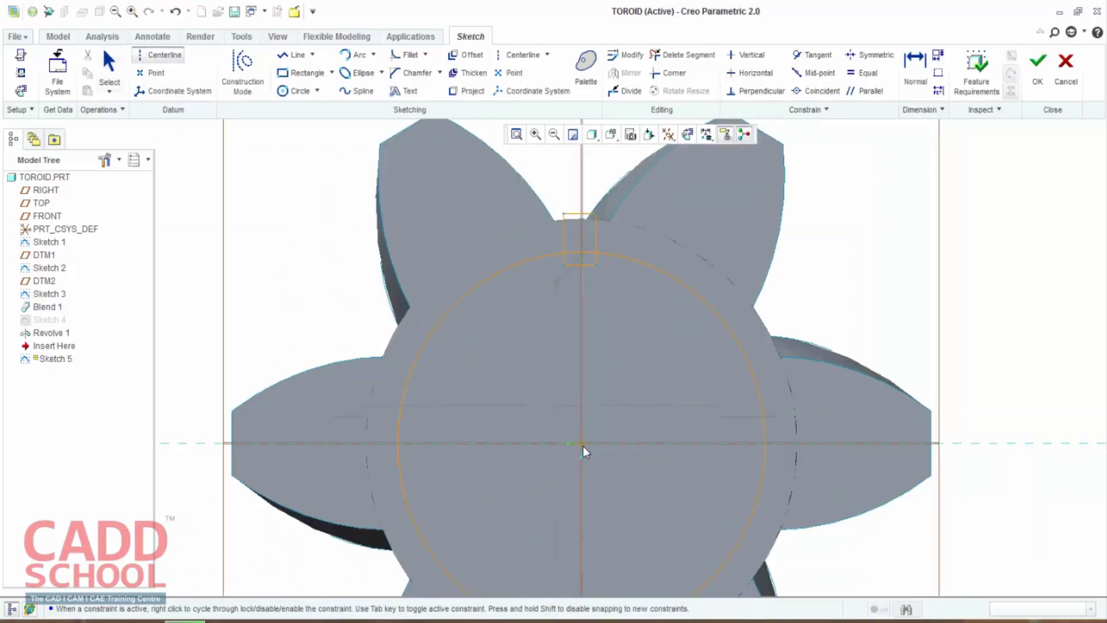
Step: Draw a vertical centerline through the sketch origin
left_click(581, 443)
left_click(582, 344)
middle_click(841, 226)
scroll(842, 227, "up", 3)
middle_click_drag(827, 227, 870, 261, "shift")
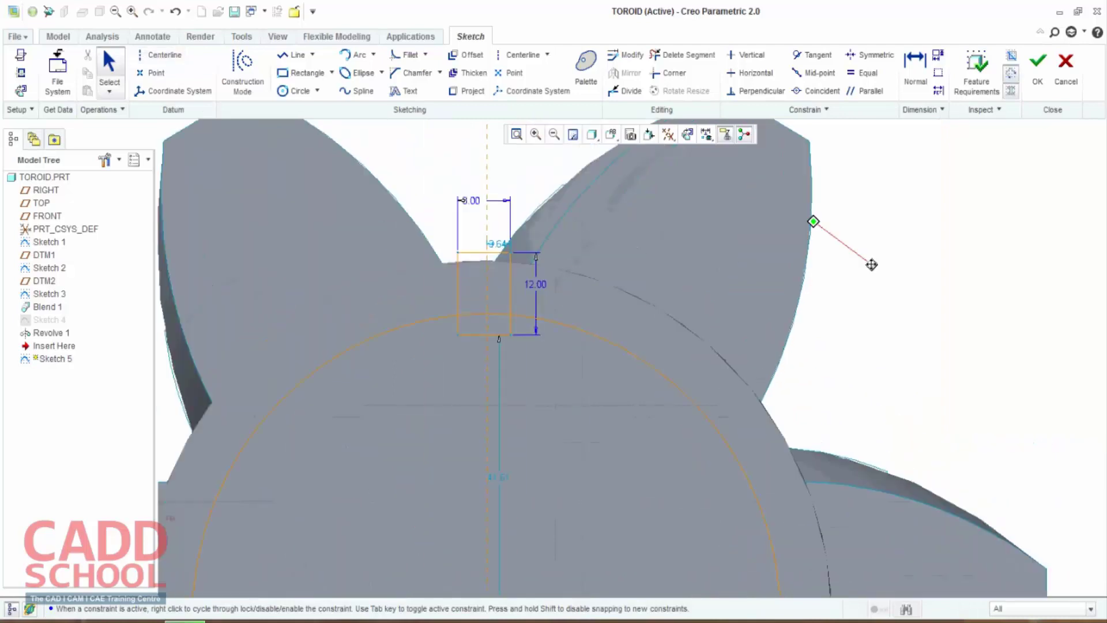
Step: Make the rectangle's top corners symmetric about the centerline
left_click(871, 55)
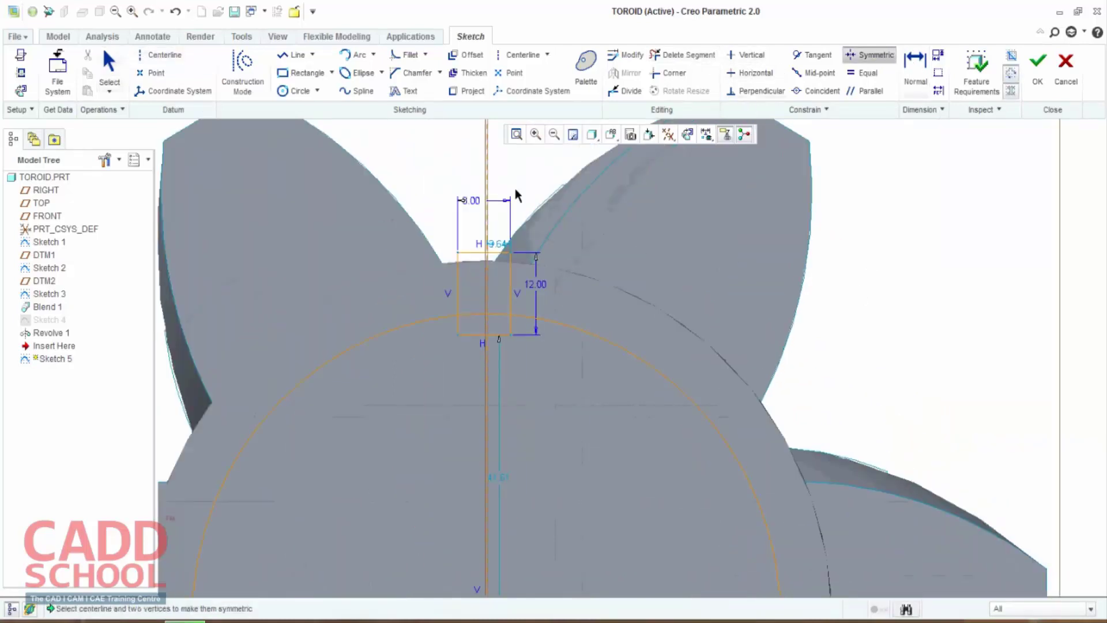
left_click(457, 252)
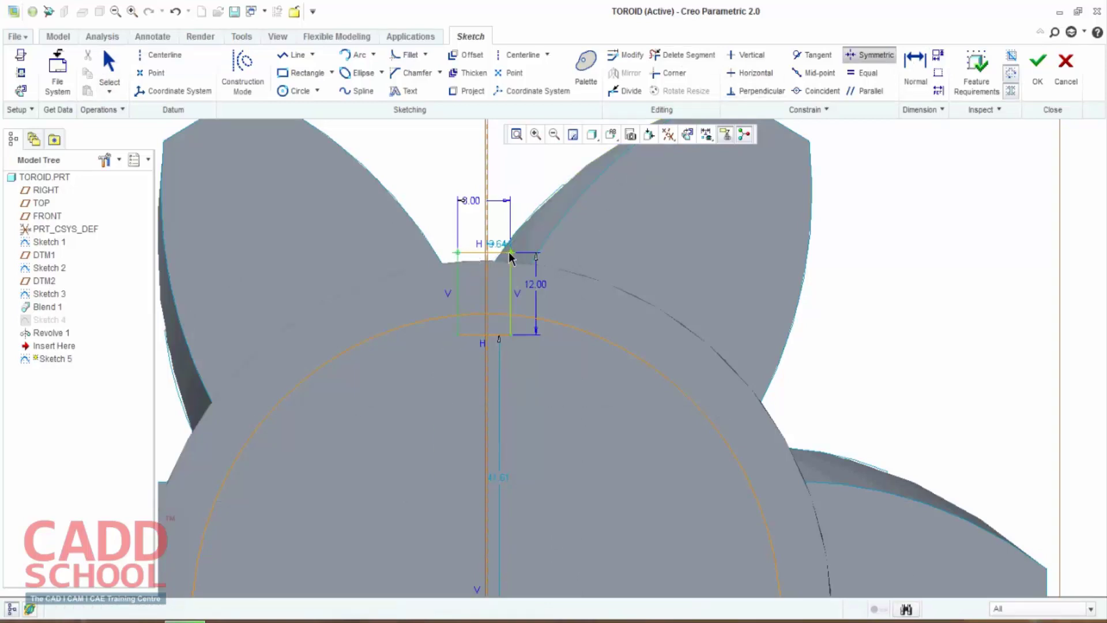
left_click(508, 252)
left_click(487, 153)
middle_click(516, 164)
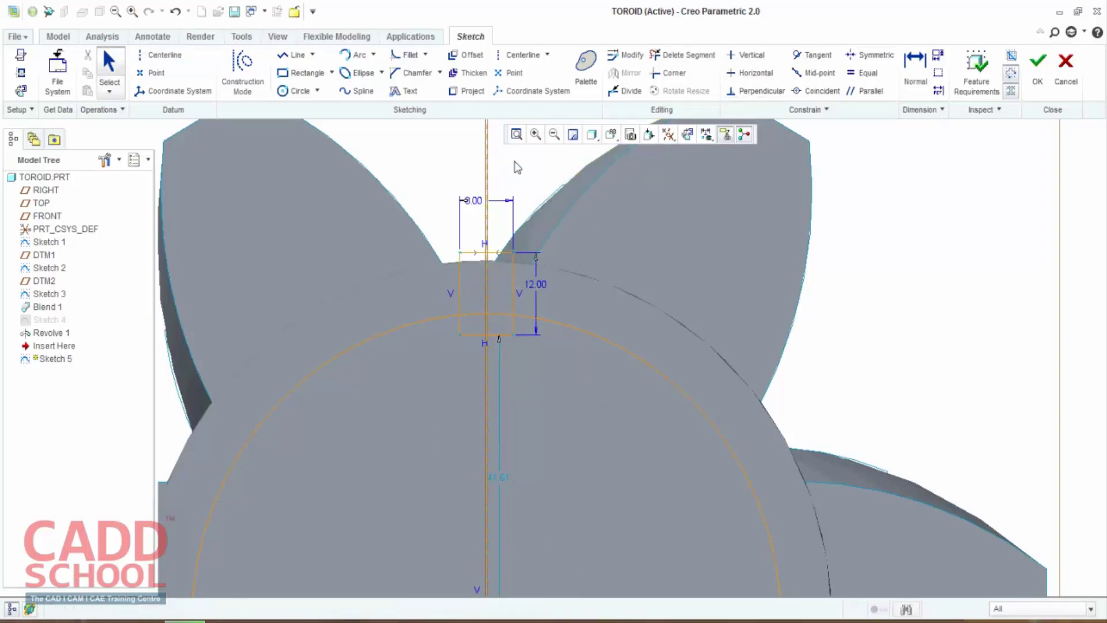
Step: Trim the extra lines and stray segments on both sides and below the rectangle
left_click(686, 56)
scroll(483, 321, "up", 2)
scroll(476, 332, "up", 2)
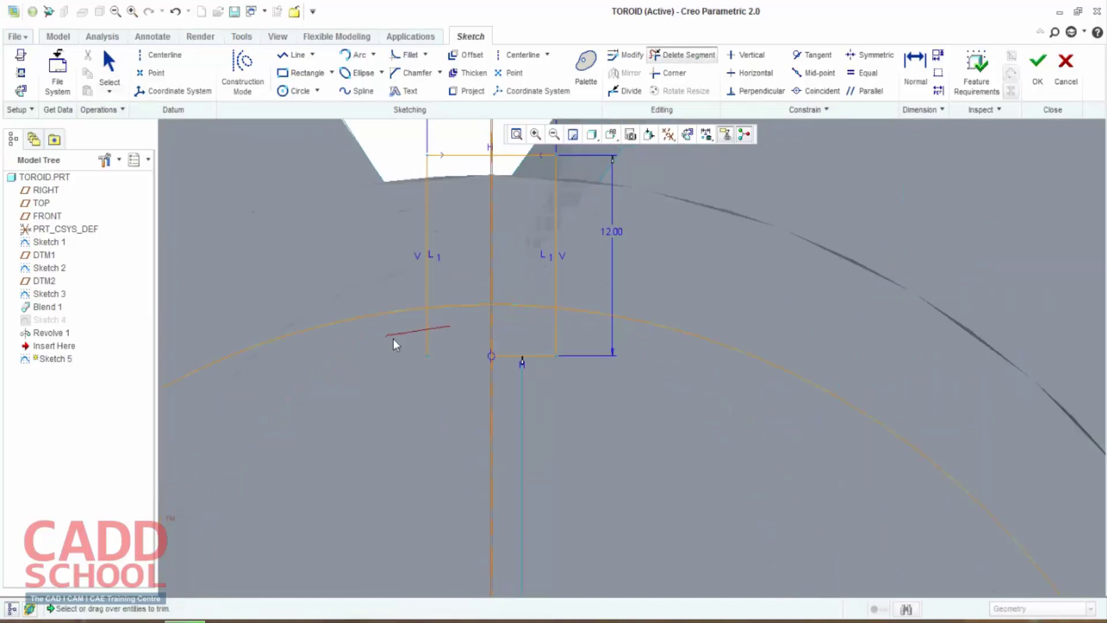
left_click_drag(438, 331, 385, 335)
left_click_drag(529, 324, 597, 333)
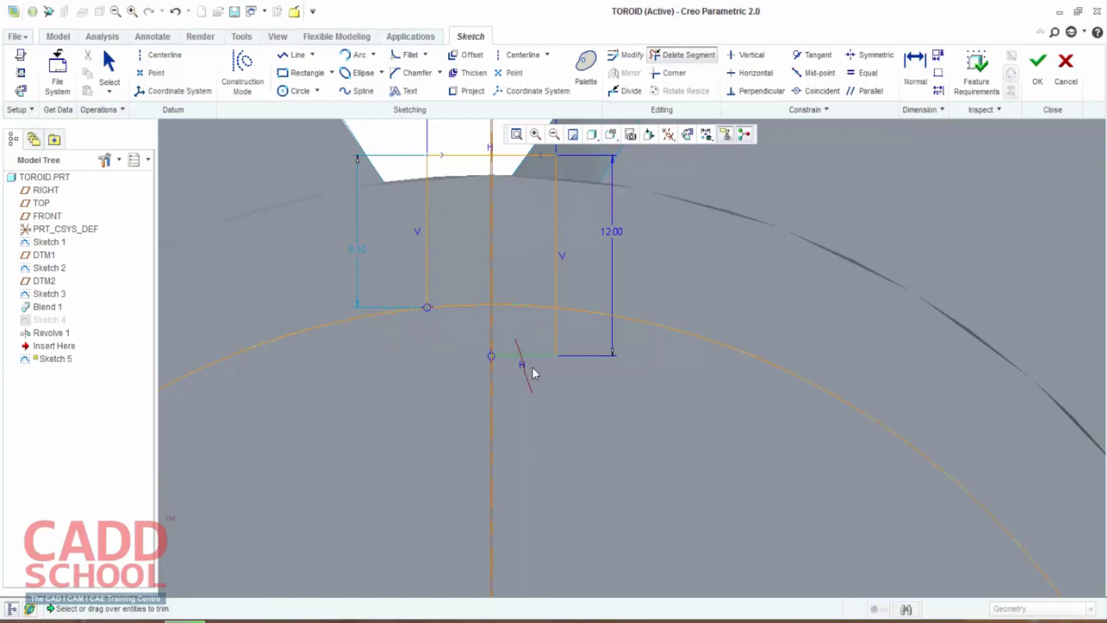
left_click(531, 367)
left_click_drag(570, 331, 513, 343)
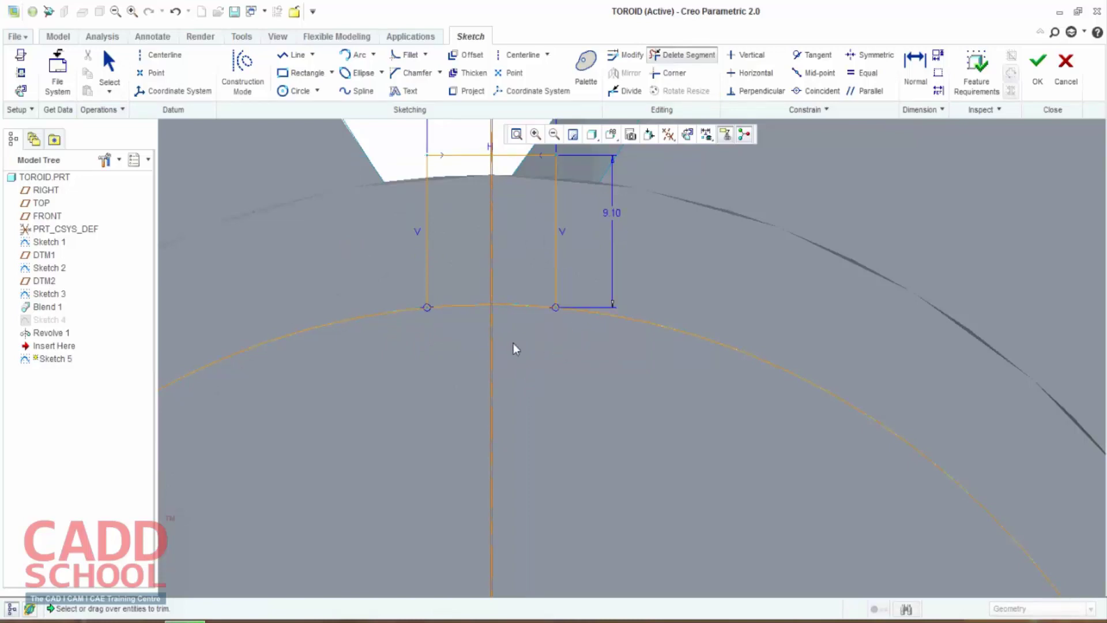
scroll(568, 371, "up", 2)
scroll(569, 372, "up", 2)
scroll(568, 372, "down", 1)
scroll(537, 327, "down", 1)
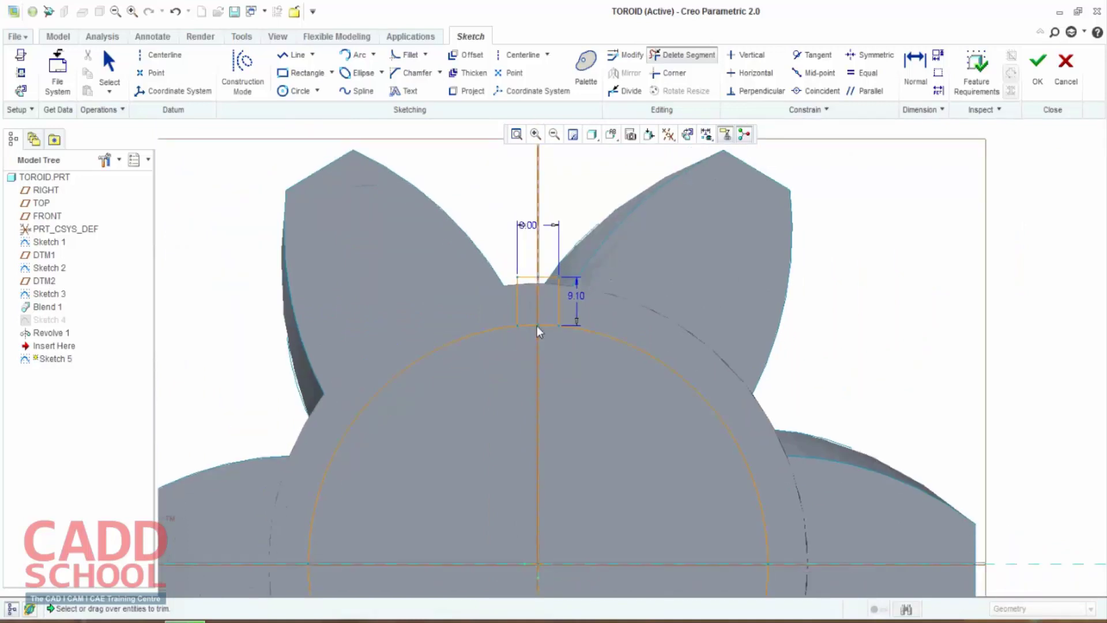
scroll(538, 326, "down", 1)
scroll(533, 323, "down", 1)
scroll(533, 323, "down", 1)
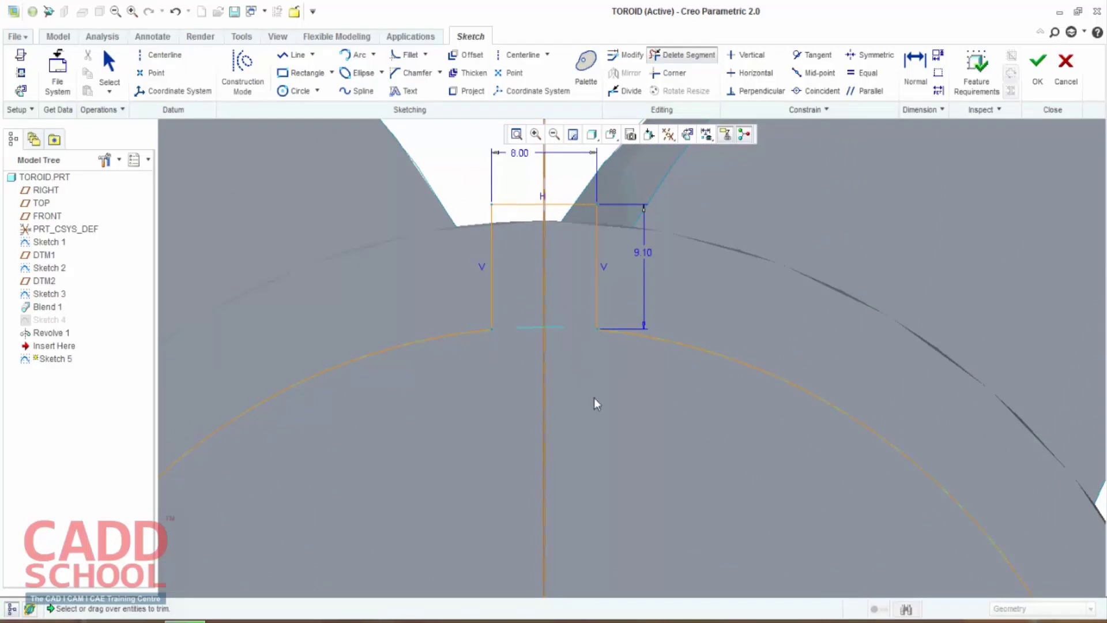
scroll(594, 396, "up", 2)
scroll(597, 401, "up", 2)
middle_click_drag(600, 407, 607, 343, "ctrl")
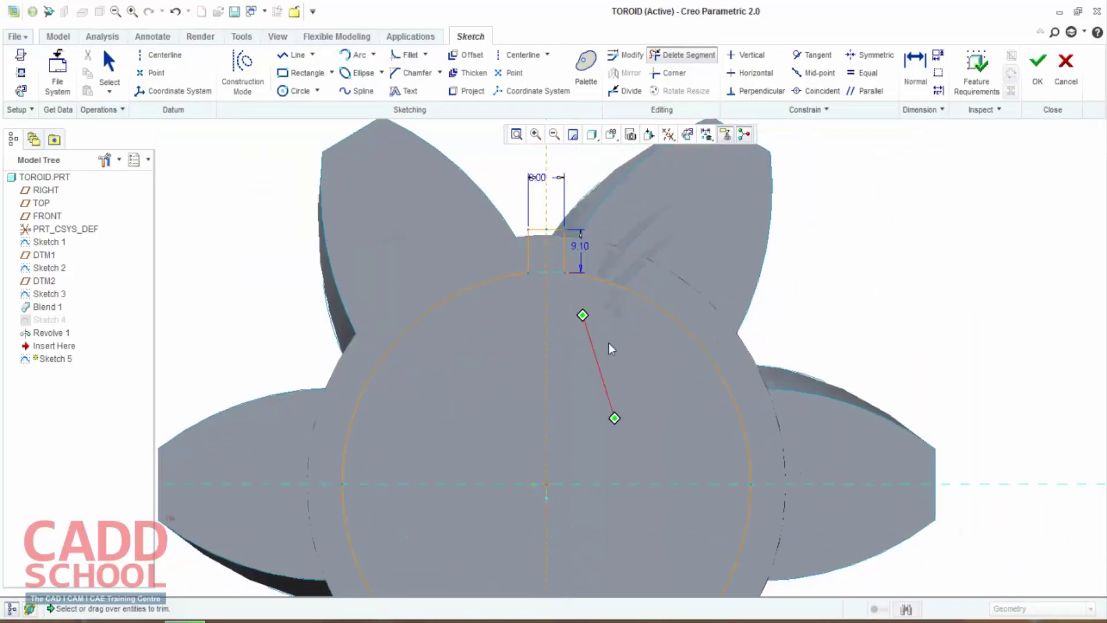
scroll(608, 341, "up", 2)
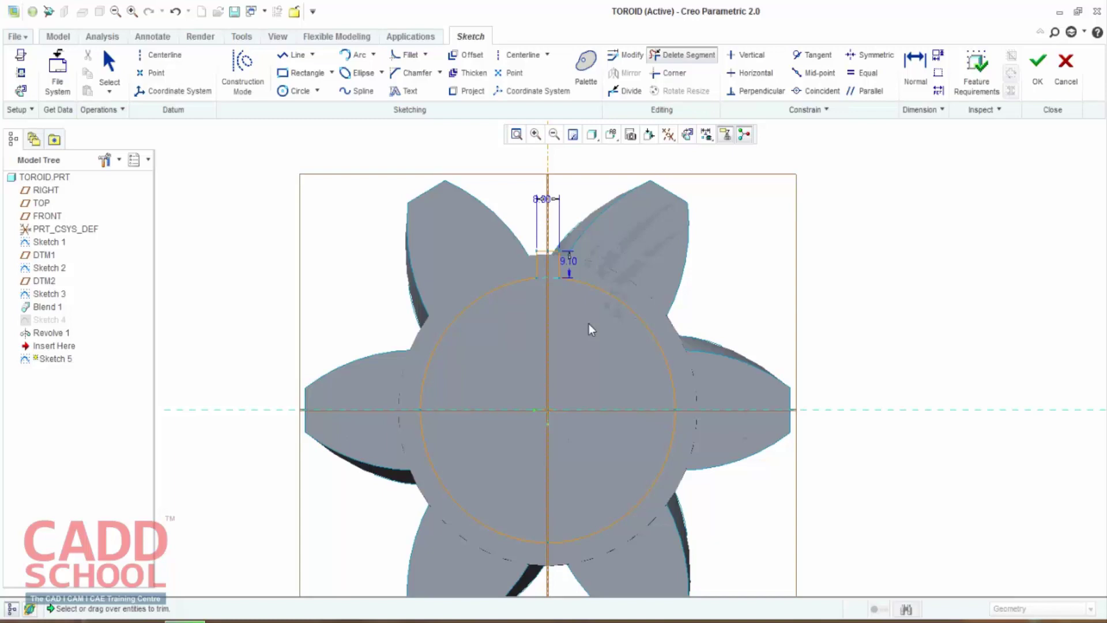
middle_click(790, 276)
Step: Trim the circle arcs beside the key and finish the closed 8.00 × 9.10 profile
scroll(560, 273, "down", 1)
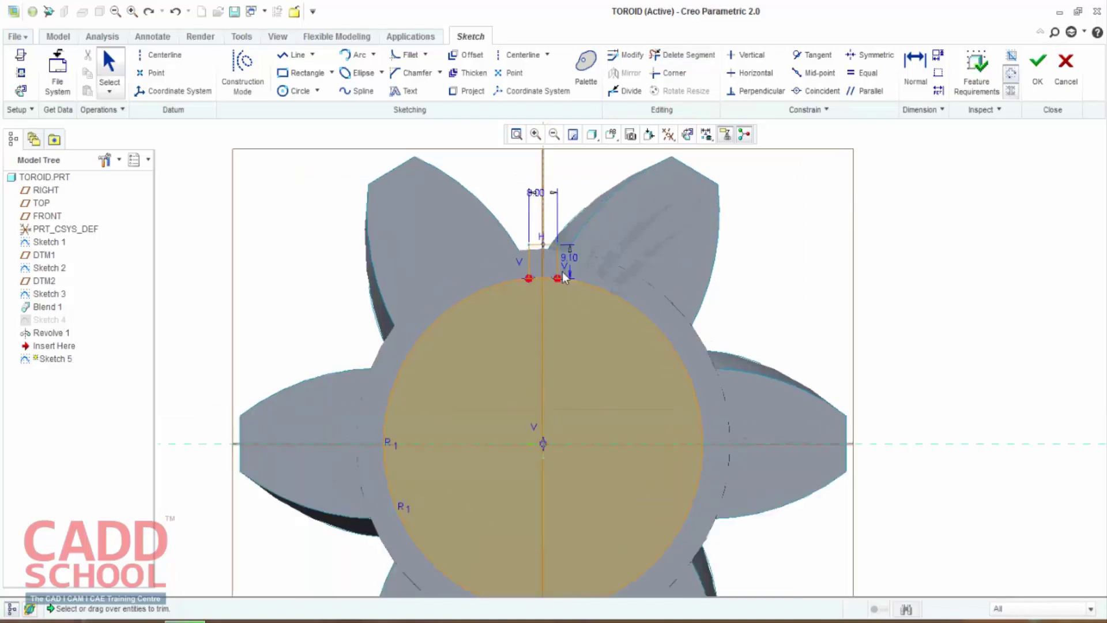
scroll(560, 273, "down", 1)
scroll(560, 274, "down", 2)
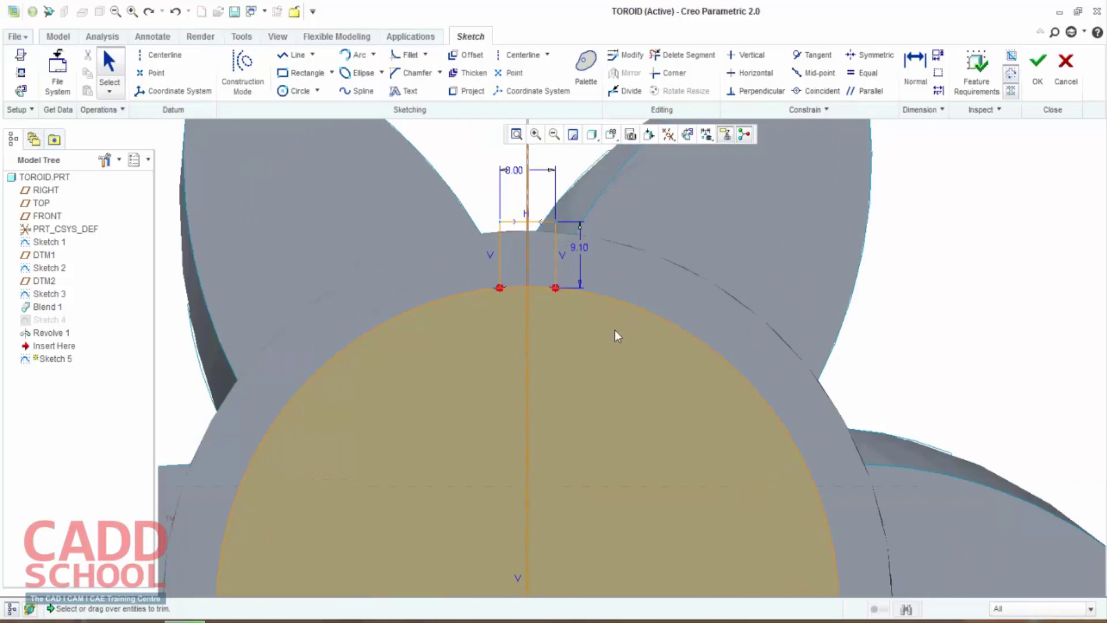
left_click(685, 55)
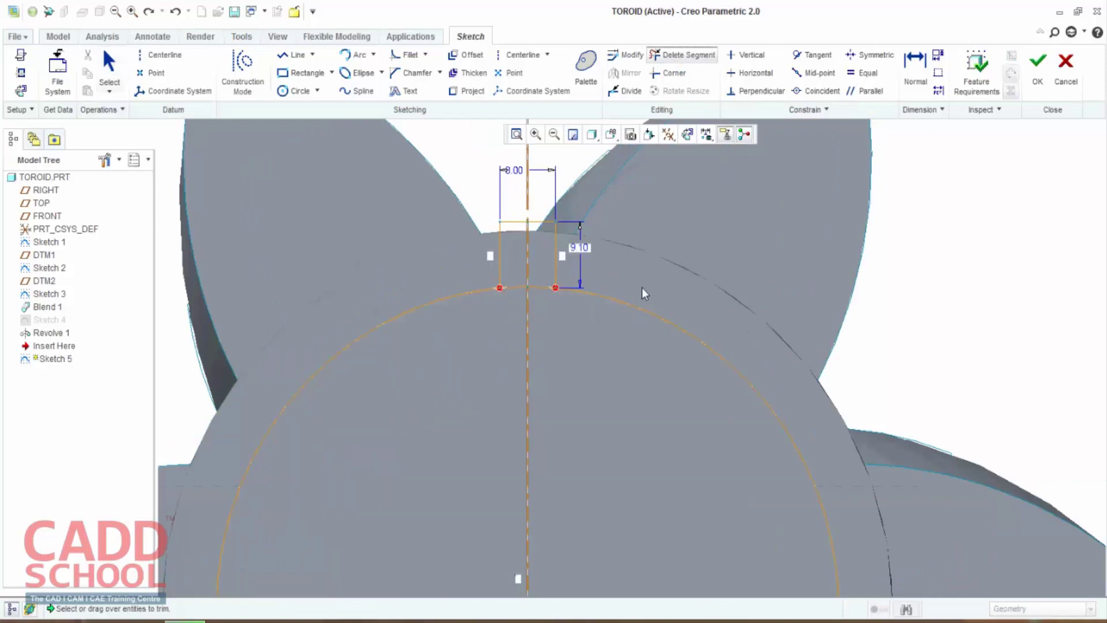
left_click_drag(642, 287, 618, 335)
left_click_drag(397, 285, 460, 324)
middle_click(948, 245)
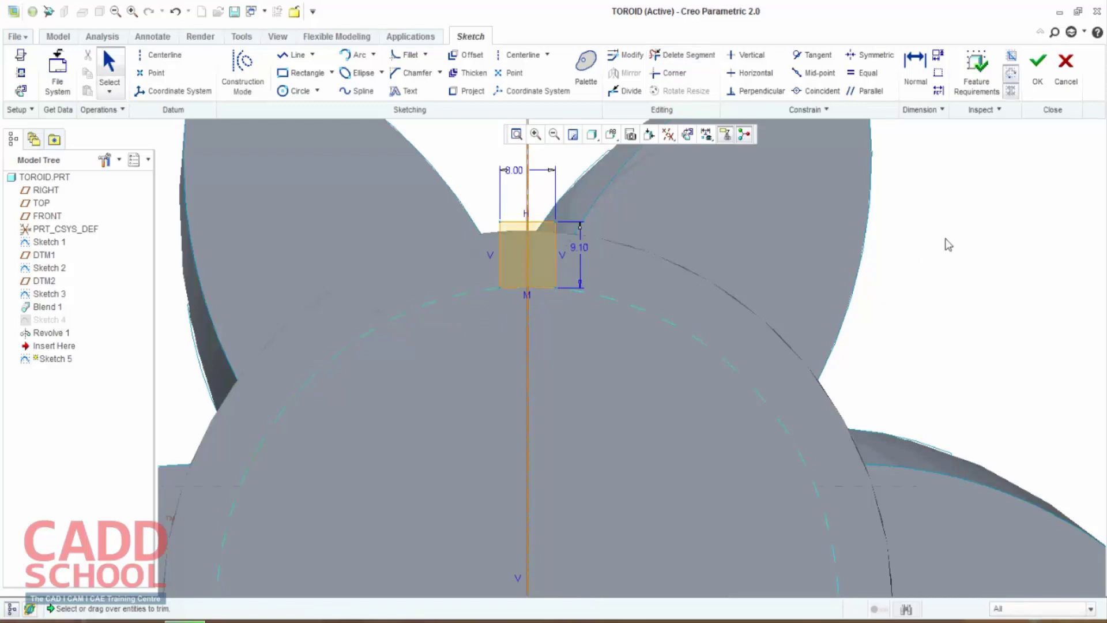
middle_click(966, 336)
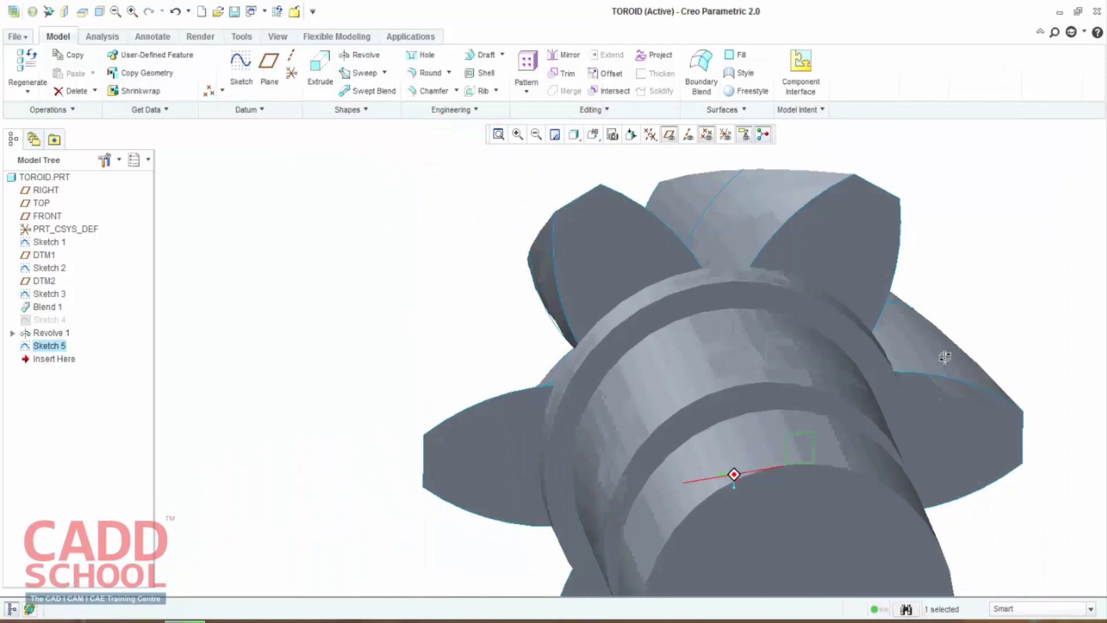
left_click(320, 69)
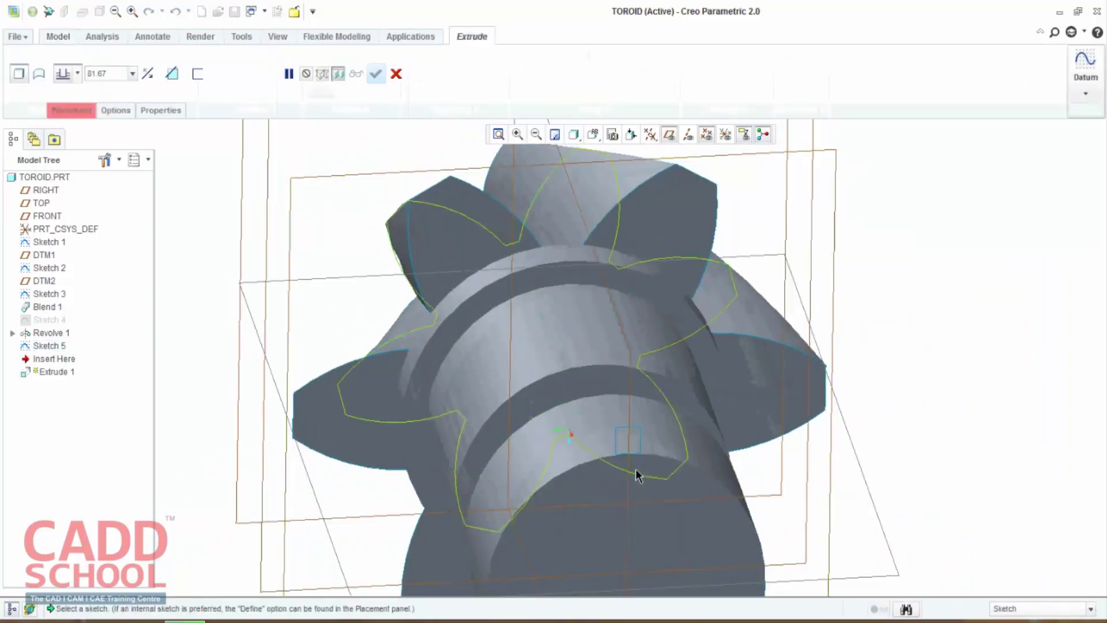
left_click(71, 110)
scroll(611, 469, "down", 2)
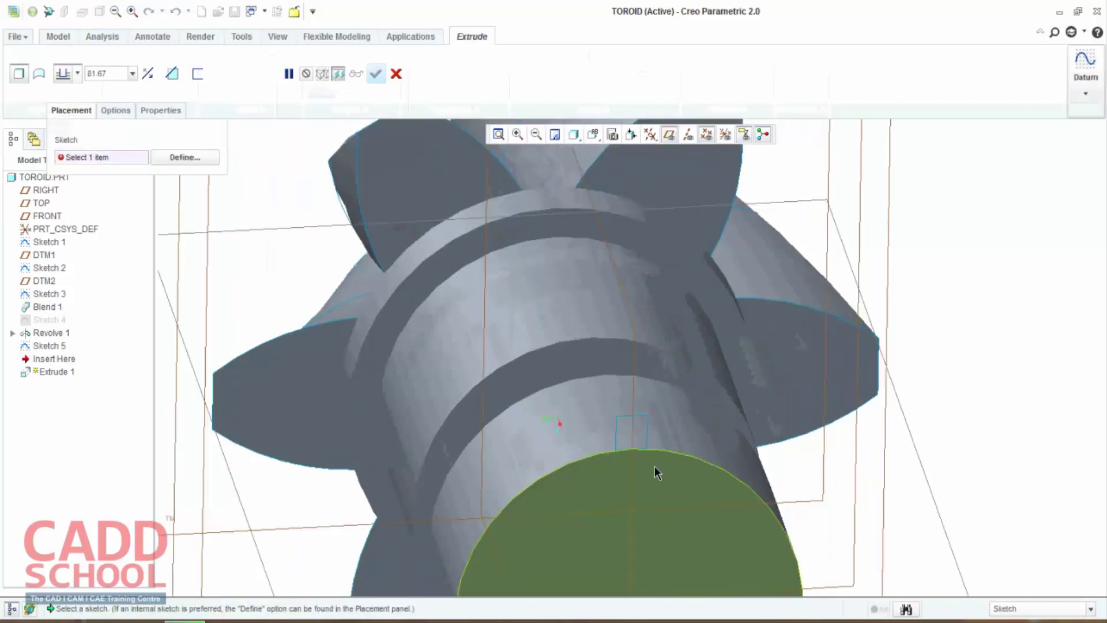
mouse_move(655, 469)
middle_mouse_down()
mouse_move(672, 461)
mouse_move(634, 404)
middle_mouse_up()
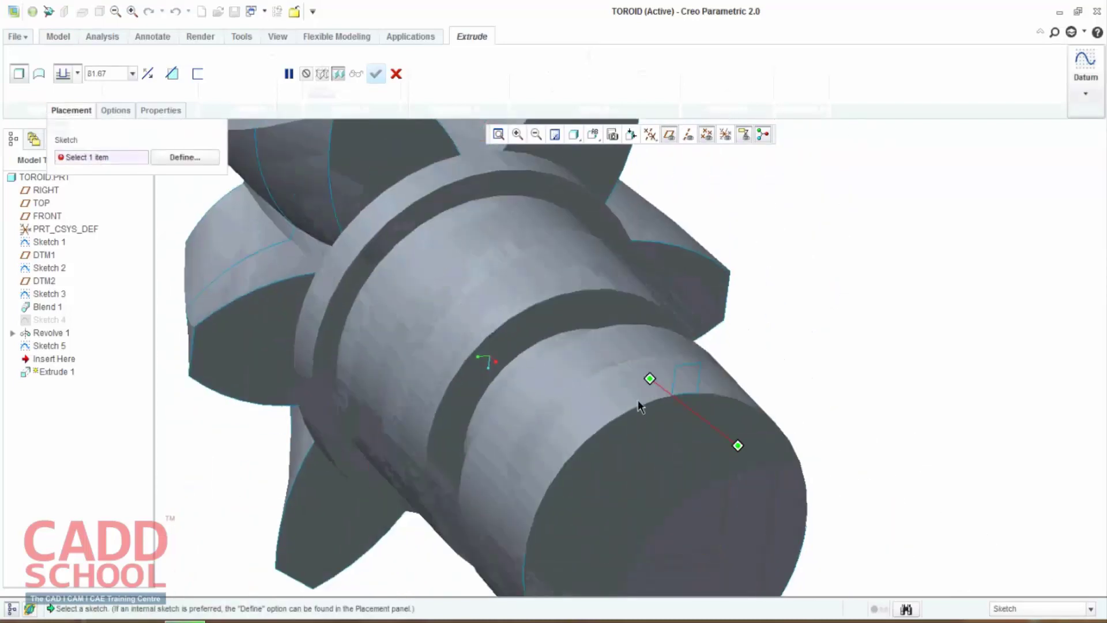
scroll(634, 404, "down", 2)
scroll(625, 447, "down", 2)
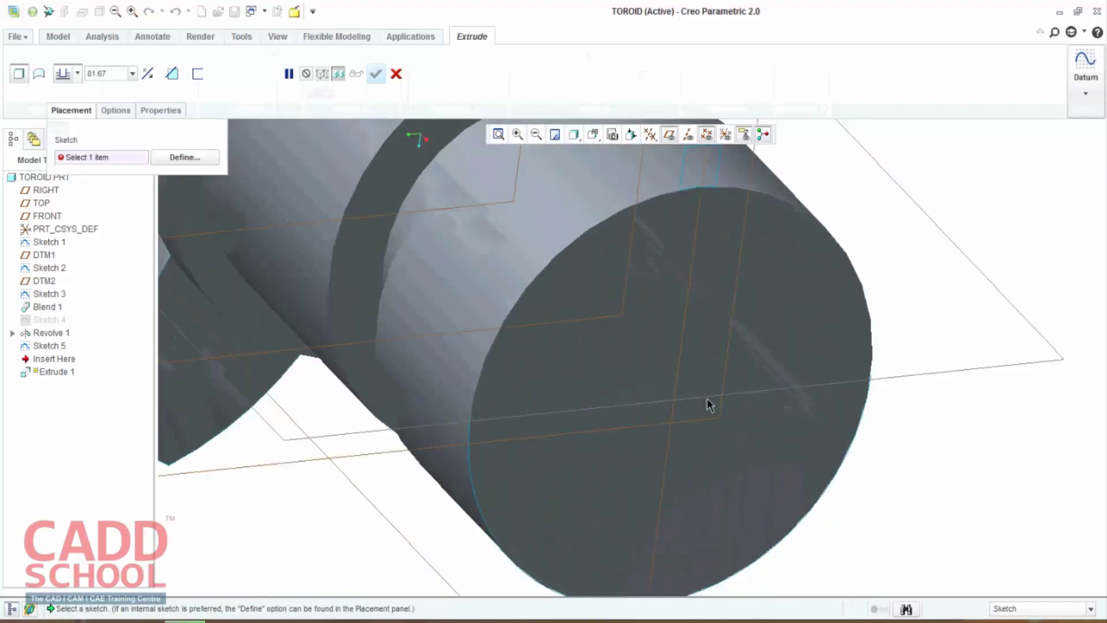
middle_click_drag(703, 436, 472, 526)
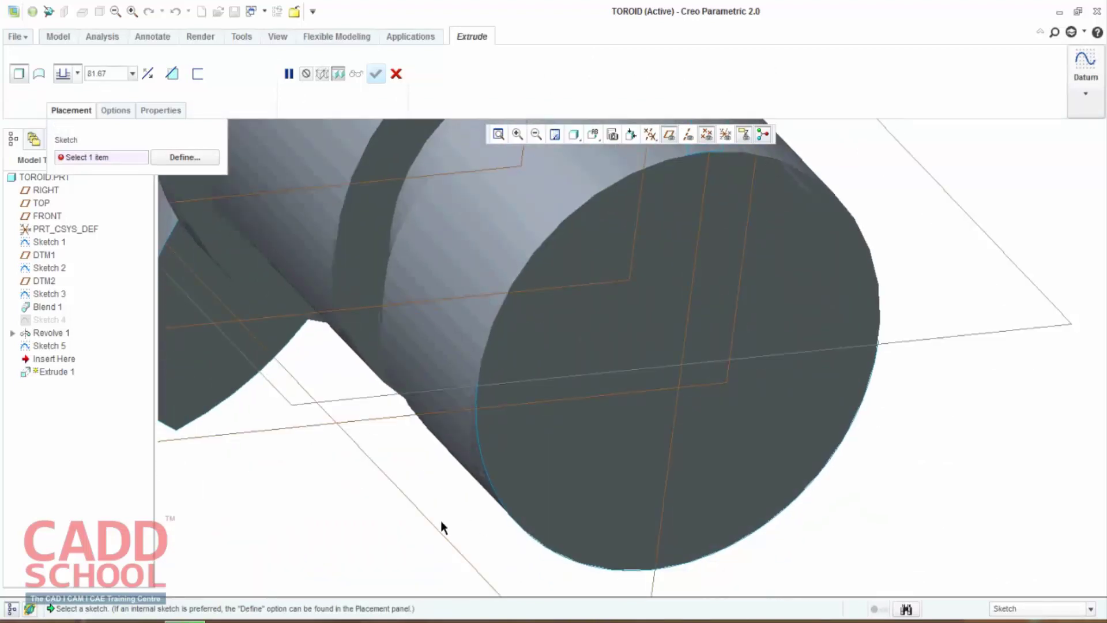
scroll(361, 493, "up", 3)
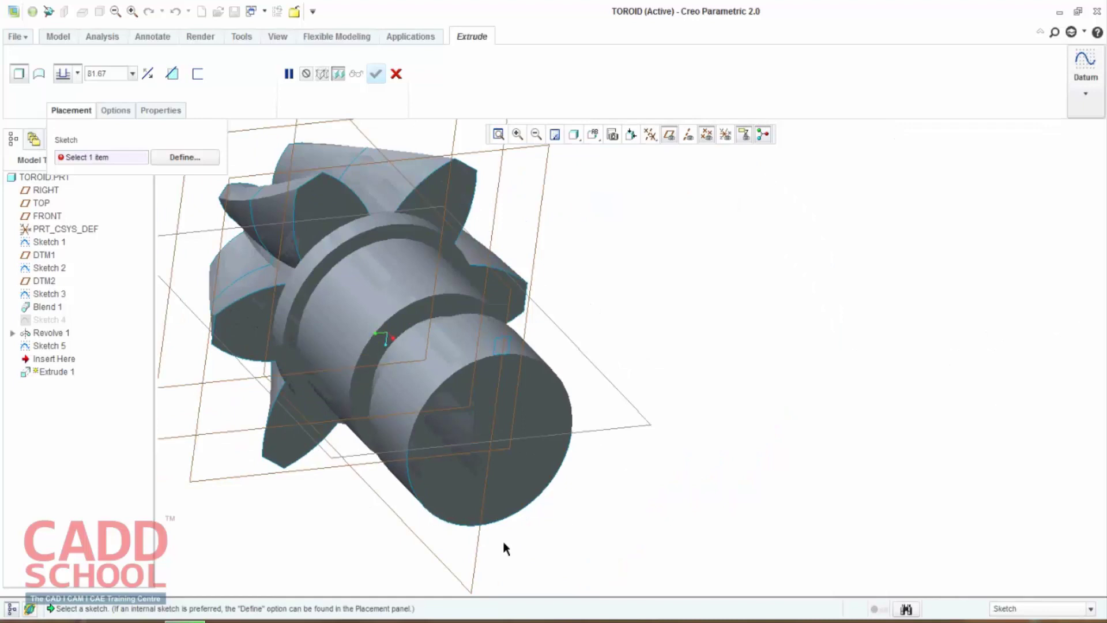
middle_click_drag(507, 528, 545, 522)
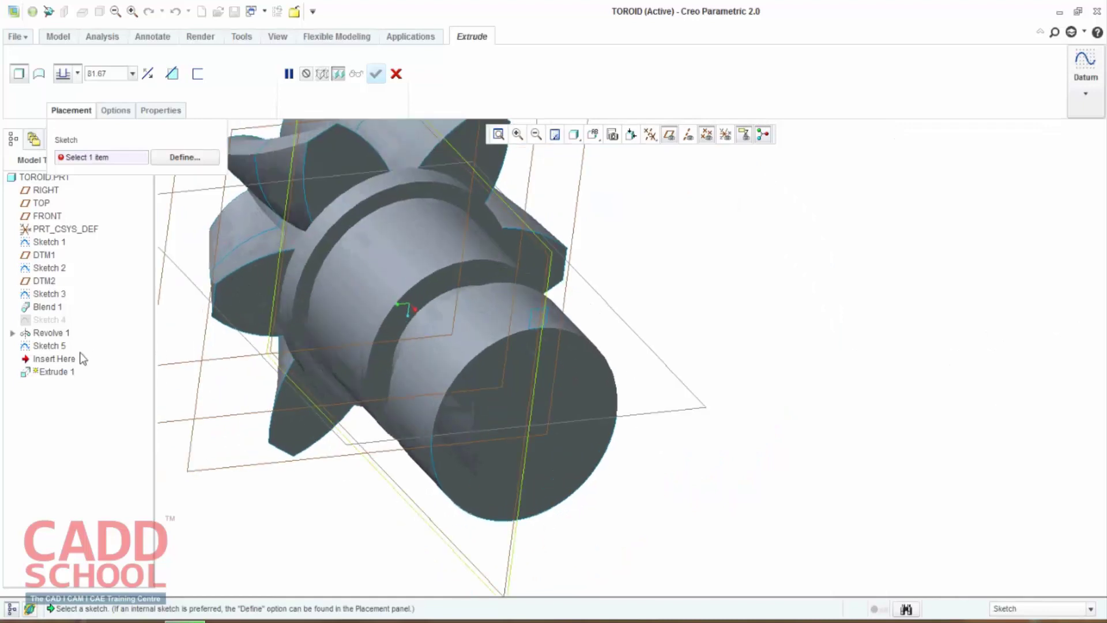
left_click(57, 347)
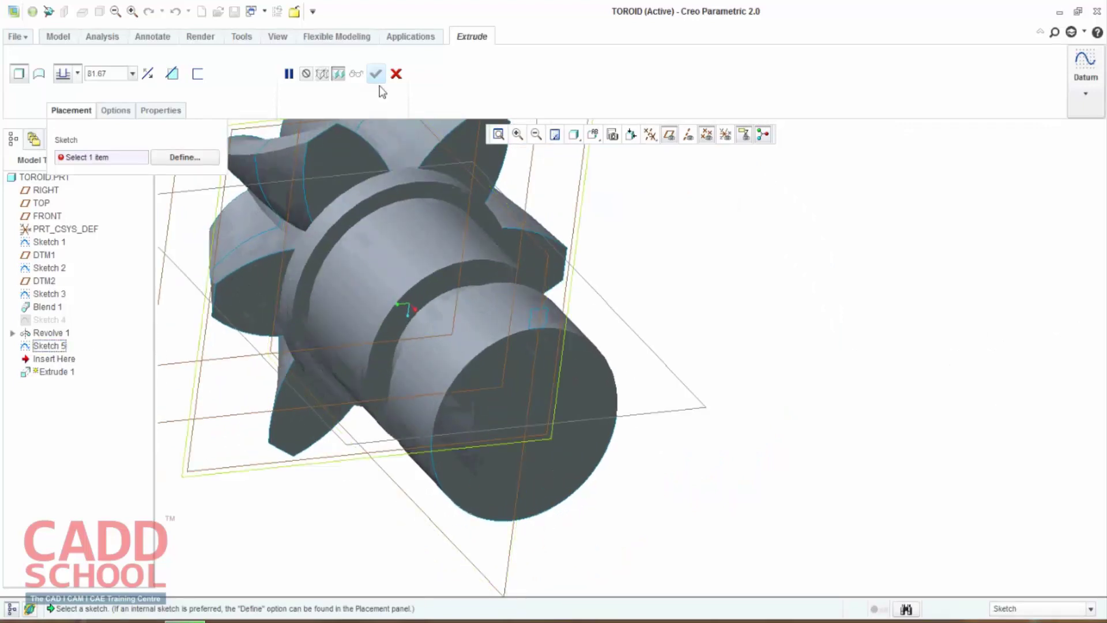
right_click(59, 346)
Step: Redefine Sketch 5, trimming away the remaining lower arcs of the shaft circle
left_click(127, 466)
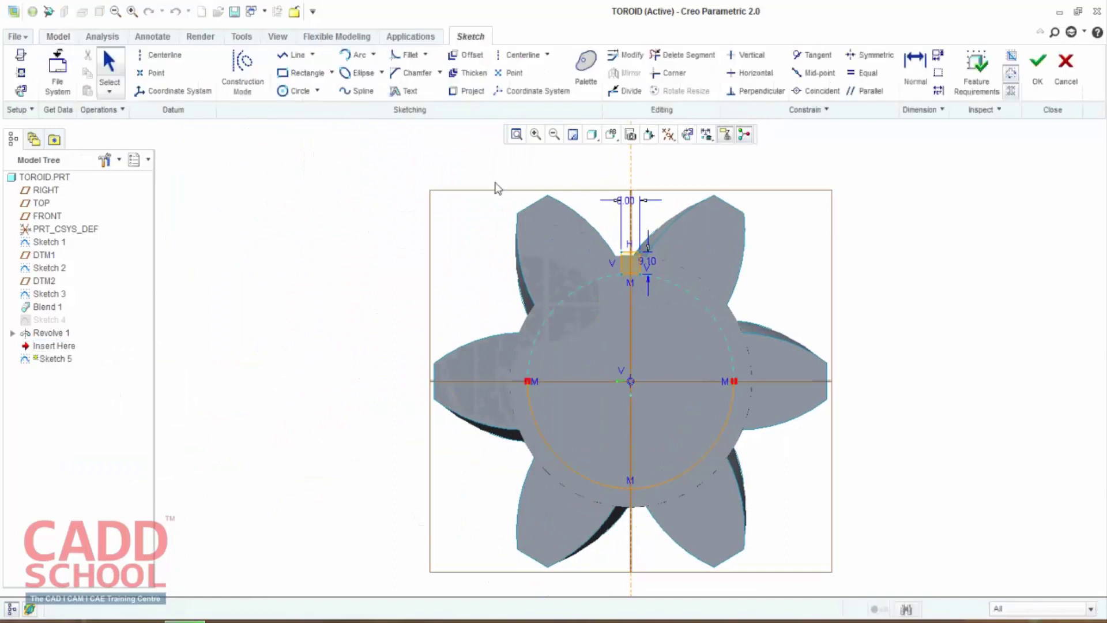
left_click(682, 55)
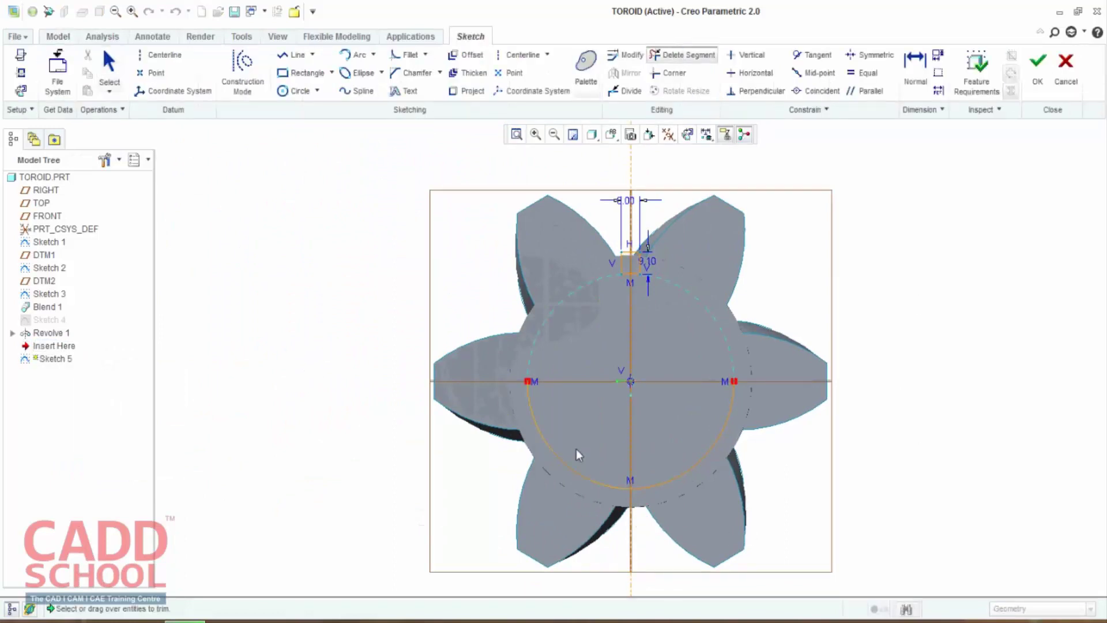
left_click_drag(546, 464, 648, 450)
left_click_drag(710, 467, 715, 473)
middle_click(911, 324)
left_click(1038, 72)
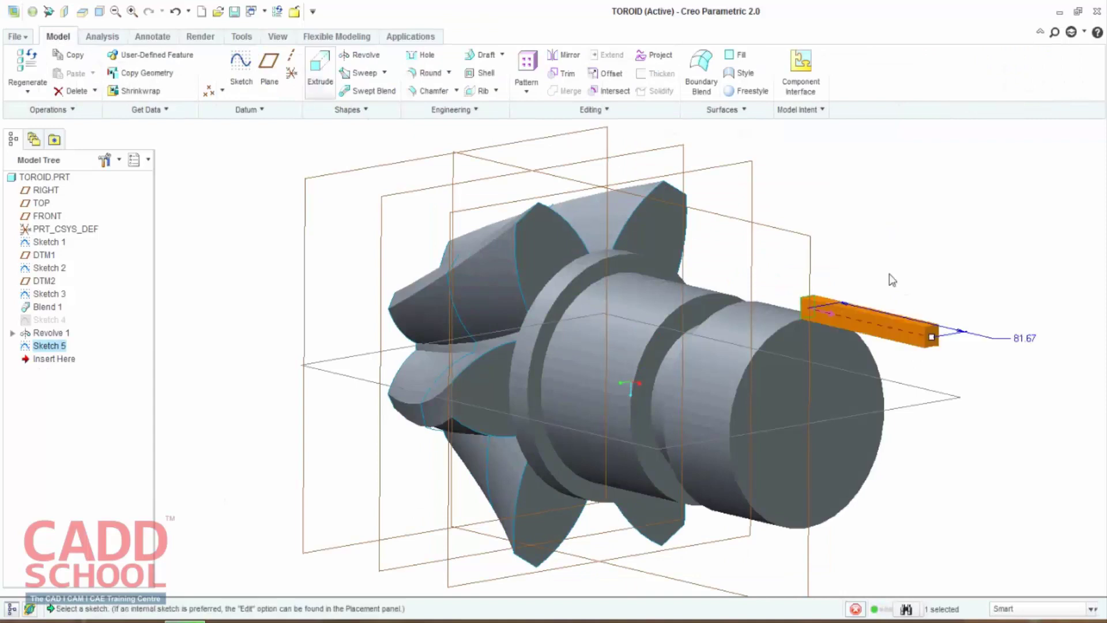
Step: Flip the key extrusion direction and shorten it to 36.00 deep
left_click(146, 76)
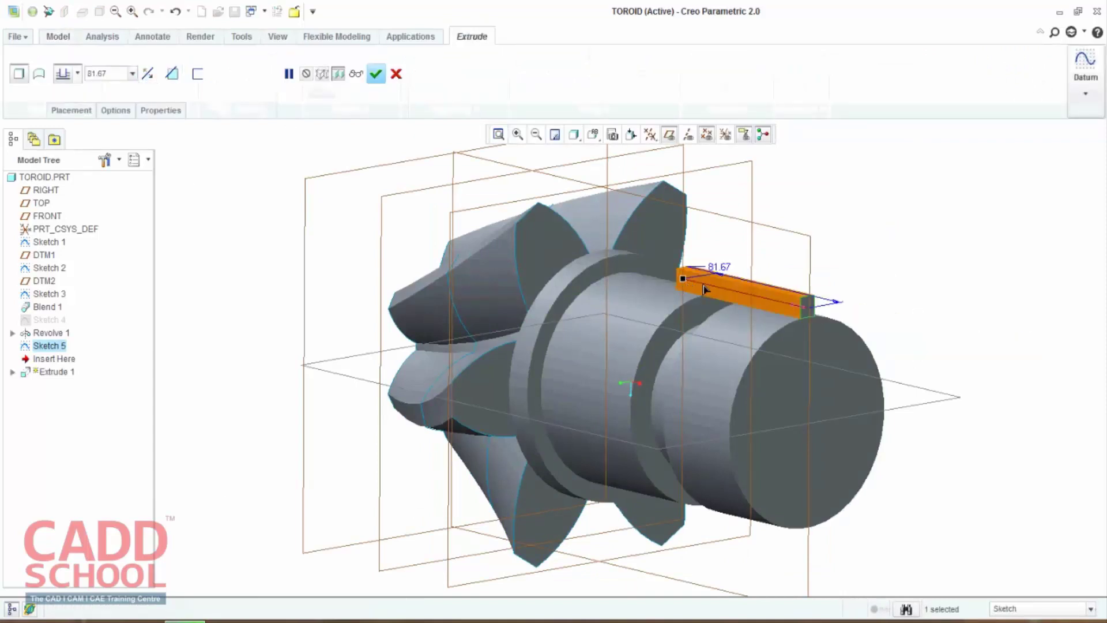
left_click_drag(688, 286, 752, 312)
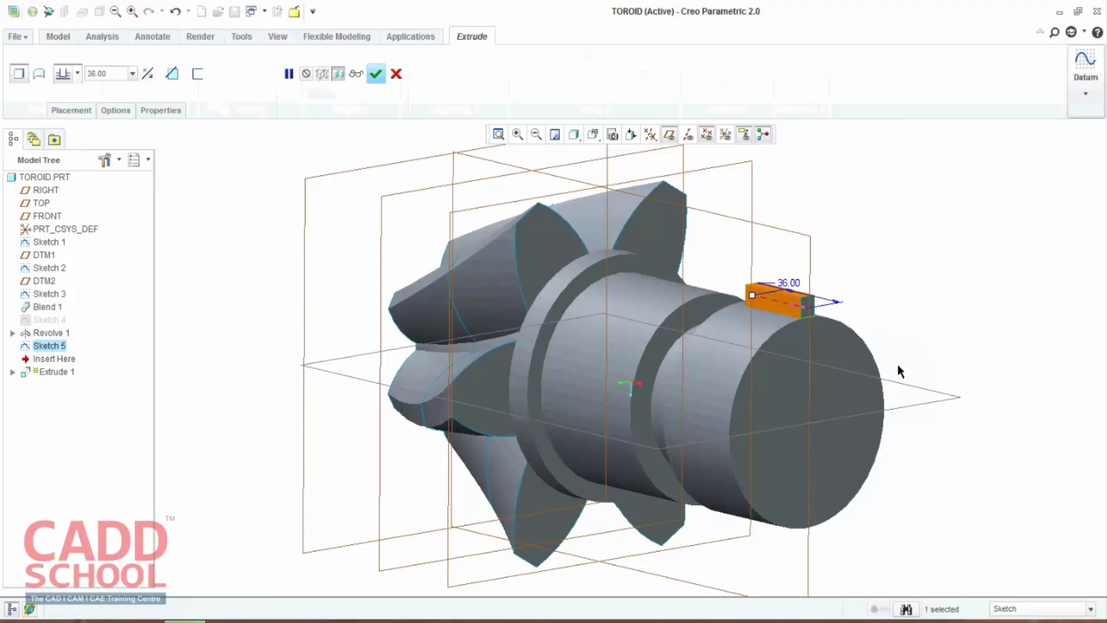
mouse_move(897, 372)
middle_mouse_down()
mouse_move(737, 228)
mouse_move(709, 235)
mouse_move(743, 246)
middle_mouse_up()
scroll(720, 242, "down", 3)
scroll(686, 241, "down", 1)
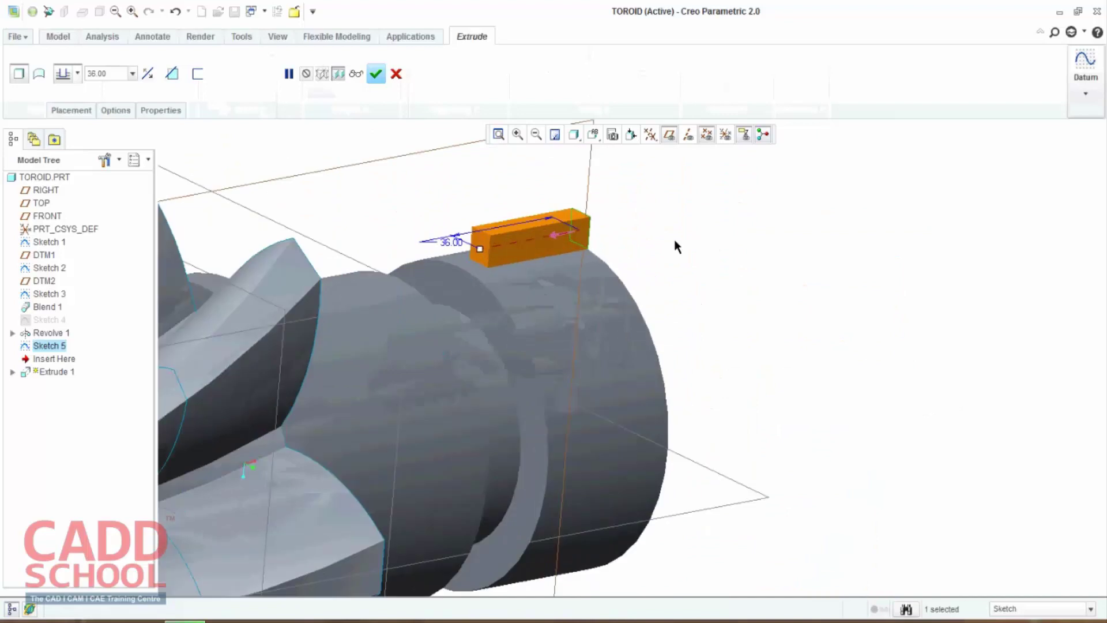
scroll(680, 242, "down", 2)
scroll(682, 240, "down", 1)
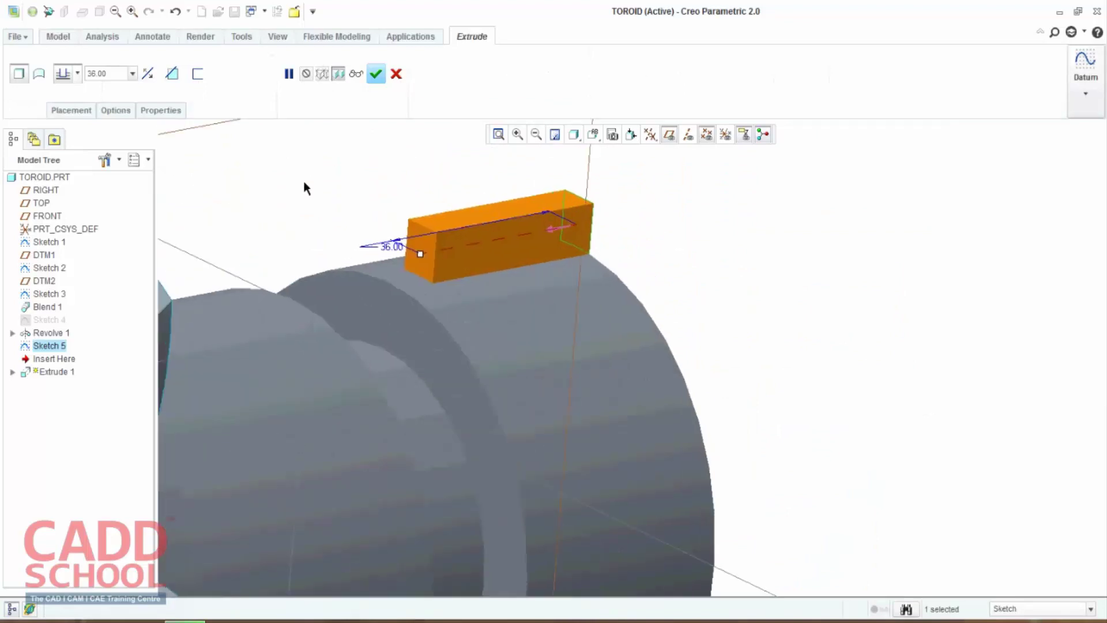
Step: Extrude the key To Selected up to the shaft shoulder face, completing Extrude 1
left_click(77, 74)
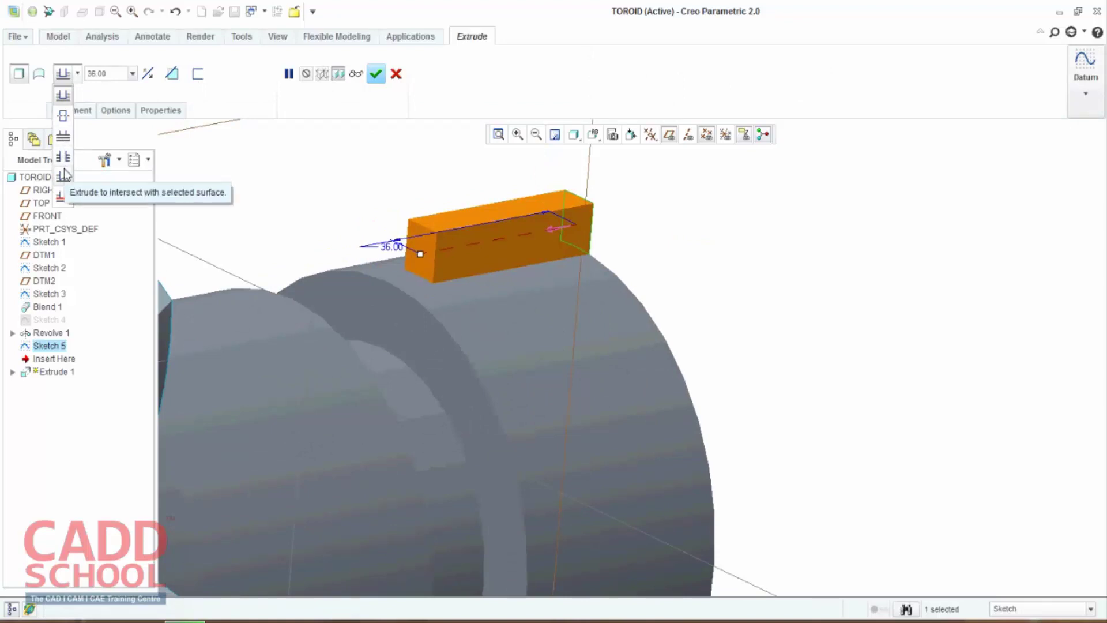
left_click(64, 175)
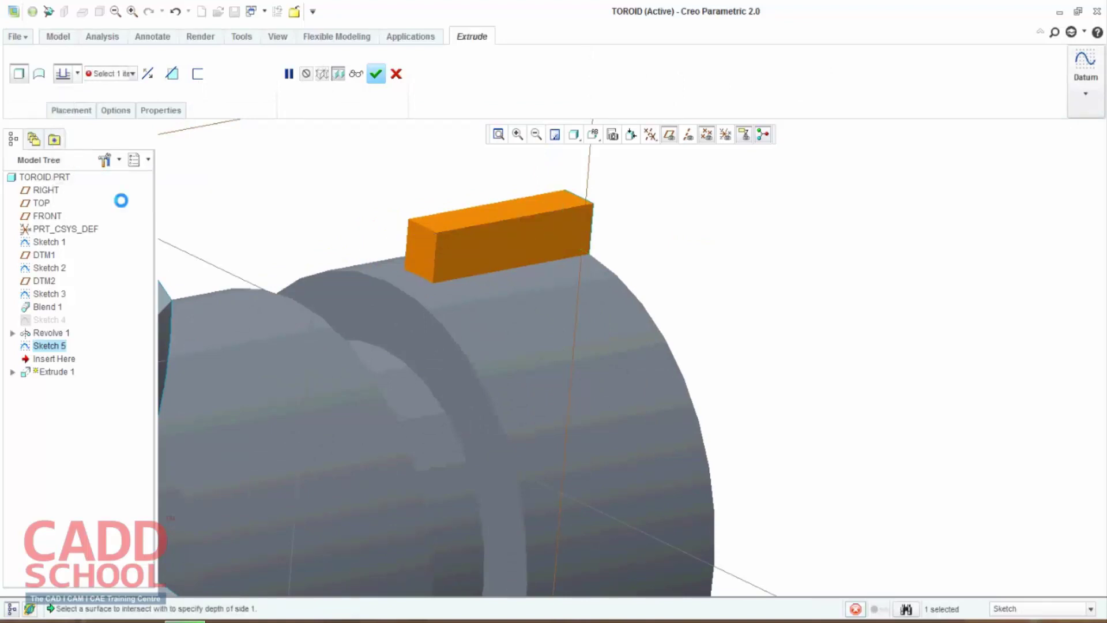
left_click(395, 316)
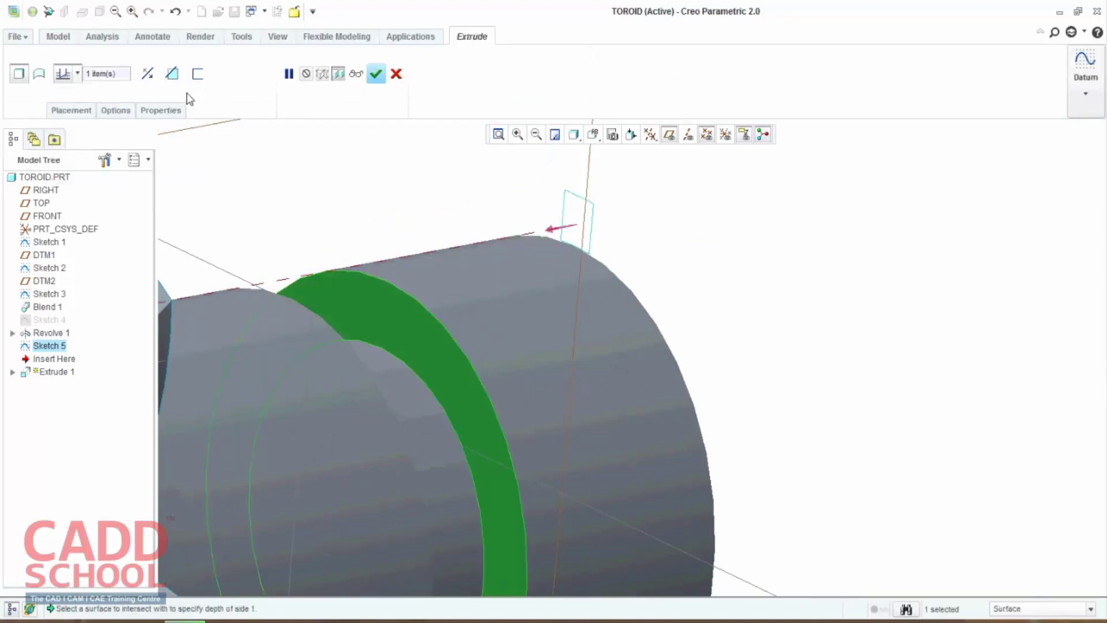
left_click(77, 74)
left_click(64, 92)
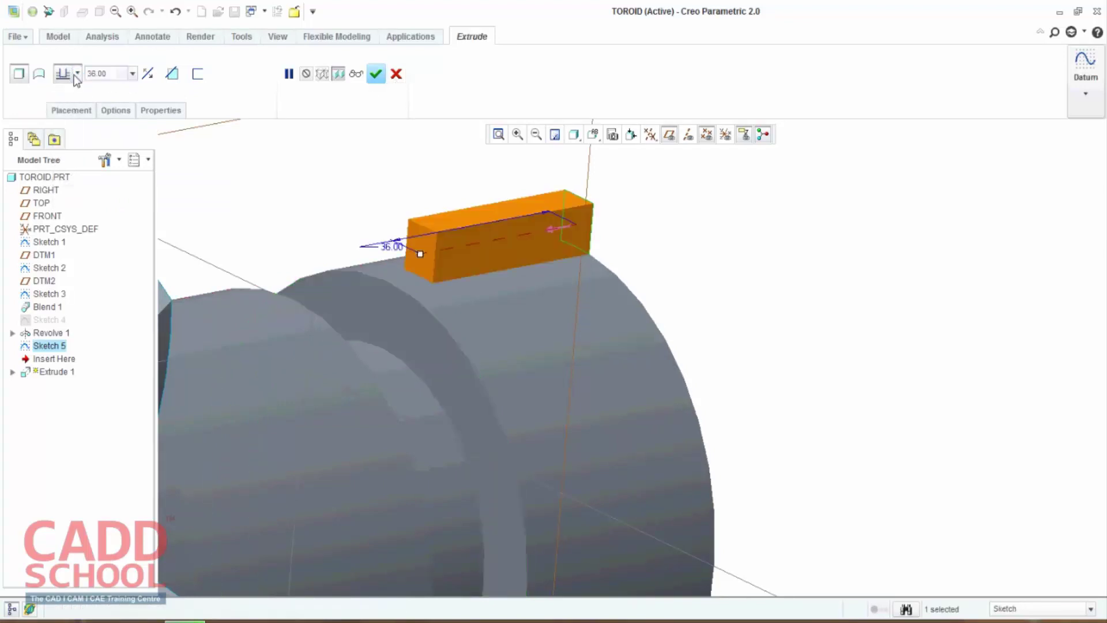
left_click(76, 74)
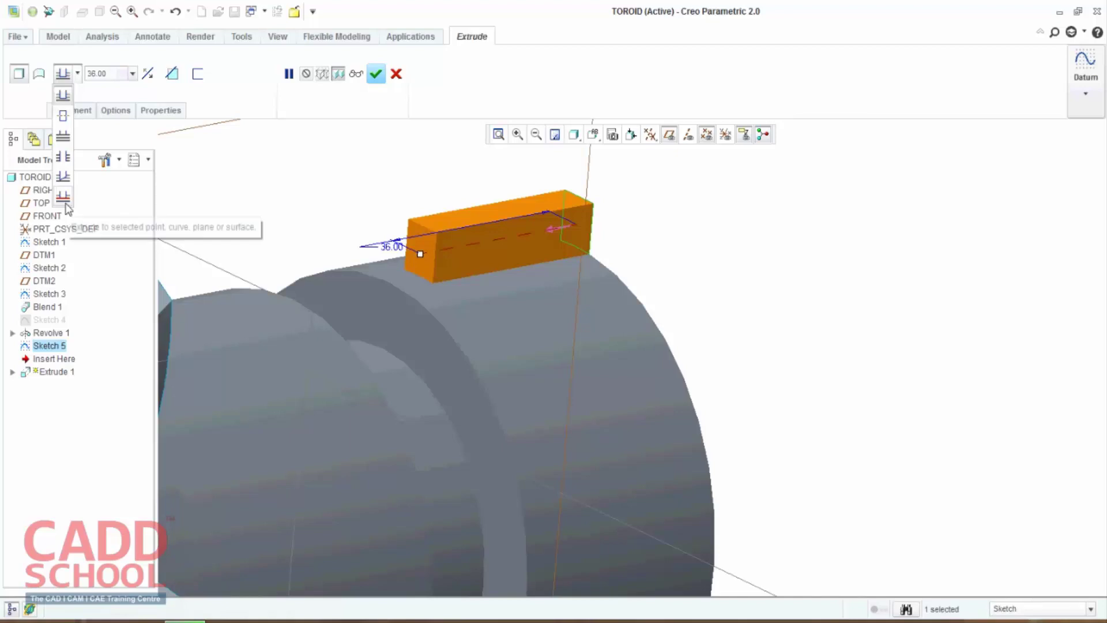
left_click(67, 209)
left_click(385, 289)
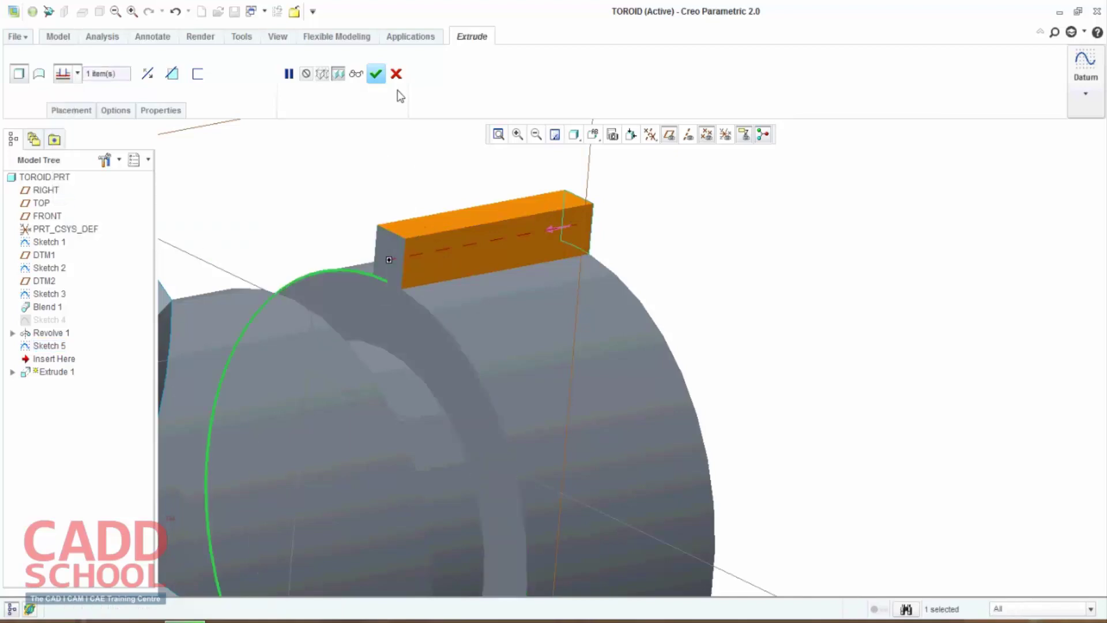
left_click(376, 73)
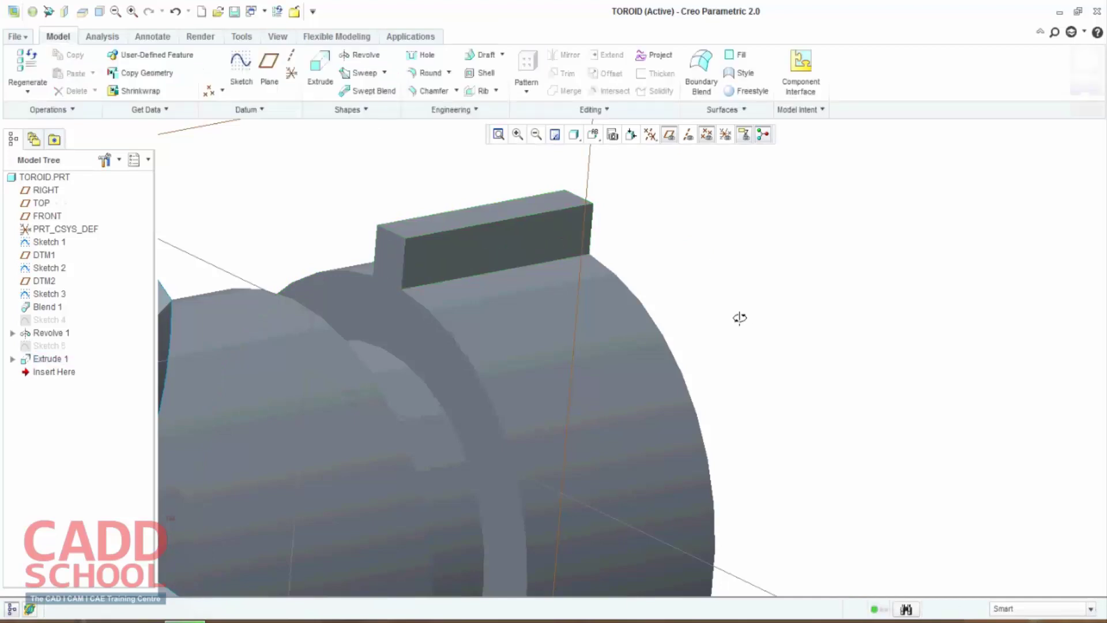
scroll(739, 318, "down", 3)
middle_click_drag(635, 300, 692, 297)
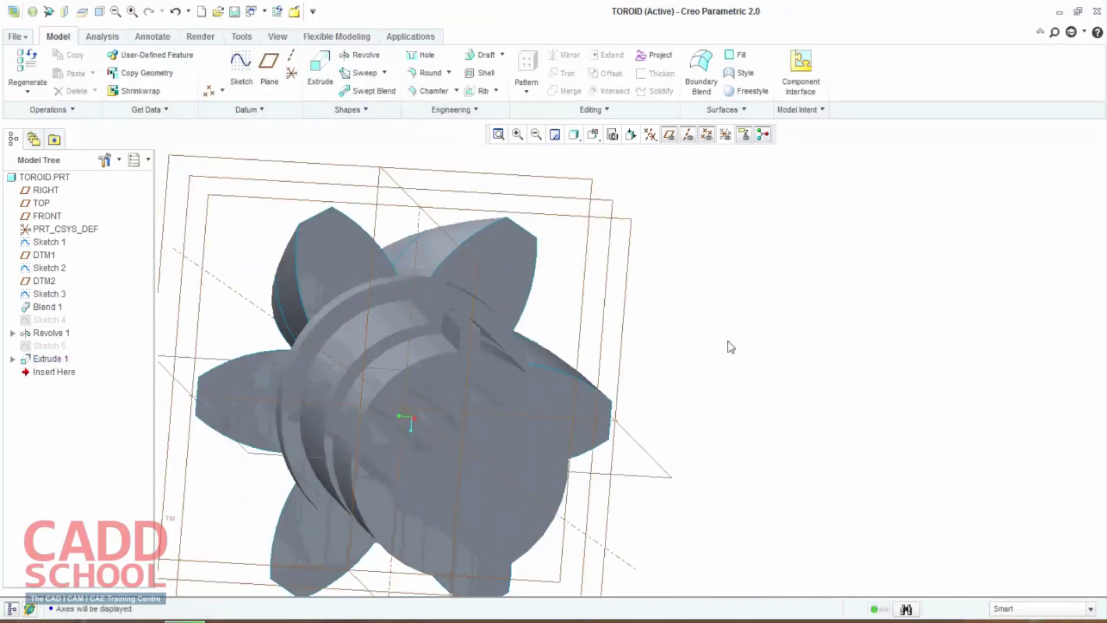
middle_click_drag(743, 353, 771, 313)
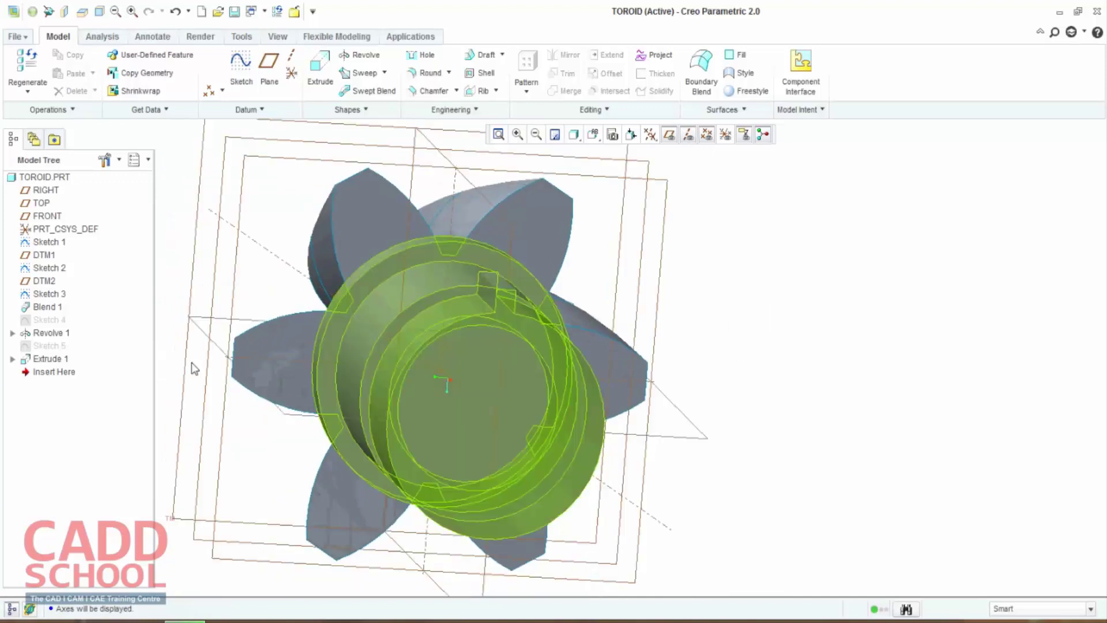
left_click(51, 359)
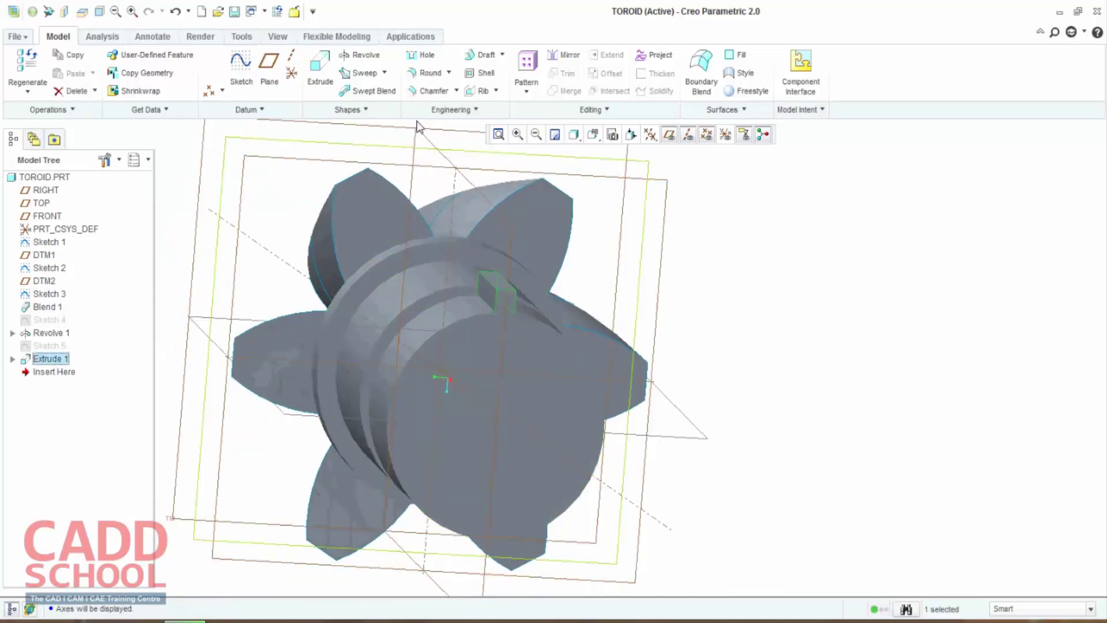
left_click(534, 66)
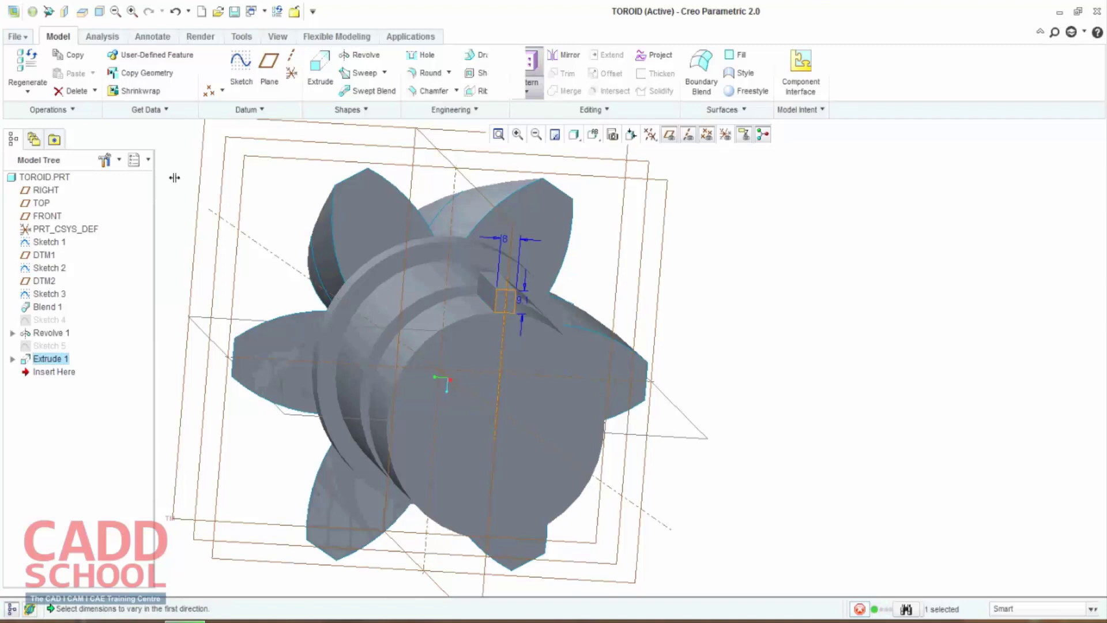
left_click(61, 74)
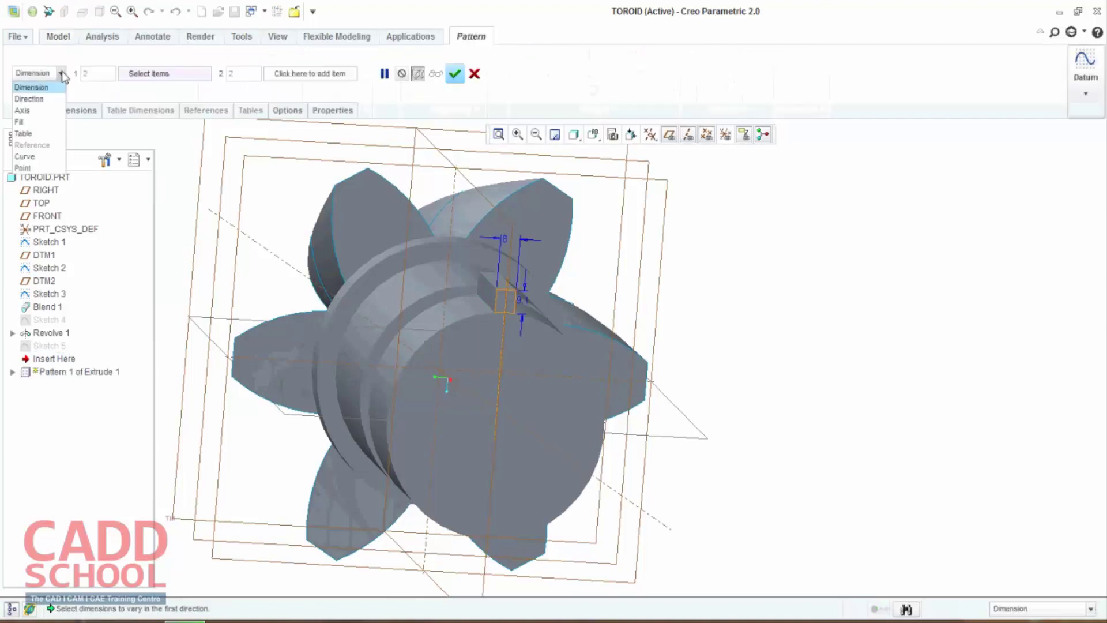
left_click(40, 111)
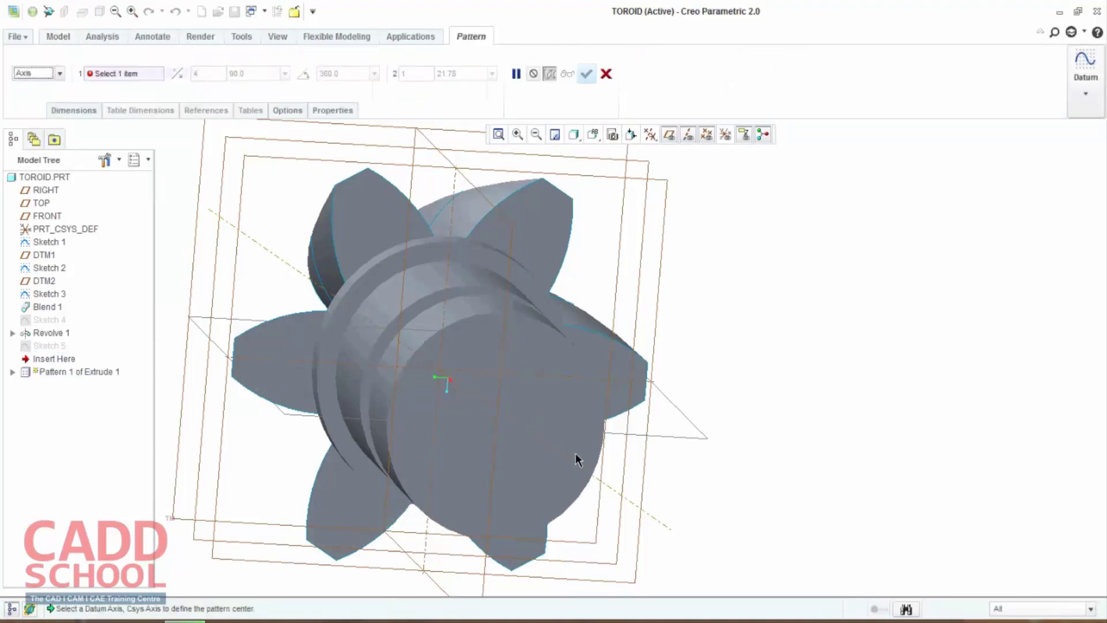
left_click(609, 490)
mouse_move(610, 489)
middle_mouse_down()
mouse_move(740, 362)
mouse_move(718, 392)
mouse_move(710, 384)
mouse_move(771, 413)
mouse_move(741, 408)
mouse_move(751, 409)
middle_mouse_up()
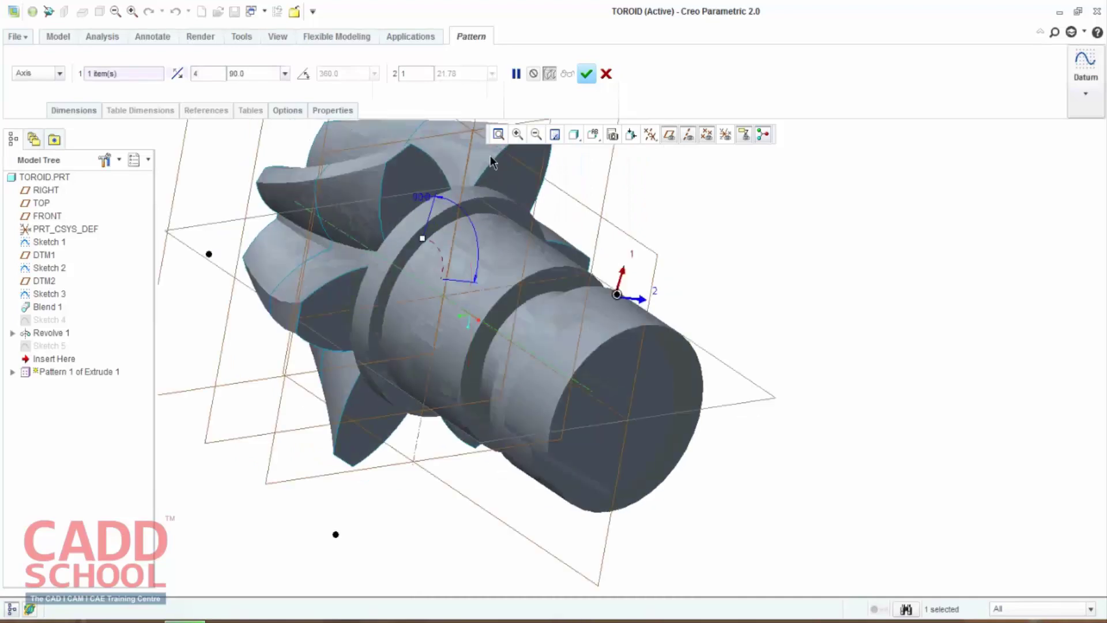
right_click(131, 74)
left_click(143, 88)
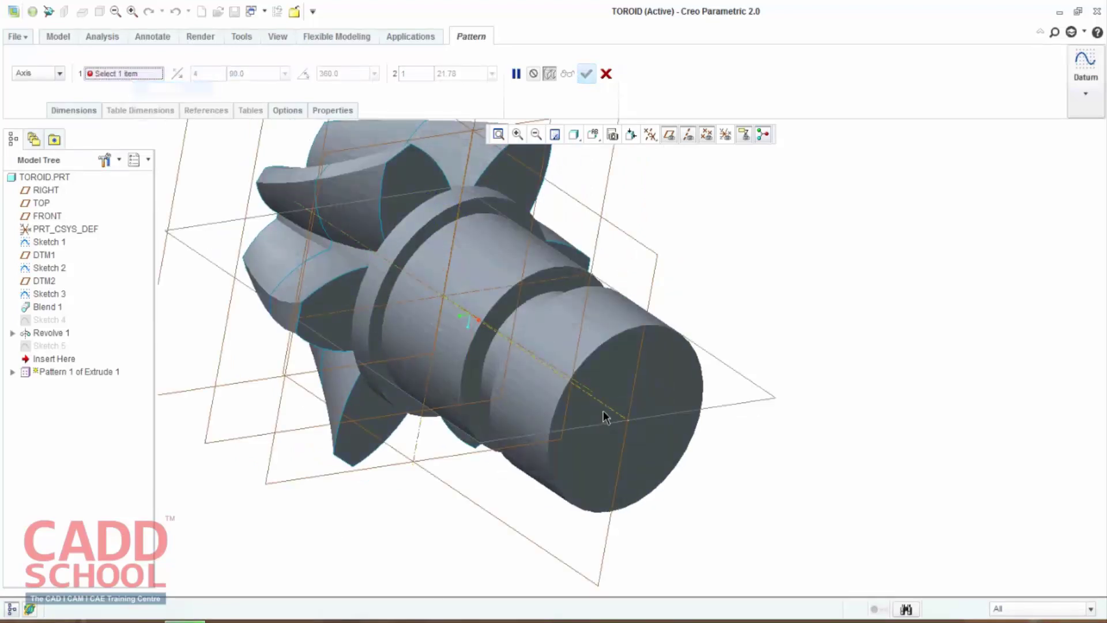
middle_click_drag(686, 419, 623, 444)
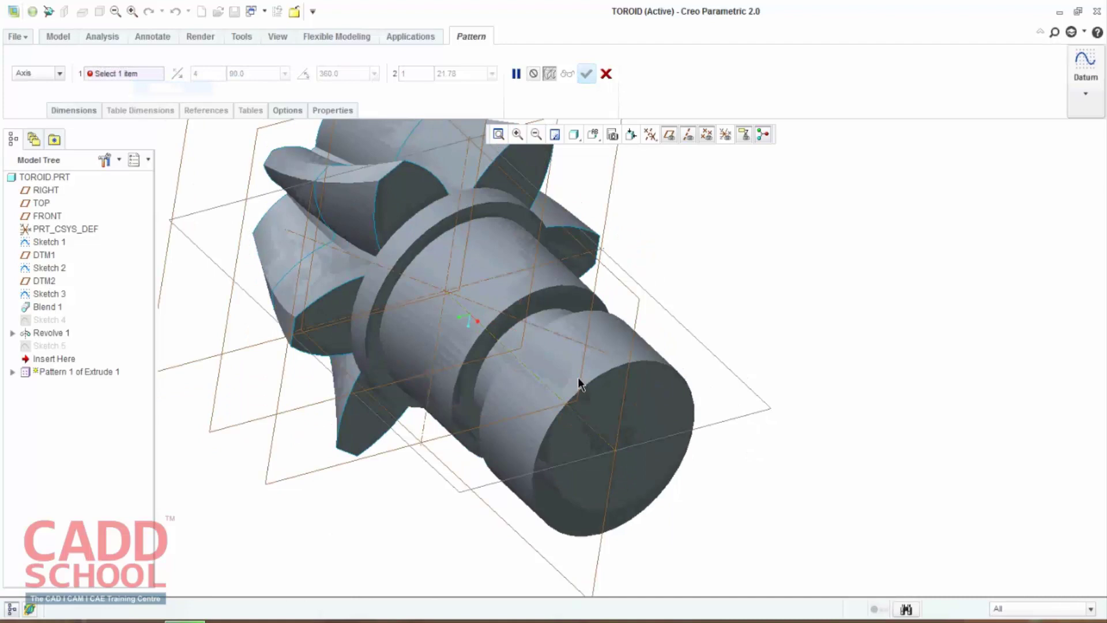
left_click(594, 432)
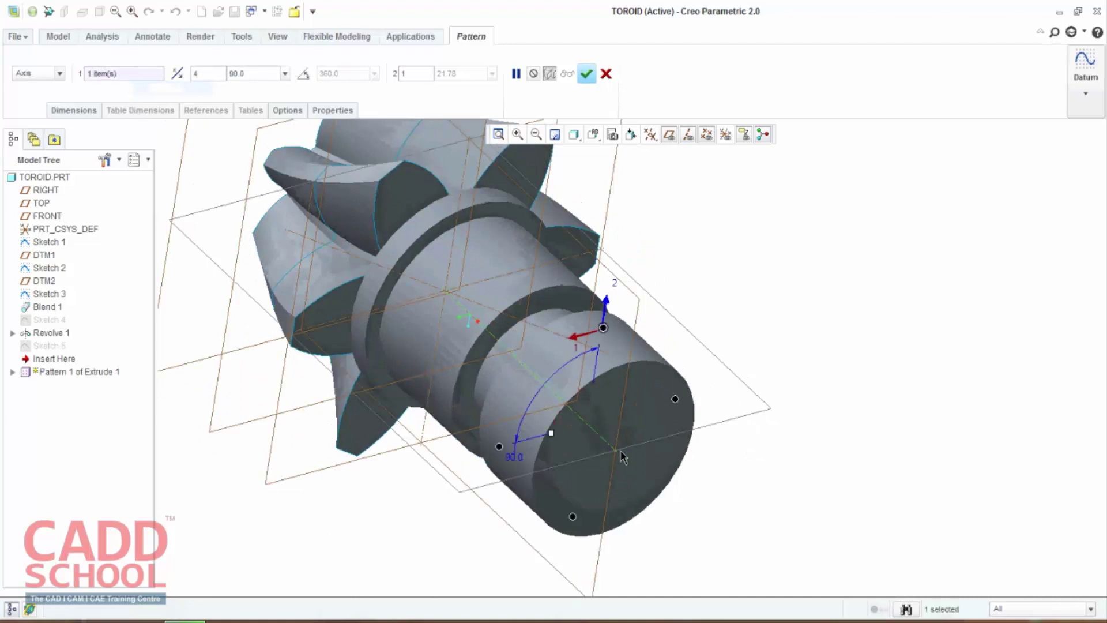
mouse_move(622, 458)
middle_mouse_down()
mouse_move(778, 455)
mouse_move(766, 448)
middle_mouse_up()
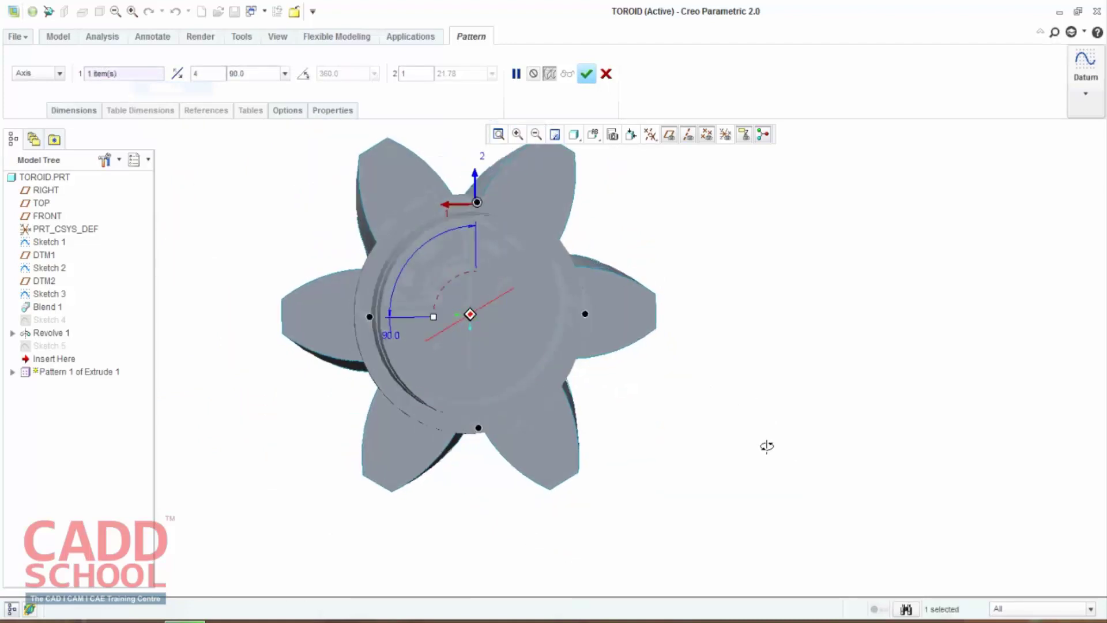
left_click(302, 75)
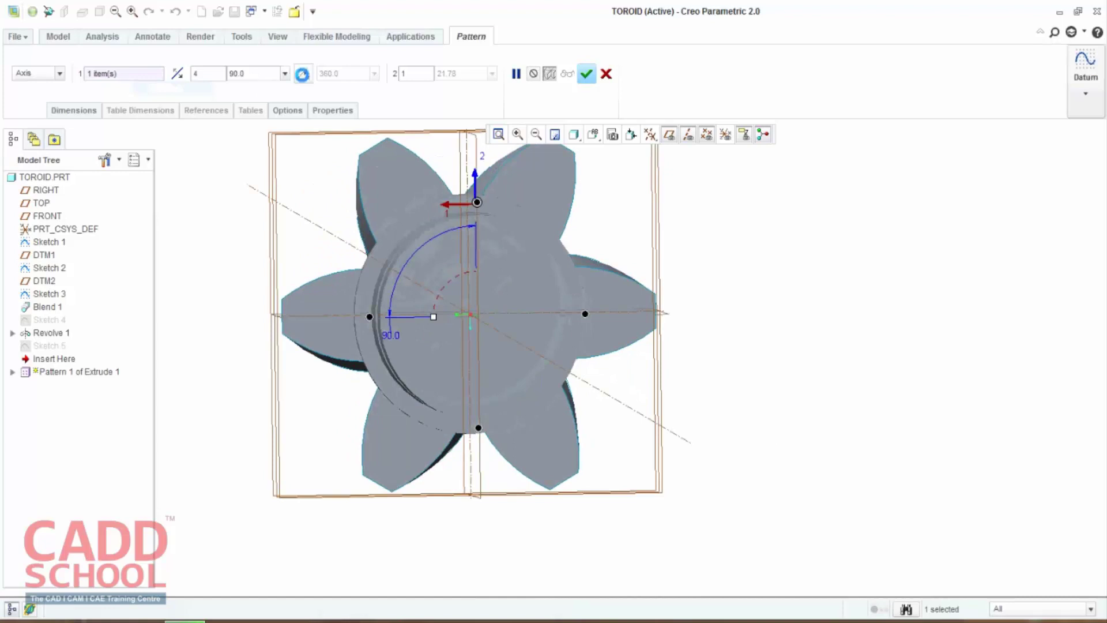
double_click(203, 77)
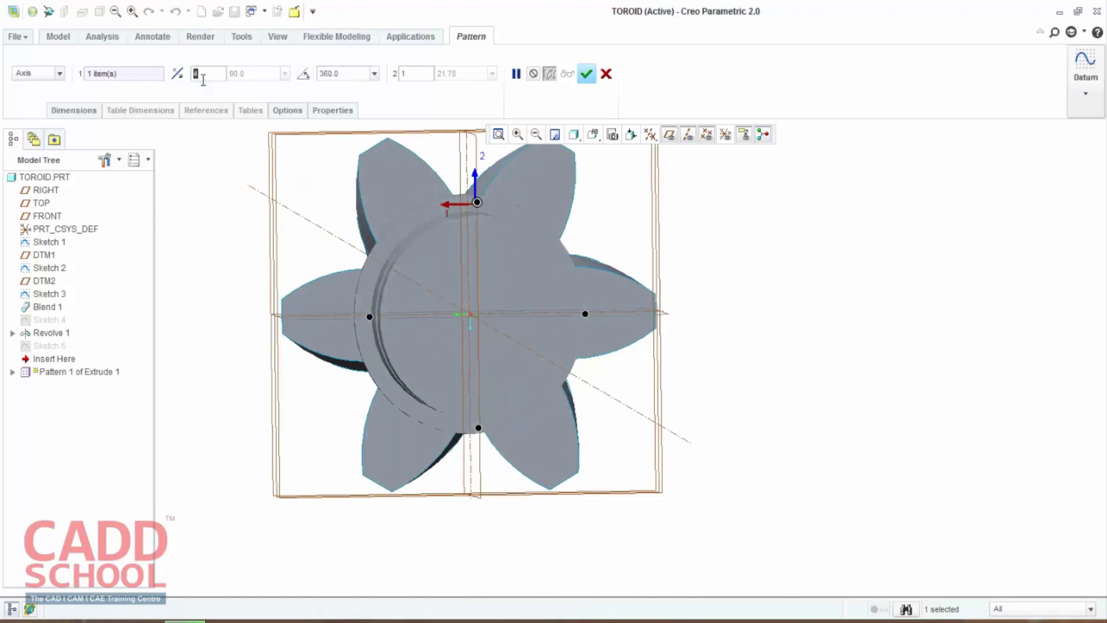
type("10")
key("Return")
type("12")
key("Return")
type("14")
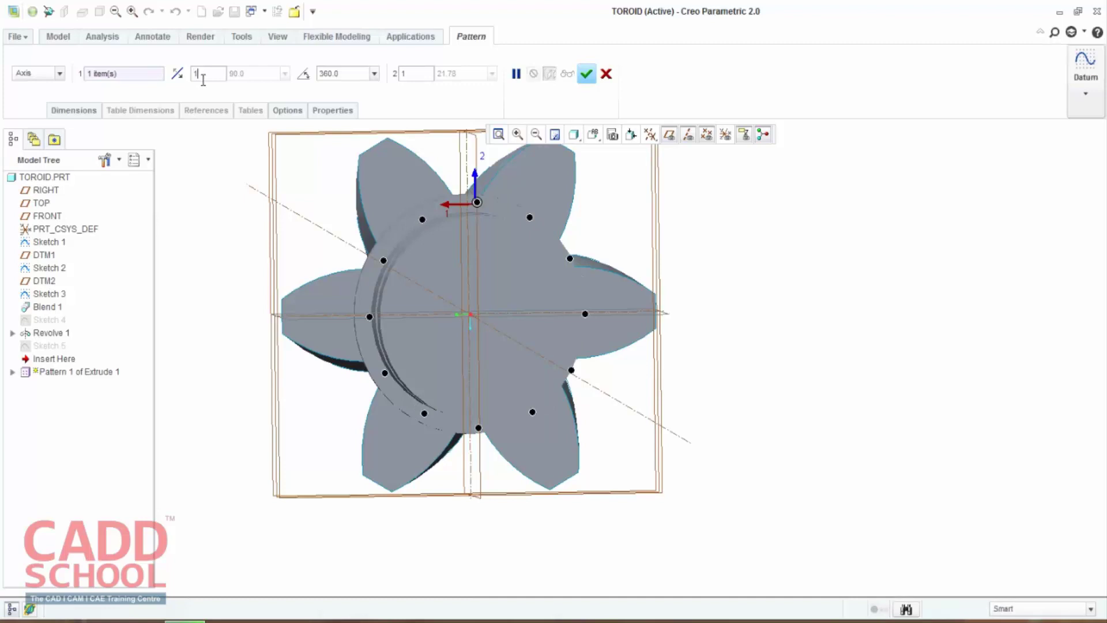
key("Return")
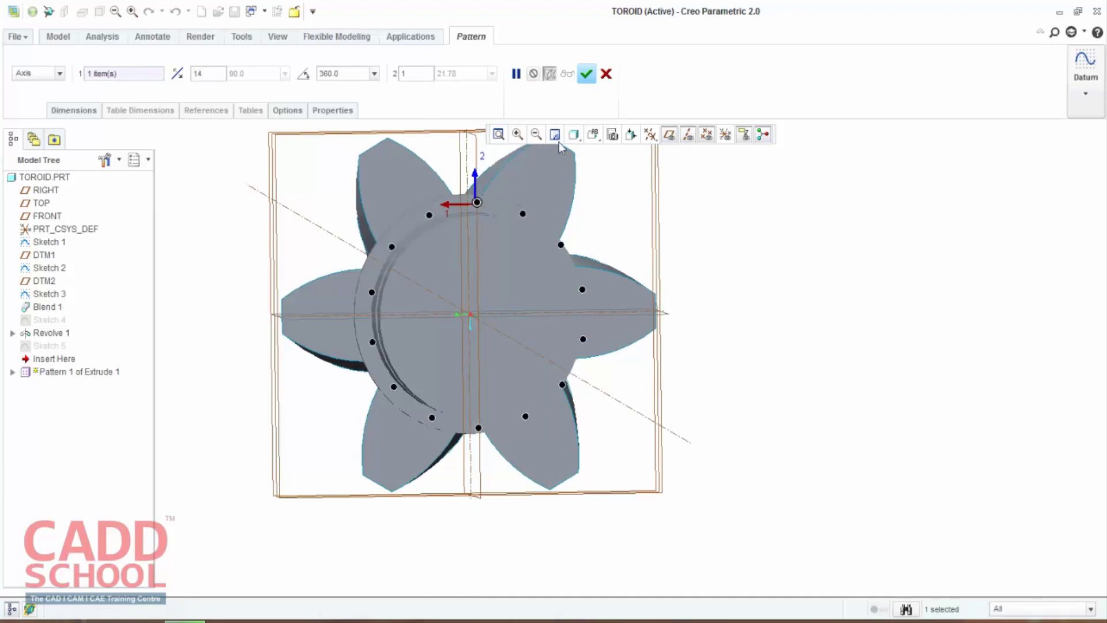
left_click(586, 74)
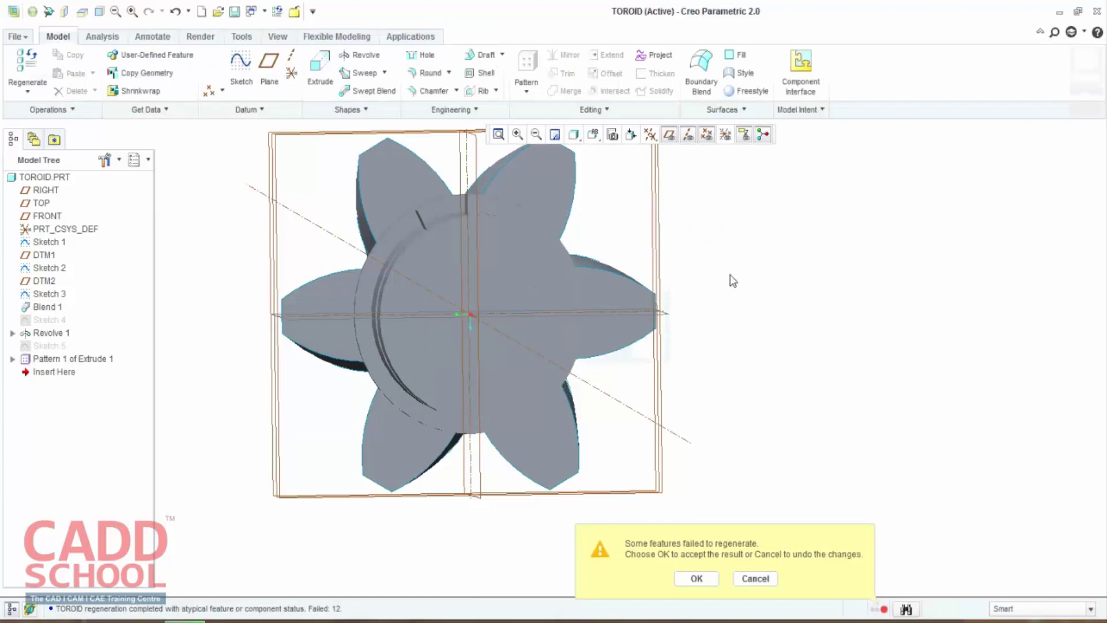
left_click(755, 578)
middle_click_drag(738, 444, 759, 455)
key("ctrl+z")
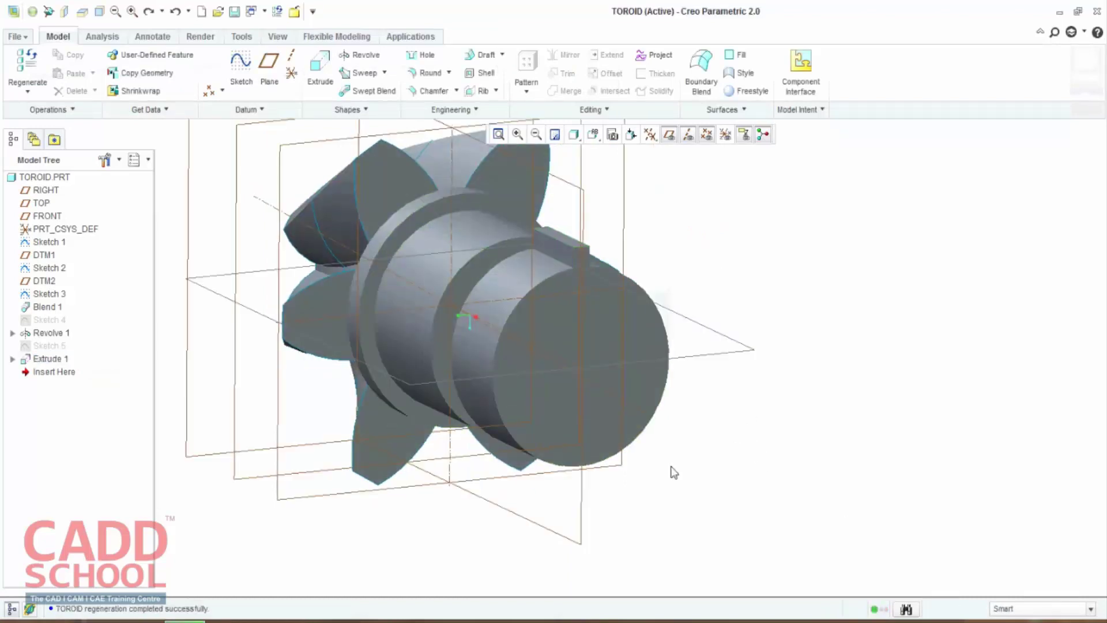
Step: Start an axis pattern of the key around the shaft axis
left_click(553, 254)
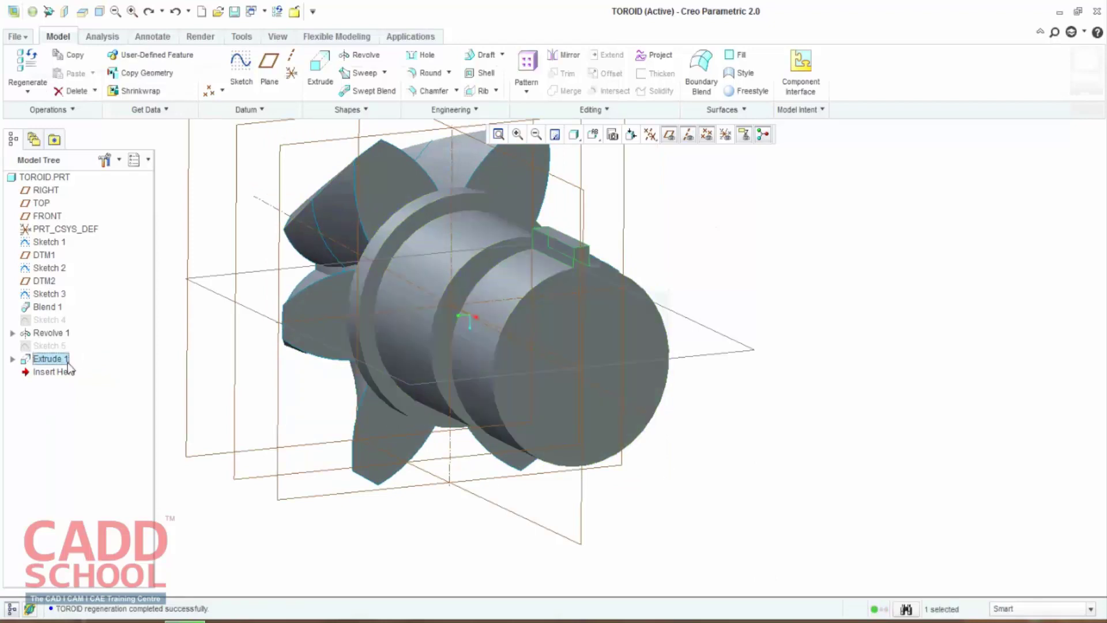
left_click(526, 66)
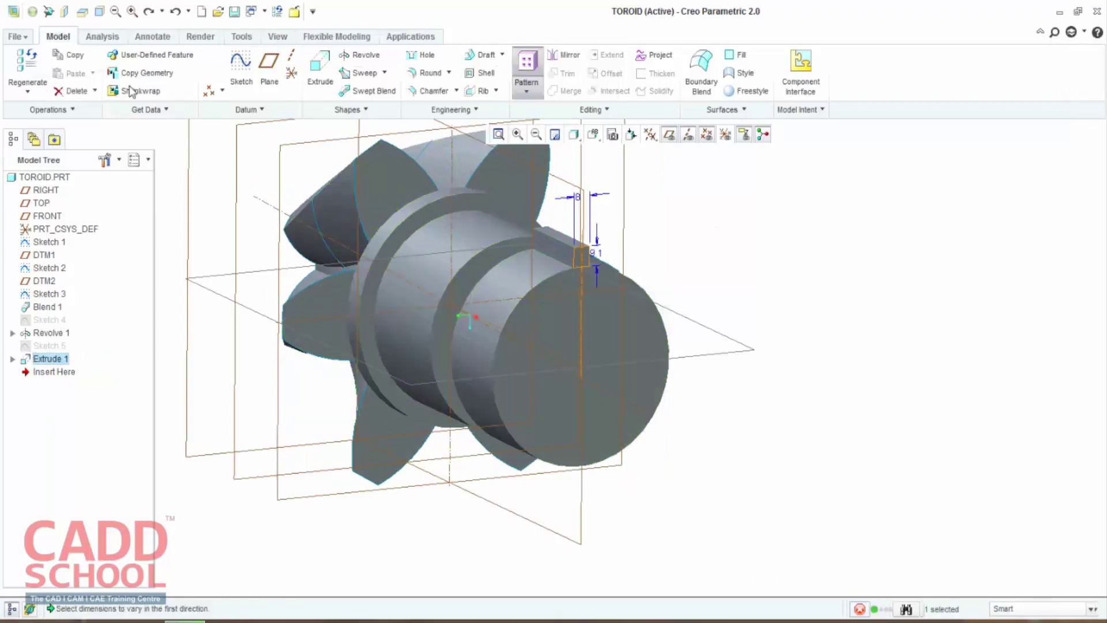
left_click(60, 73)
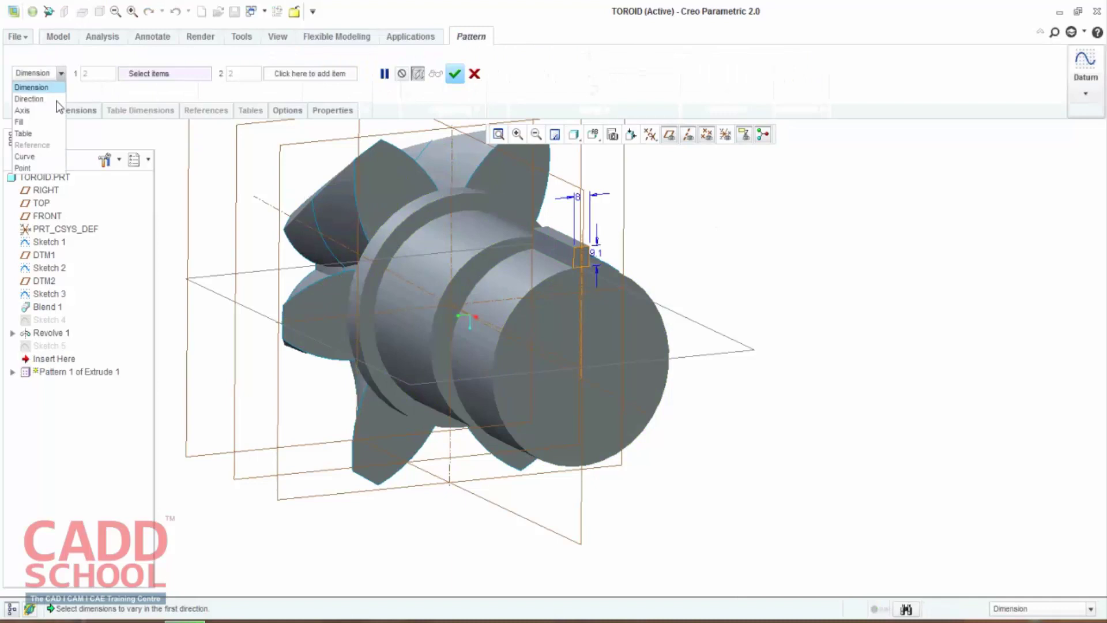
left_click(29, 111)
middle_click_drag(738, 457, 551, 414)
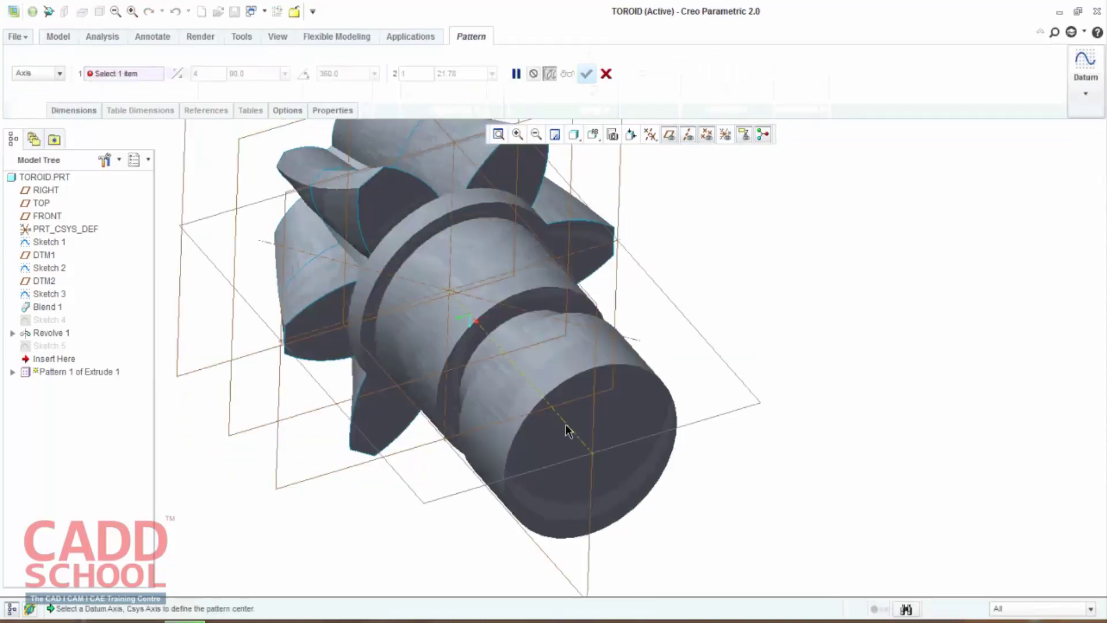
left_click(565, 426)
mouse_move(738, 497)
middle_mouse_down()
mouse_move(721, 470)
mouse_move(608, 440)
middle_mouse_up()
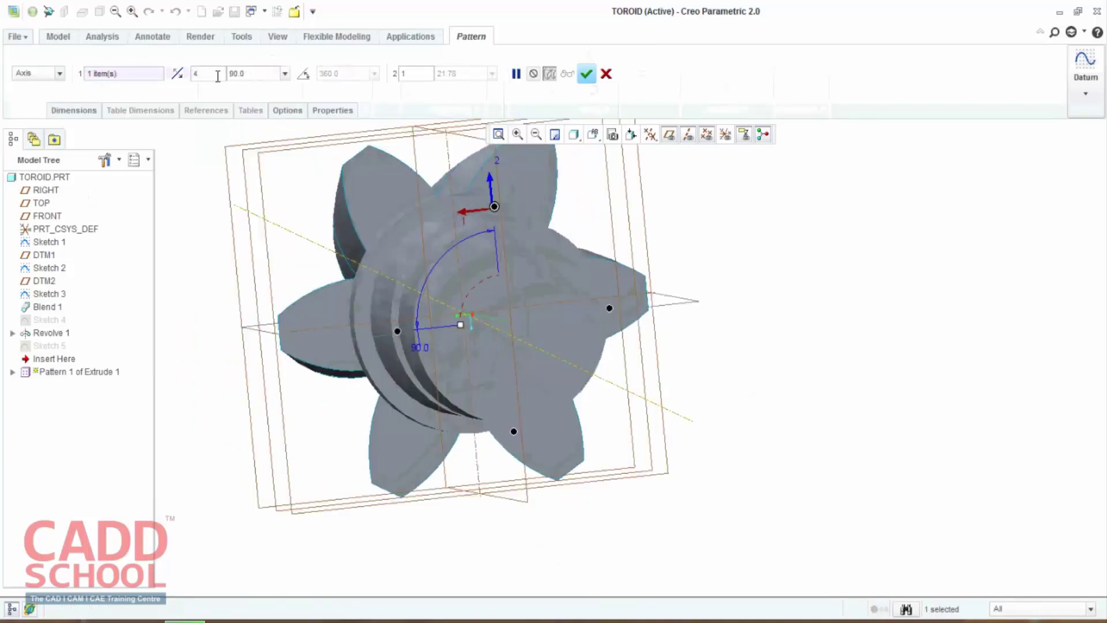
Step: Set a fixed 20° angle between pattern members
left_click(303, 74)
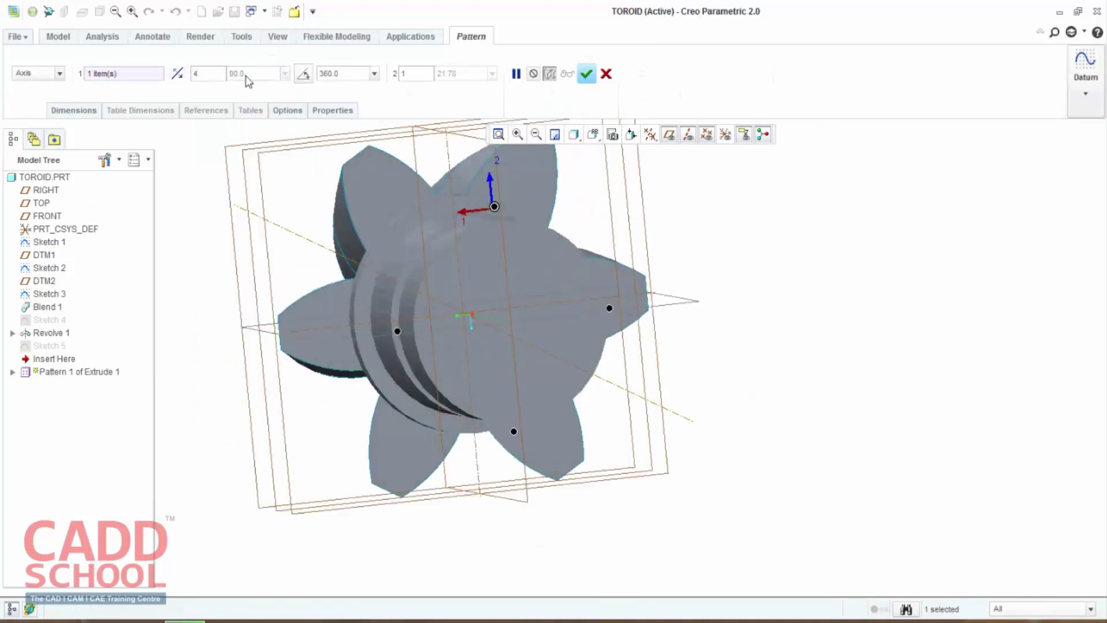
left_click(223, 75)
left_click(303, 74)
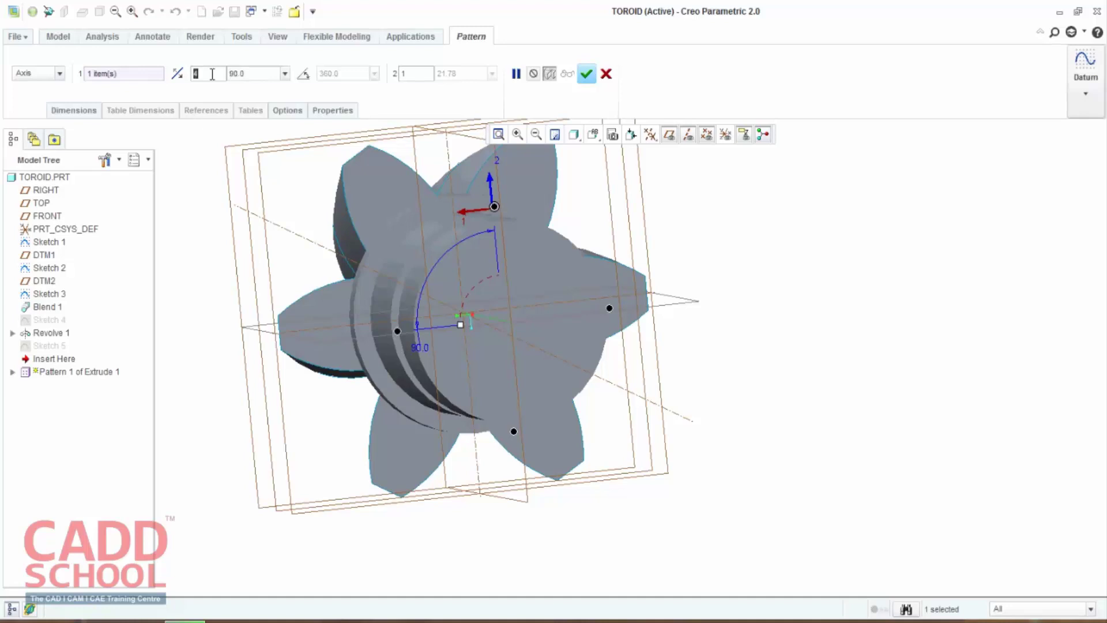
type("10")
double_click(261, 78)
type("20")
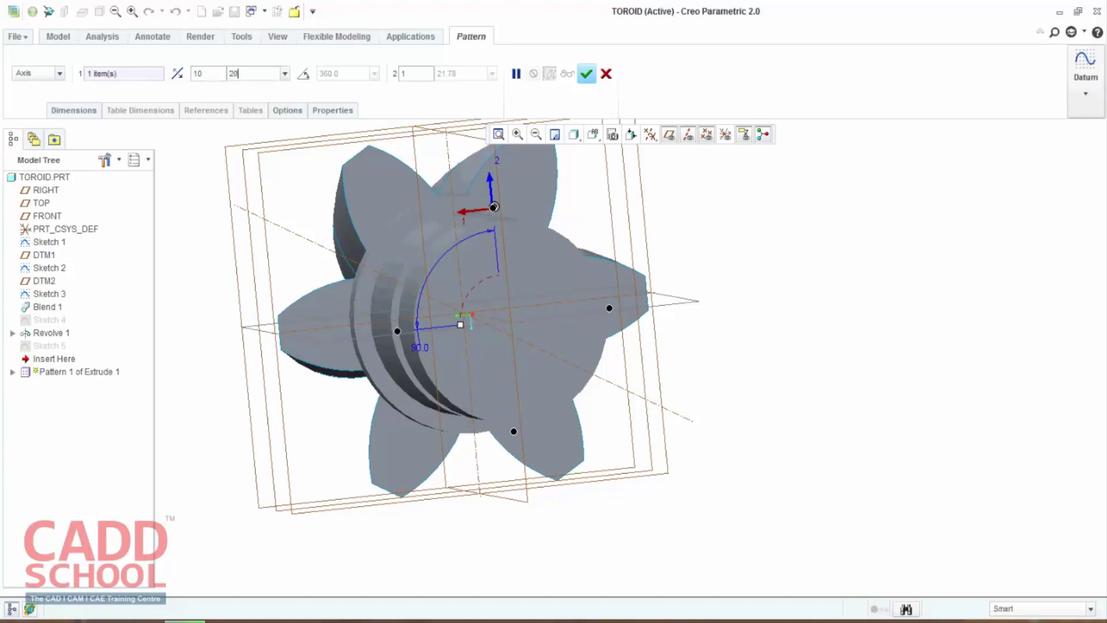
key("Return")
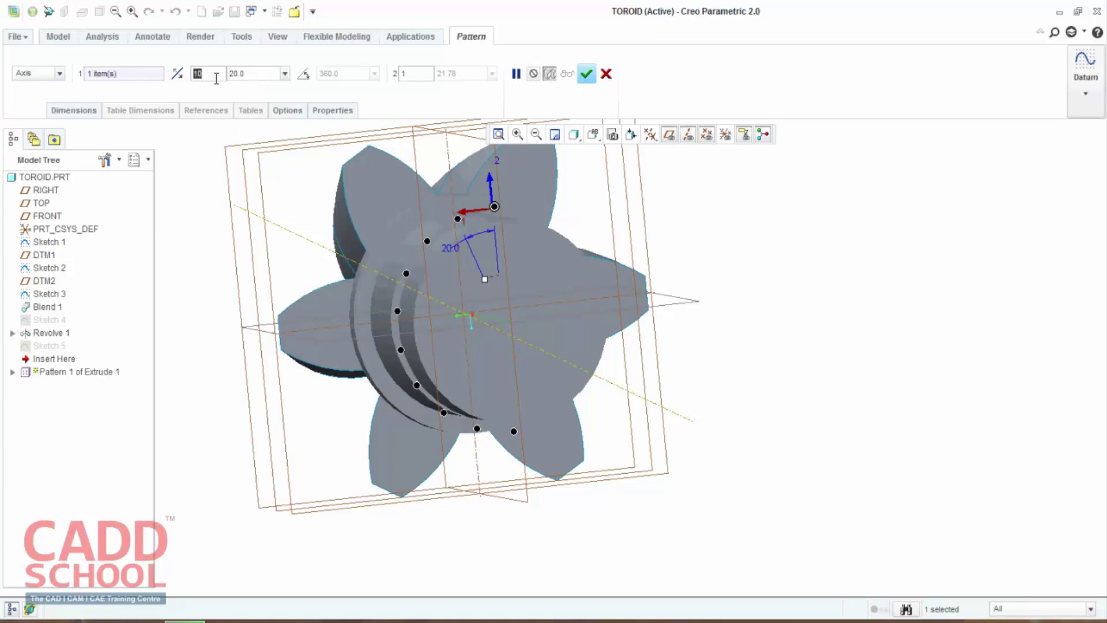
Step: Set the member count, accept, then cancel the pattern when regeneration fails
type("15")
double_click(213, 73)
type("2")
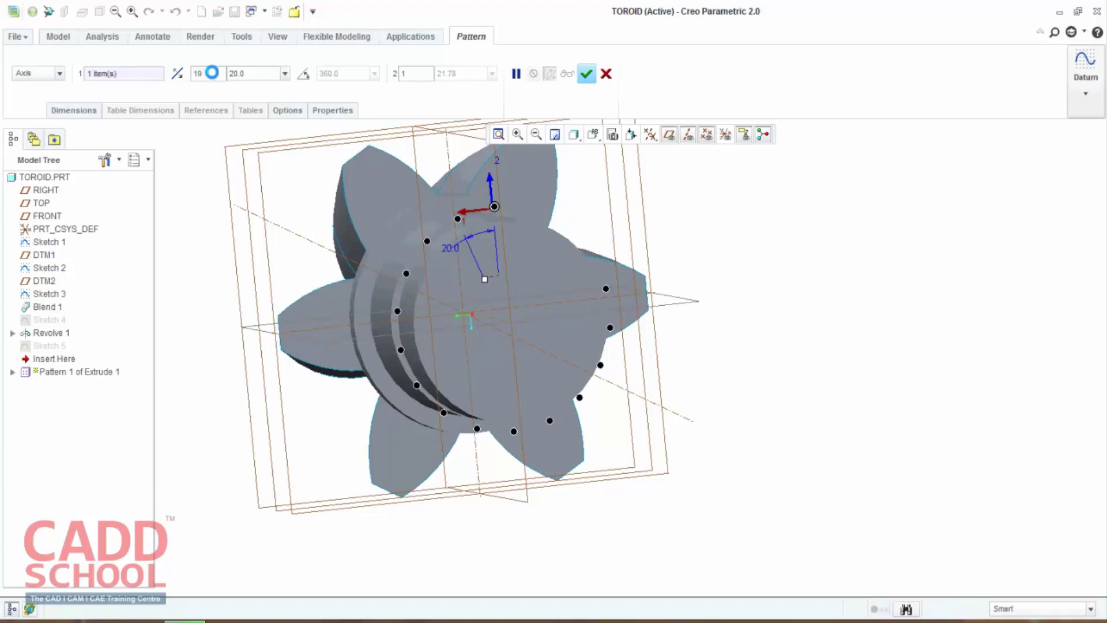
key("Return")
type("1")
left_click(586, 74)
left_click(755, 578)
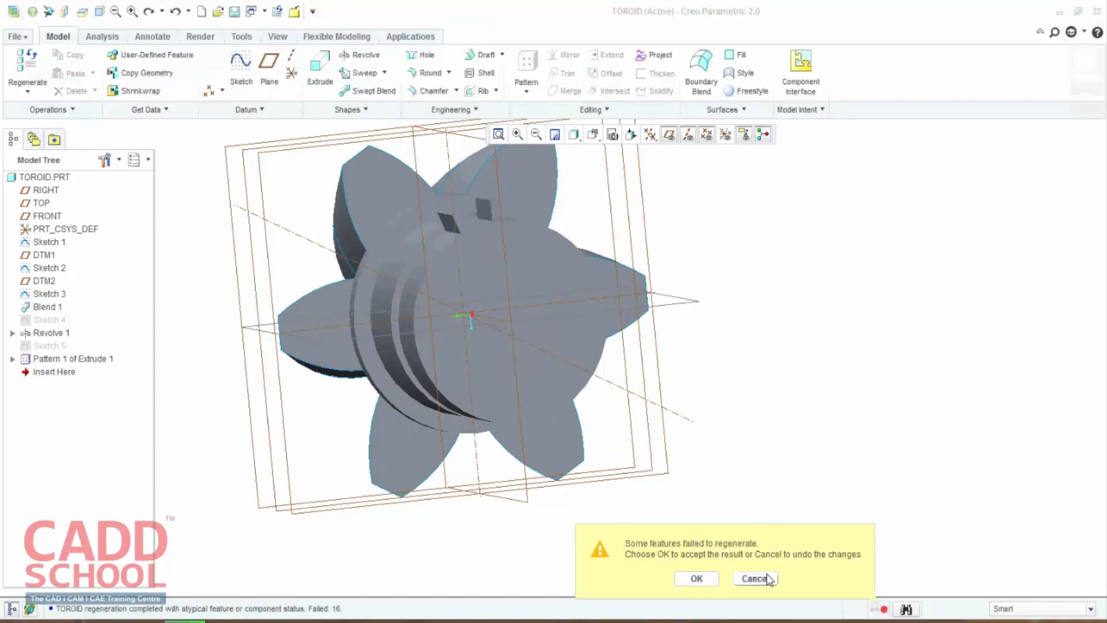
middle_click_drag(804, 362, 815, 369)
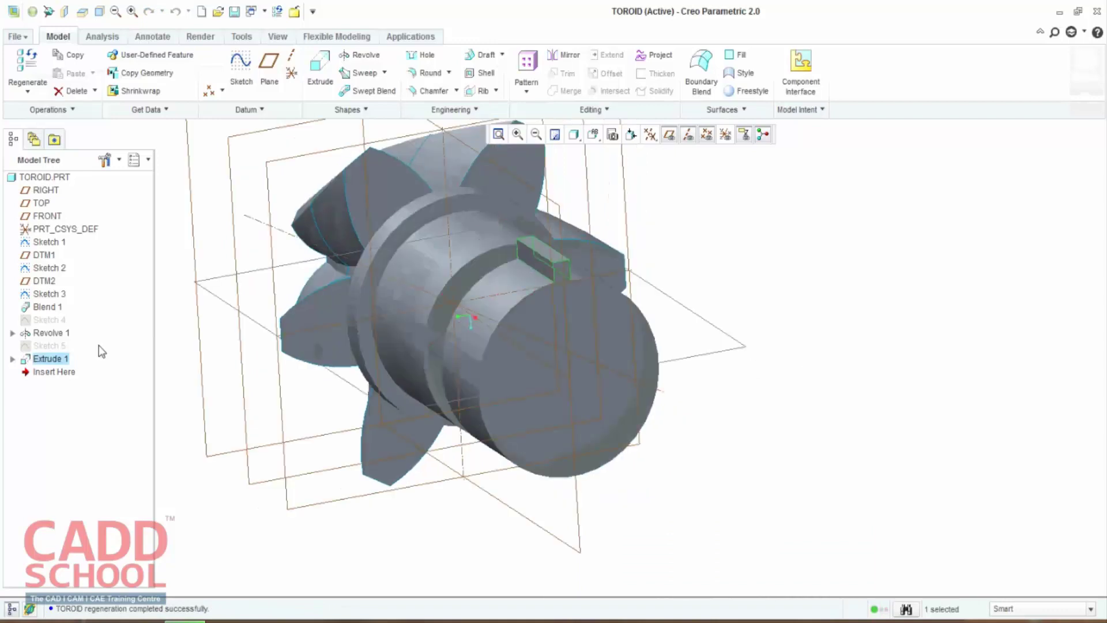
left_click(526, 63)
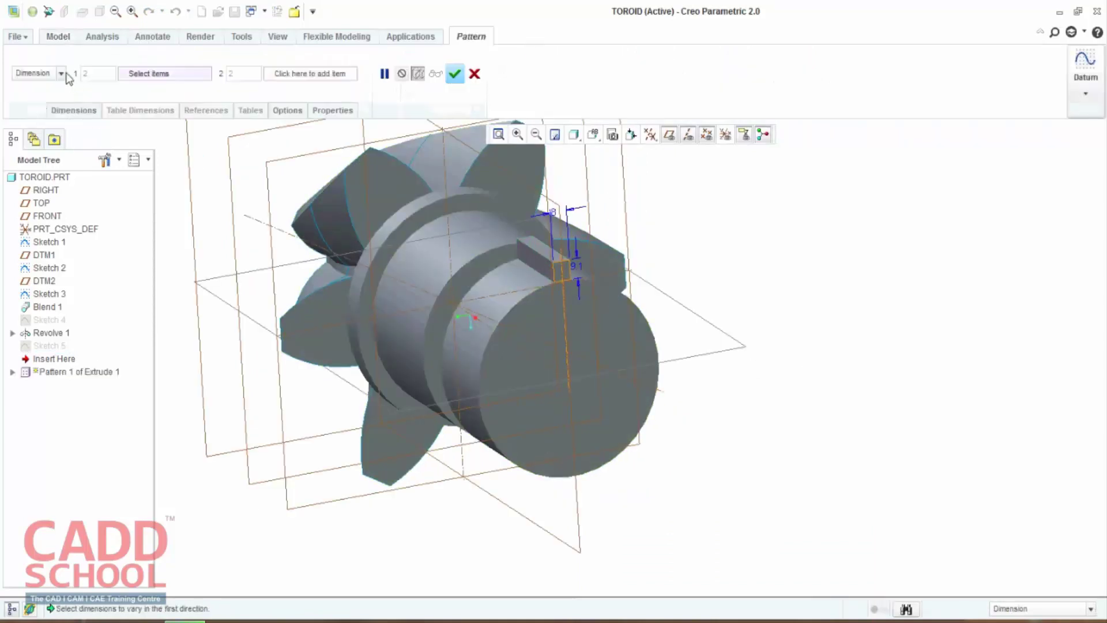
left_click(62, 73)
left_click(50, 108)
middle_click_drag(838, 362, 800, 392)
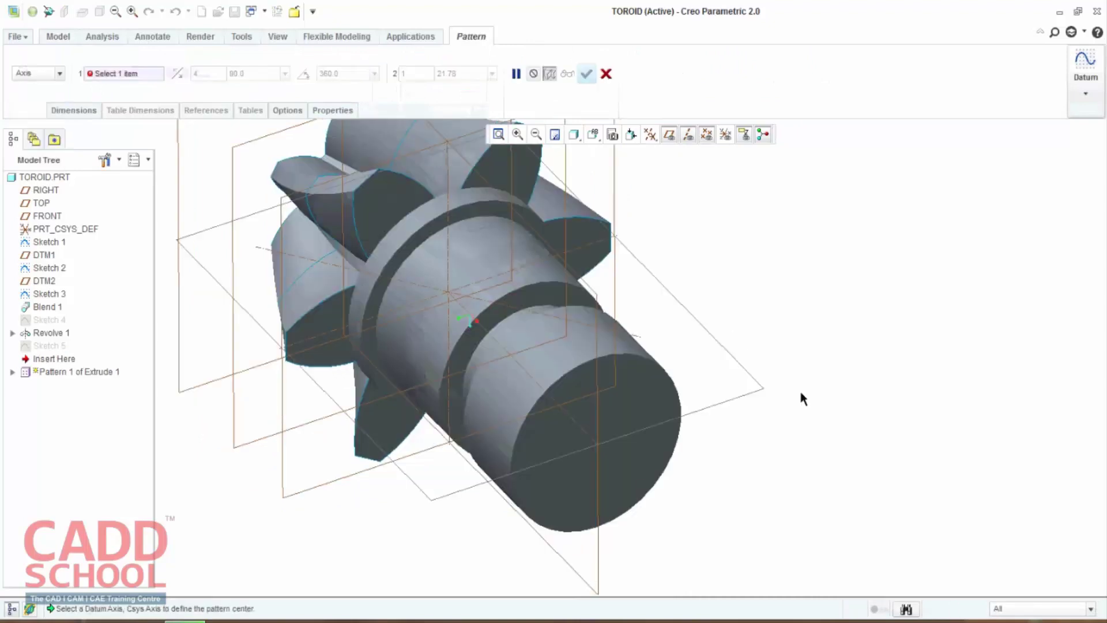
left_click(580, 425)
mouse_move(726, 479)
middle_mouse_down()
mouse_move(711, 455)
mouse_move(632, 425)
middle_mouse_up()
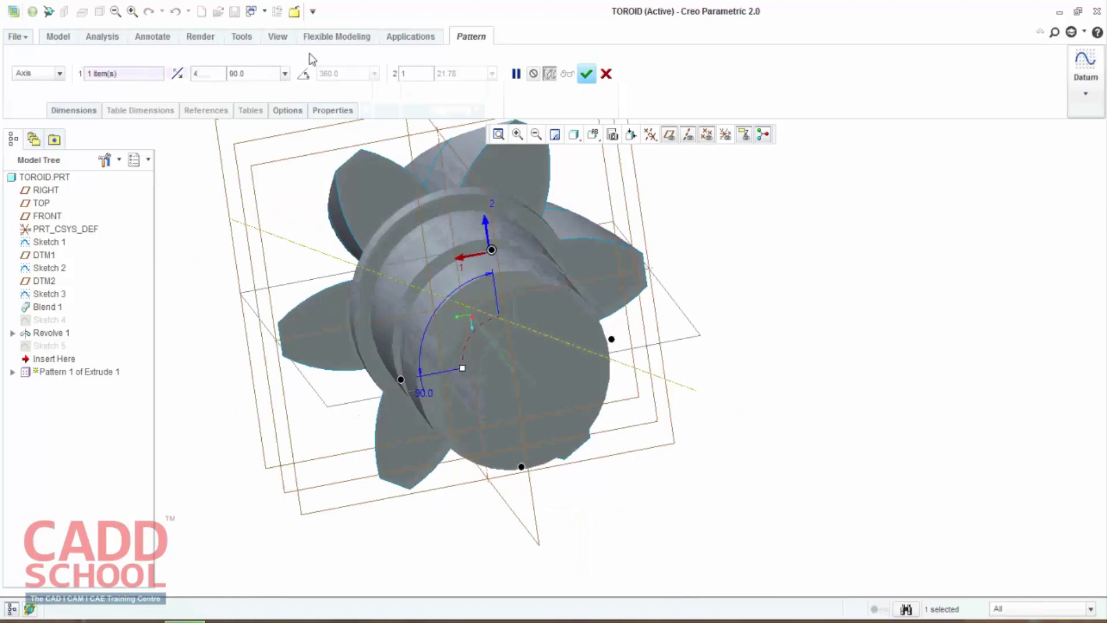
left_click(303, 73)
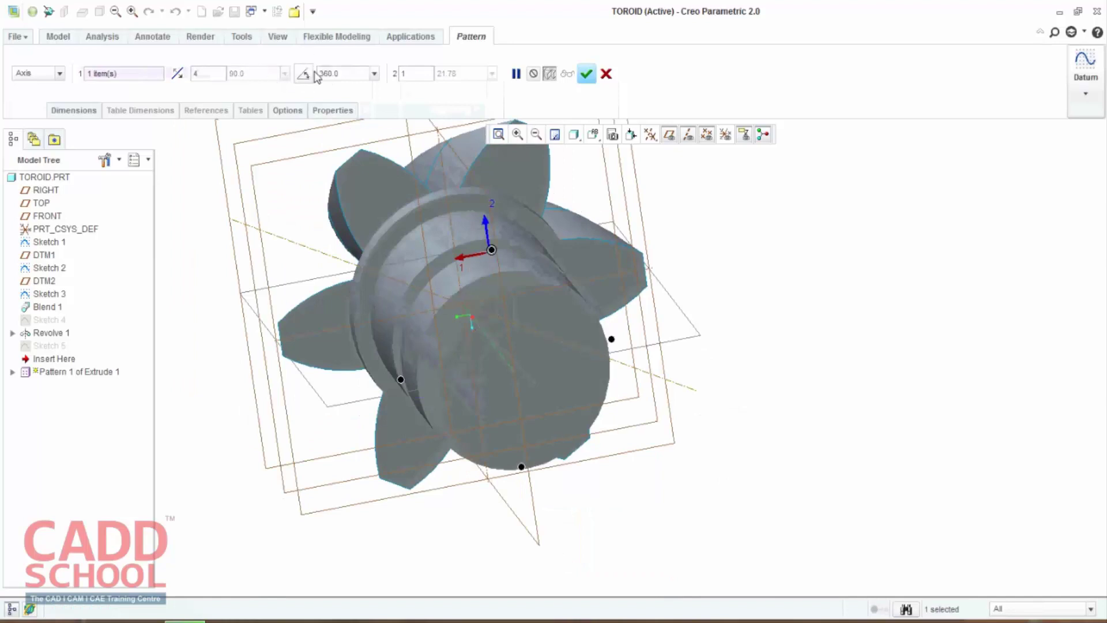
double_click(206, 71)
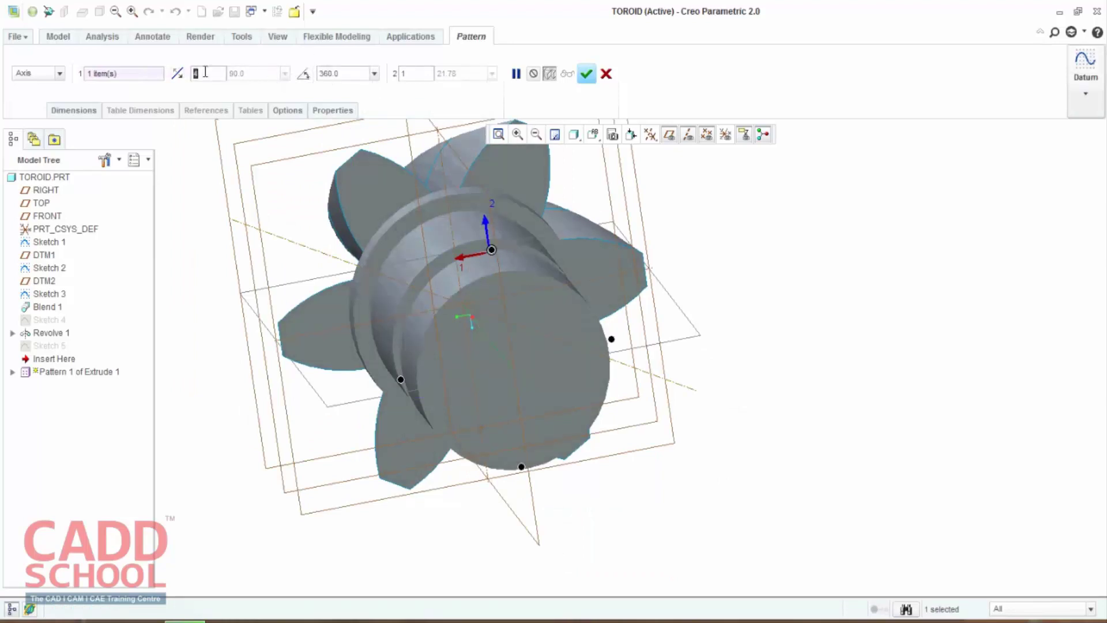
type("7")
left_click(585, 74)
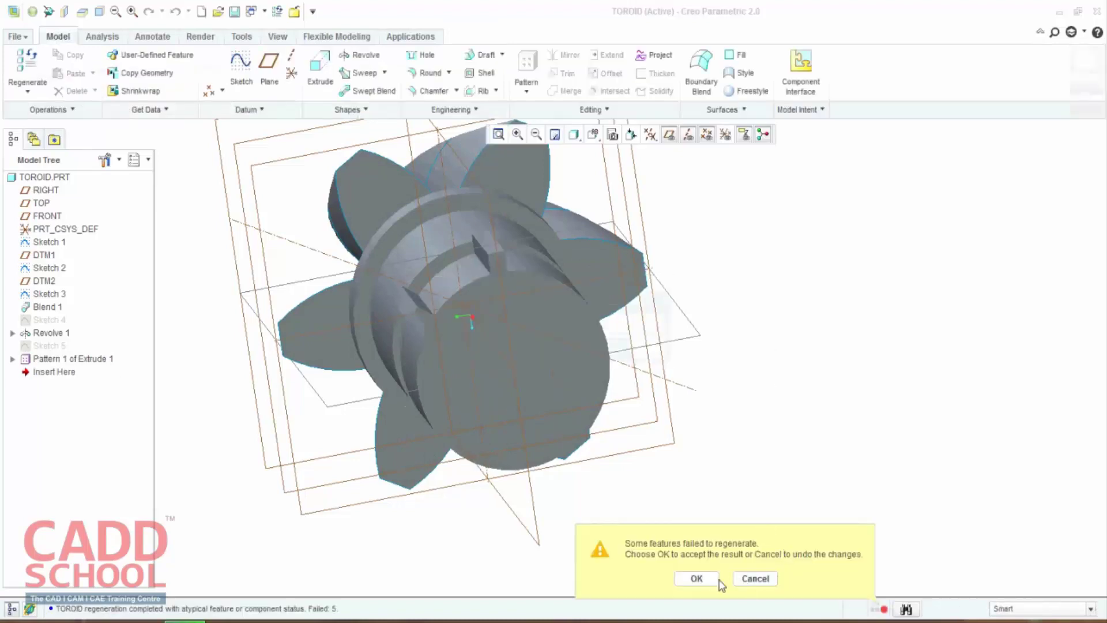
left_click(718, 580)
left_click(742, 452)
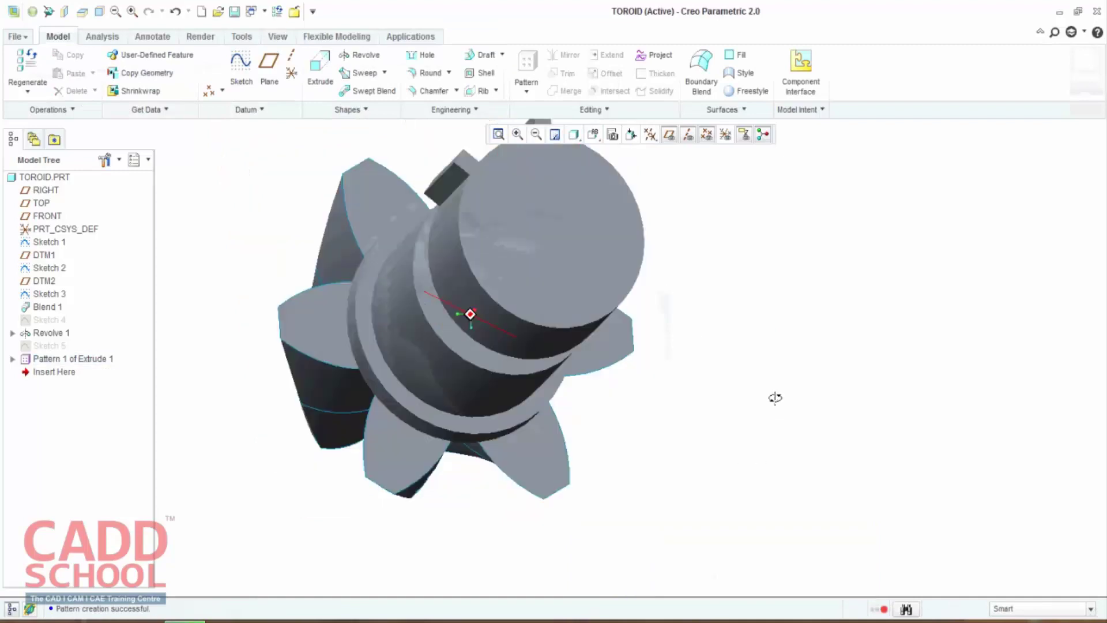
middle_click_drag(778, 427, 774, 431)
key("ctrl+z")
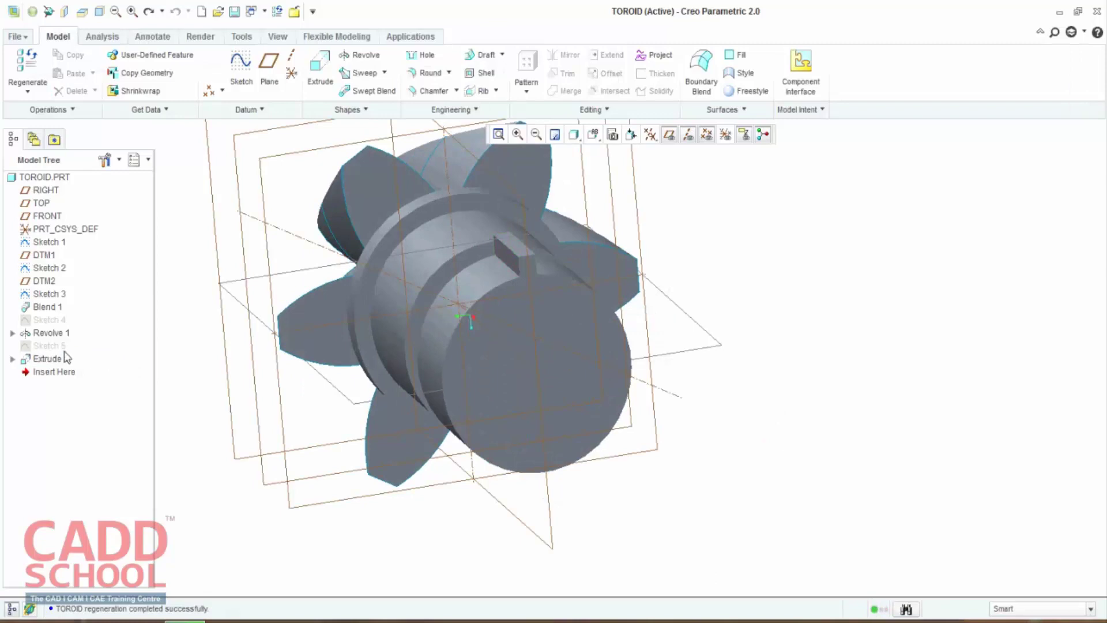
left_click(63, 356)
left_click(526, 69)
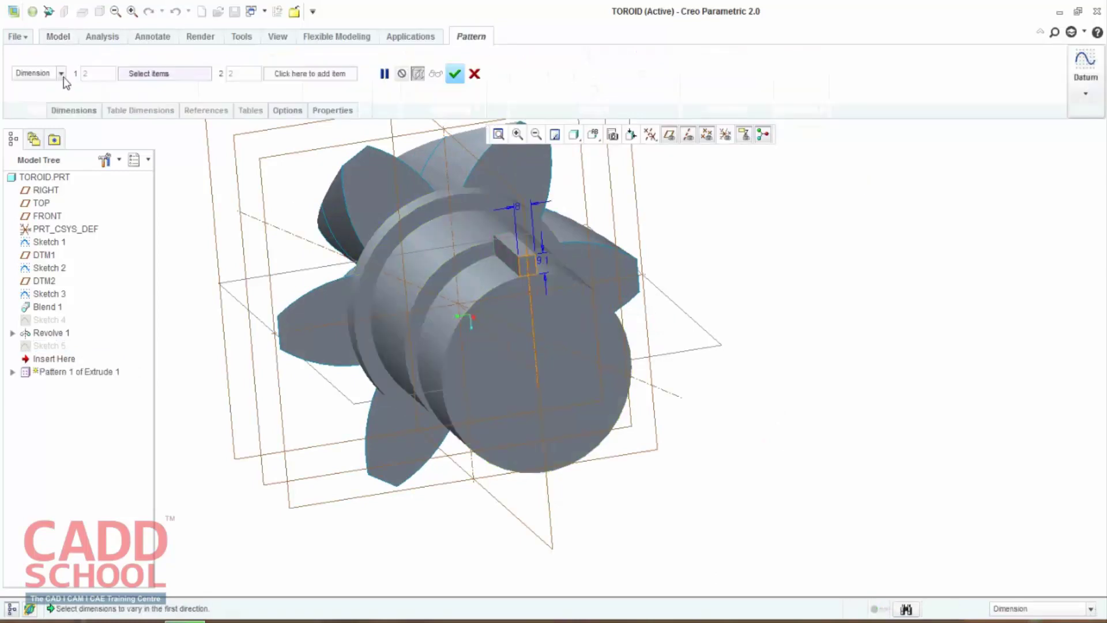
left_click(61, 74)
left_click(23, 110)
mouse_move(815, 370)
middle_mouse_down()
mouse_move(836, 390)
mouse_move(637, 506)
middle_mouse_up()
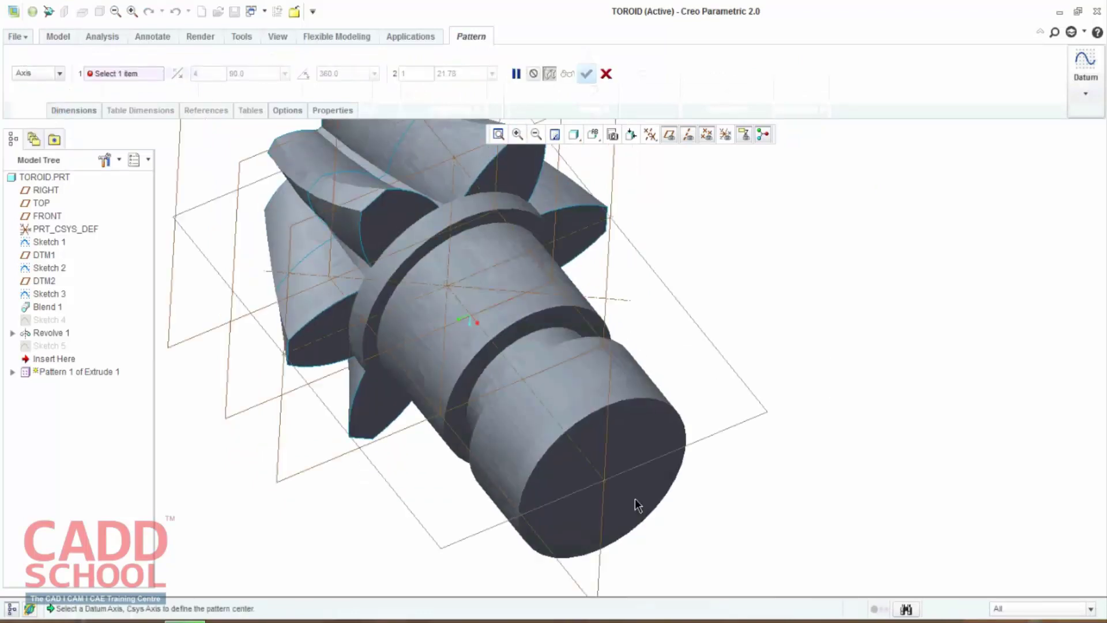
left_click(597, 475)
middle_click_drag(721, 359, 707, 344)
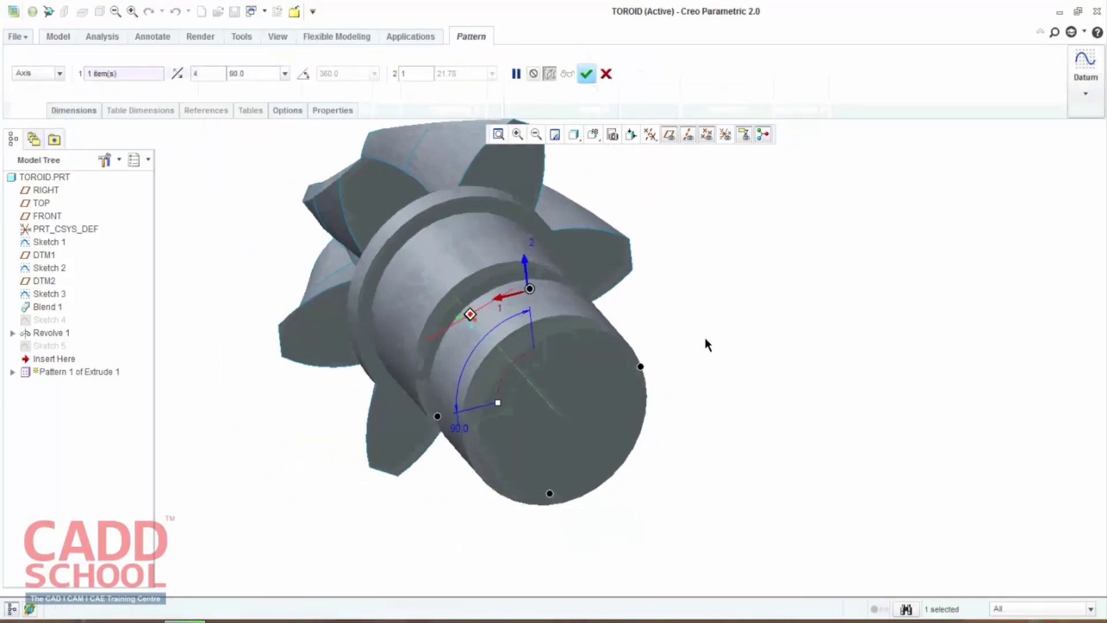
left_click(584, 77)
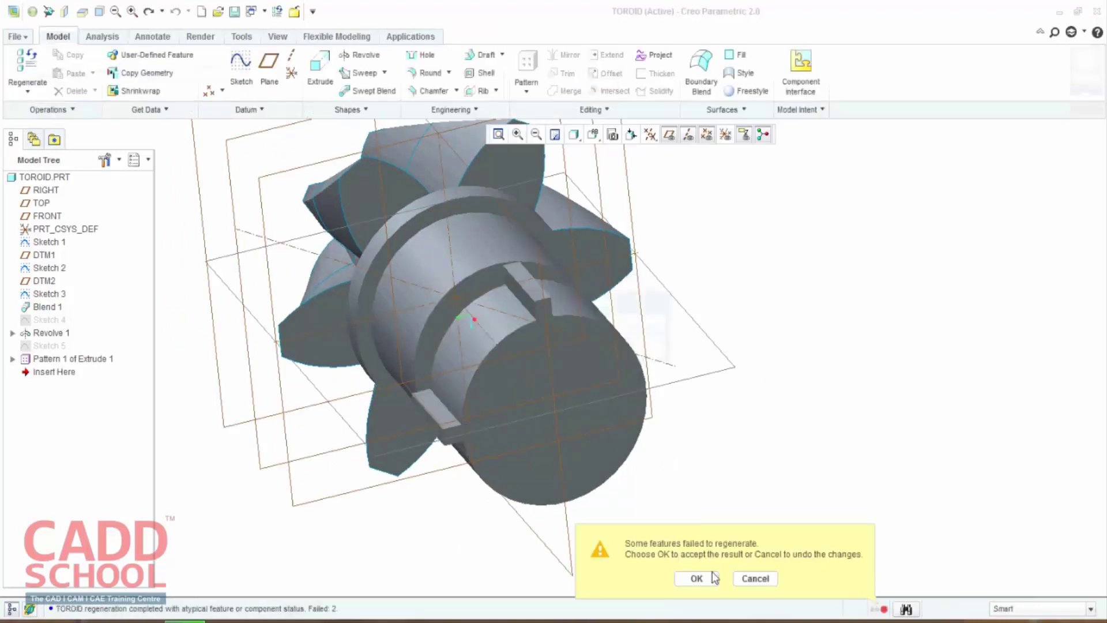
left_click(753, 577)
middle_click_drag(756, 524, 718, 486)
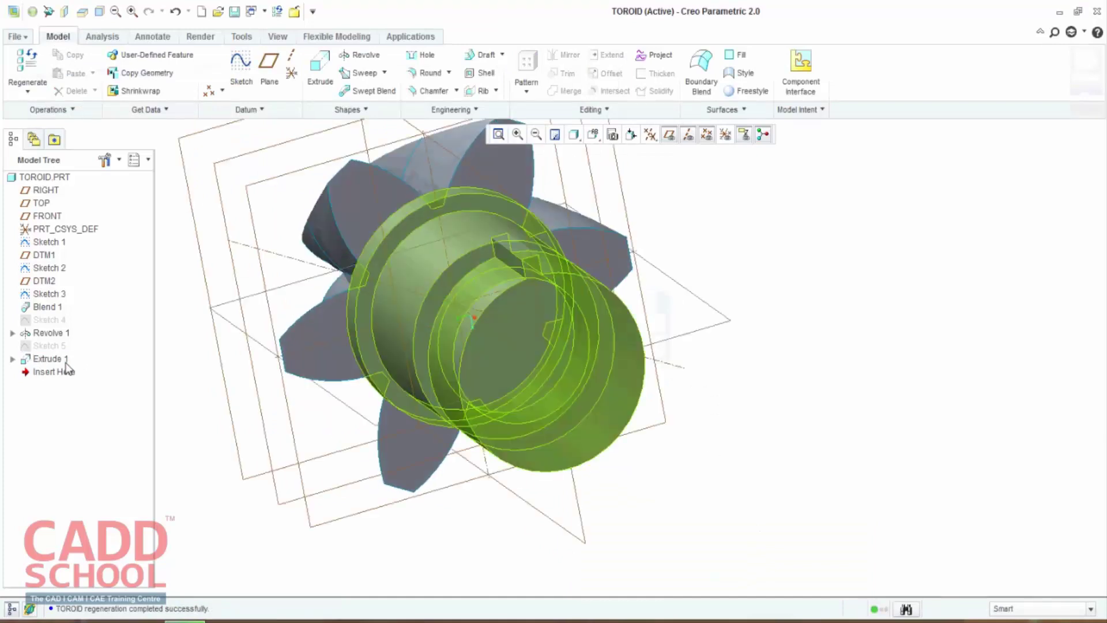
Step: Start an axis pattern of Extrude 1 around the shaft's centre axis
left_click(66, 362)
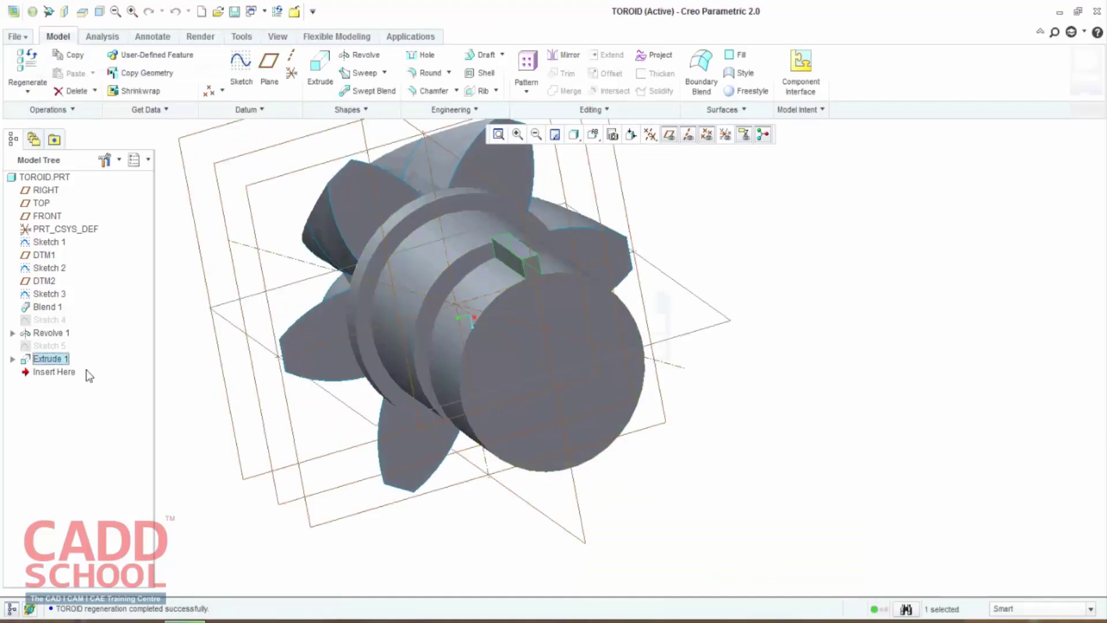
left_click(525, 65)
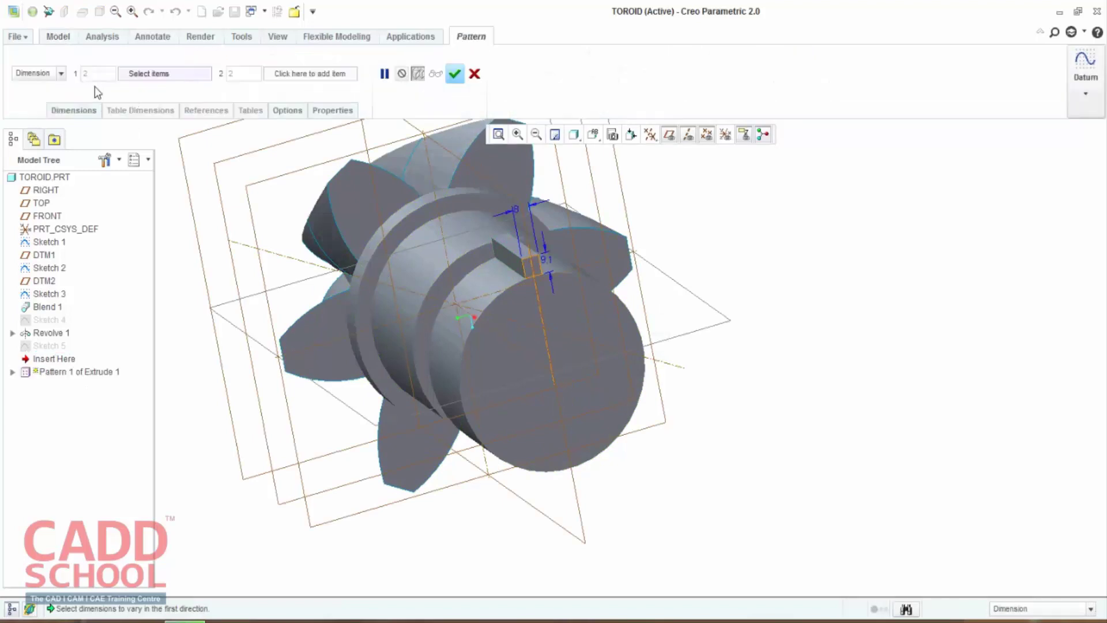
left_click(60, 73)
left_click(23, 109)
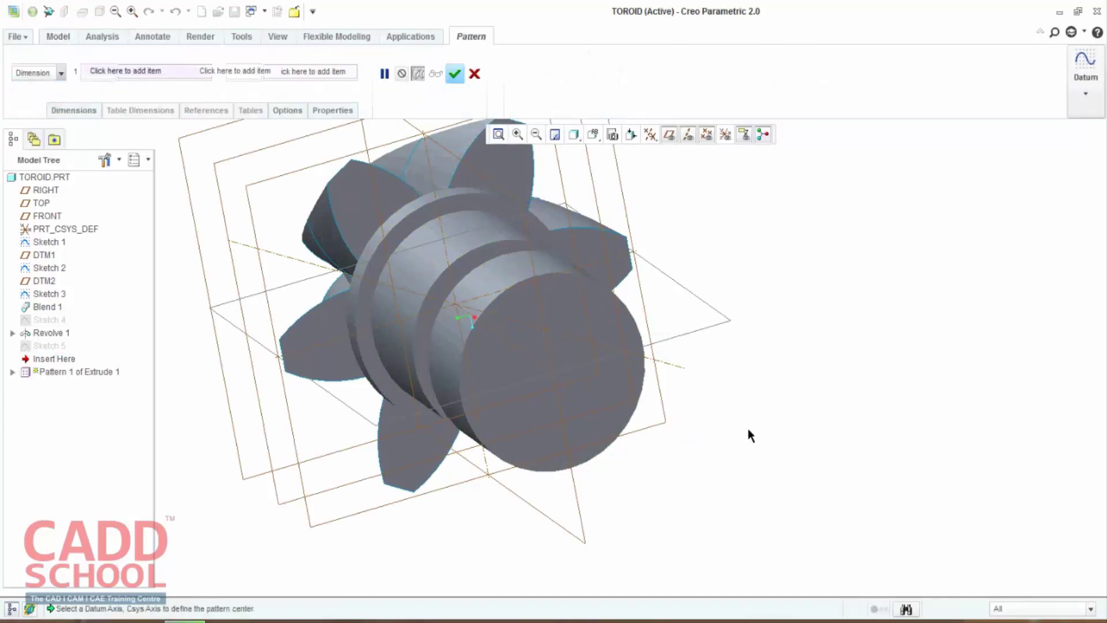
middle_click_drag(748, 428, 570, 430)
left_click(545, 415)
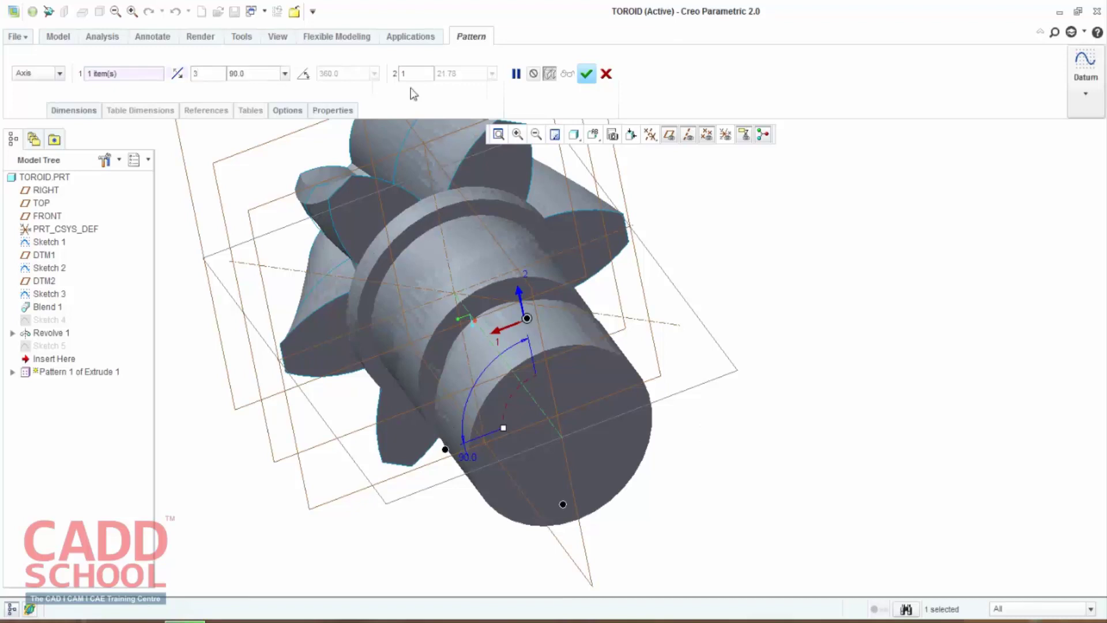
Step: Set the pattern to 4 members with a second-direction count of 1
left_click(422, 73)
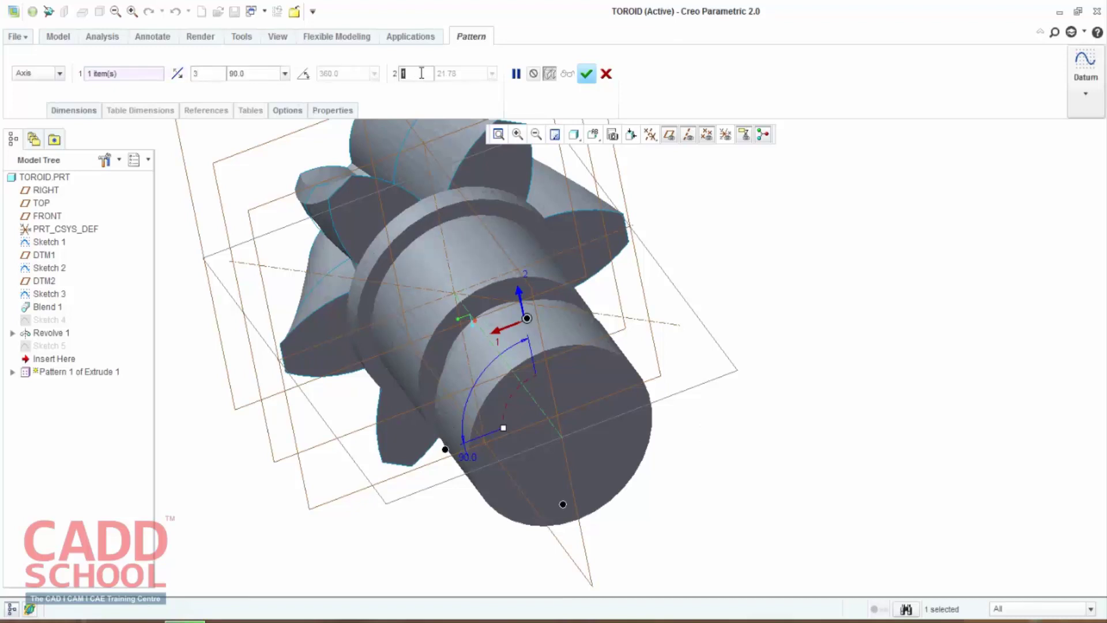
type("0")
key("Return")
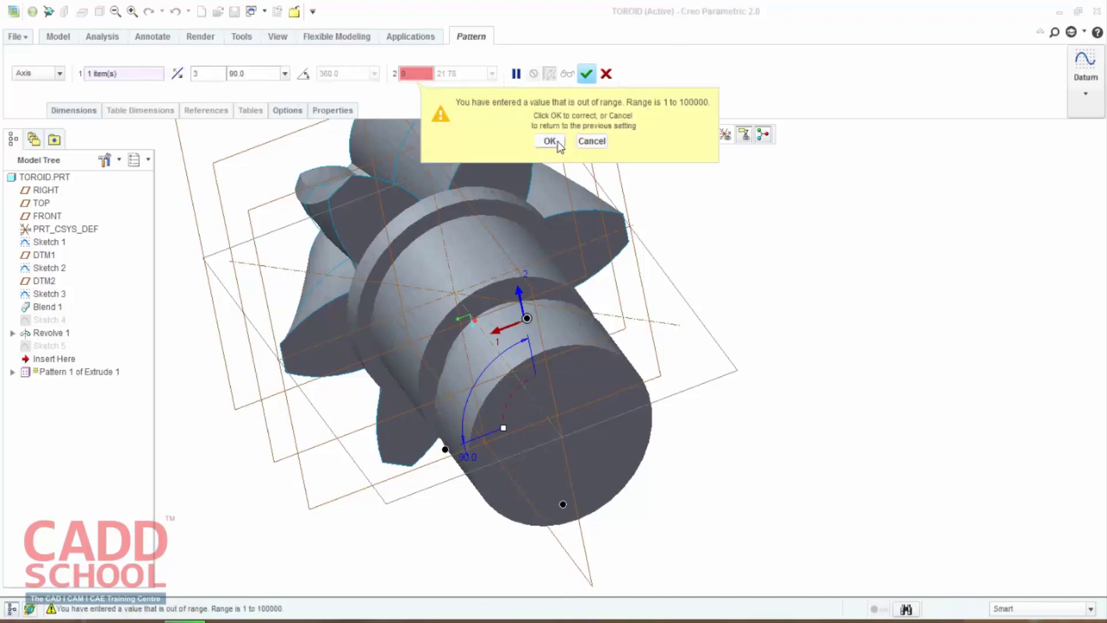
left_click(548, 139)
type("1")
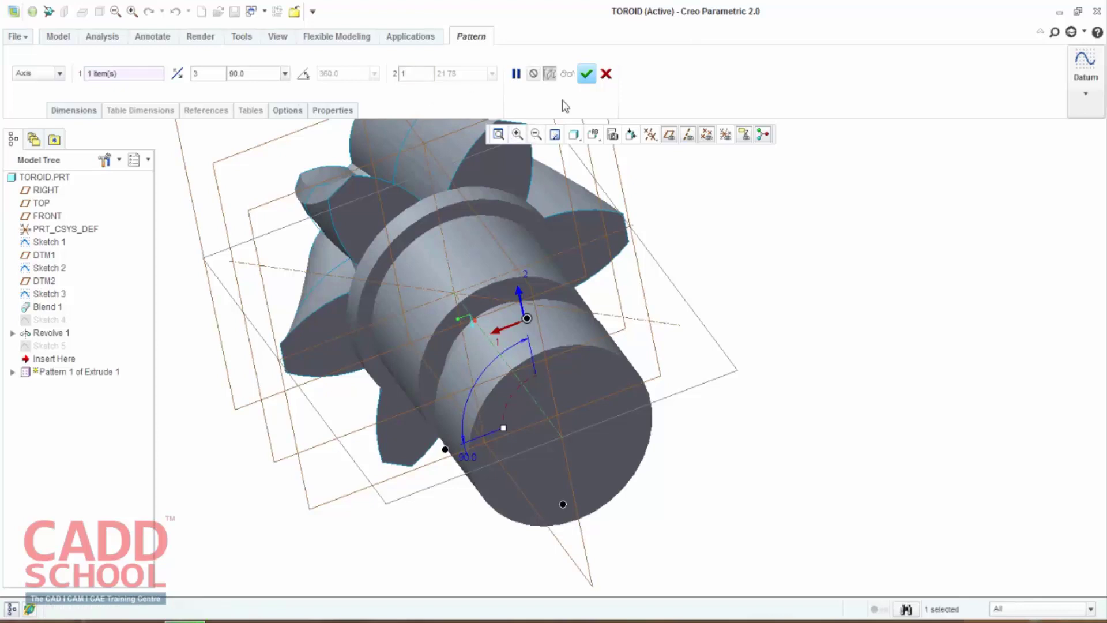
double_click(211, 73)
type("4")
Step: Accept the 4-member 90° pattern and keep it despite the regeneration warning
mouse_move(697, 385)
middle_mouse_down()
mouse_move(711, 375)
mouse_move(726, 385)
middle_mouse_up()
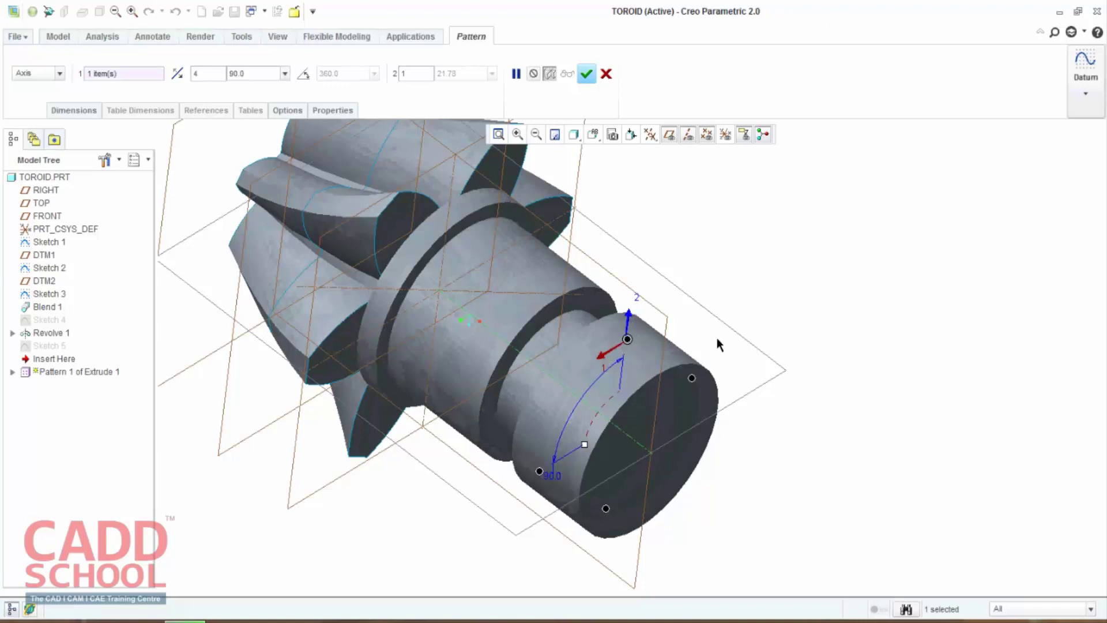
mouse_move(717, 337)
middle_mouse_down()
mouse_move(644, 304)
mouse_move(694, 328)
mouse_move(679, 329)
middle_mouse_up()
left_click(586, 73)
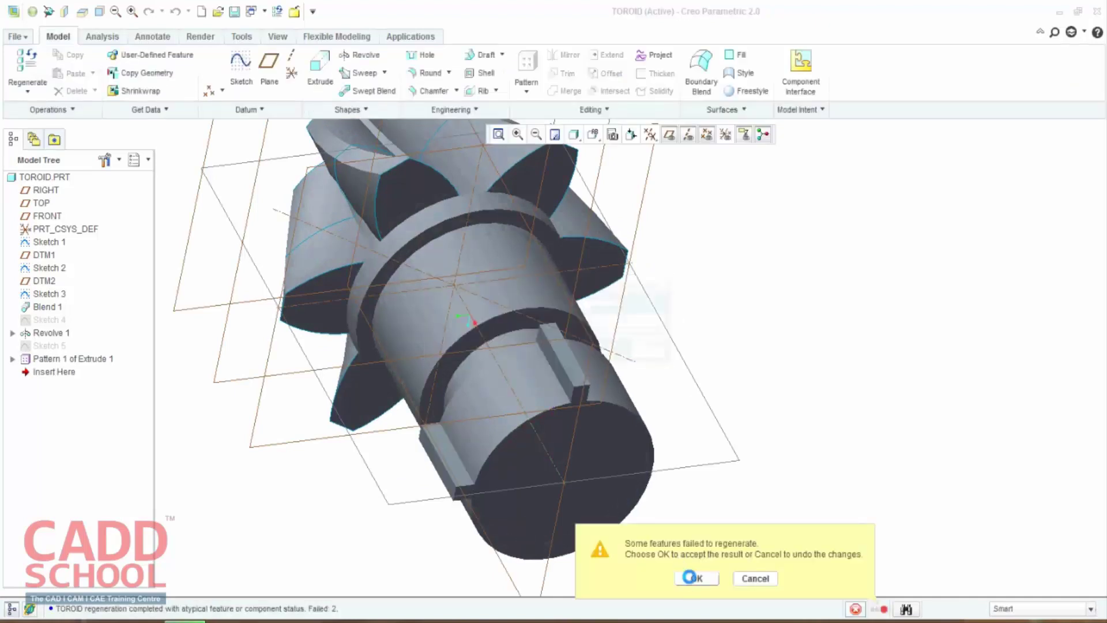
left_click(695, 577)
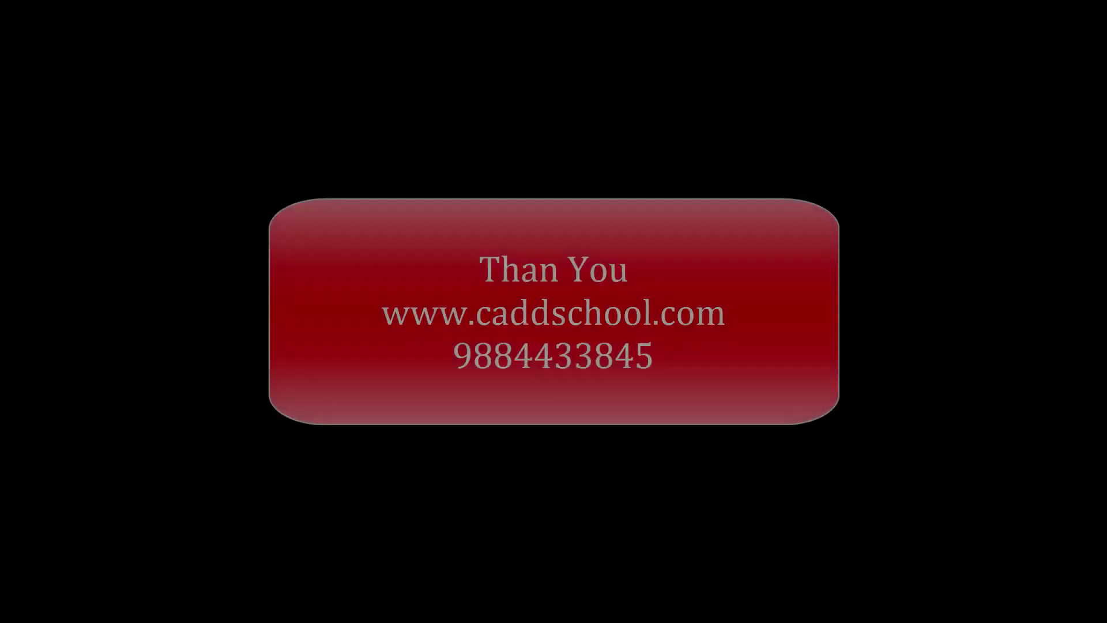